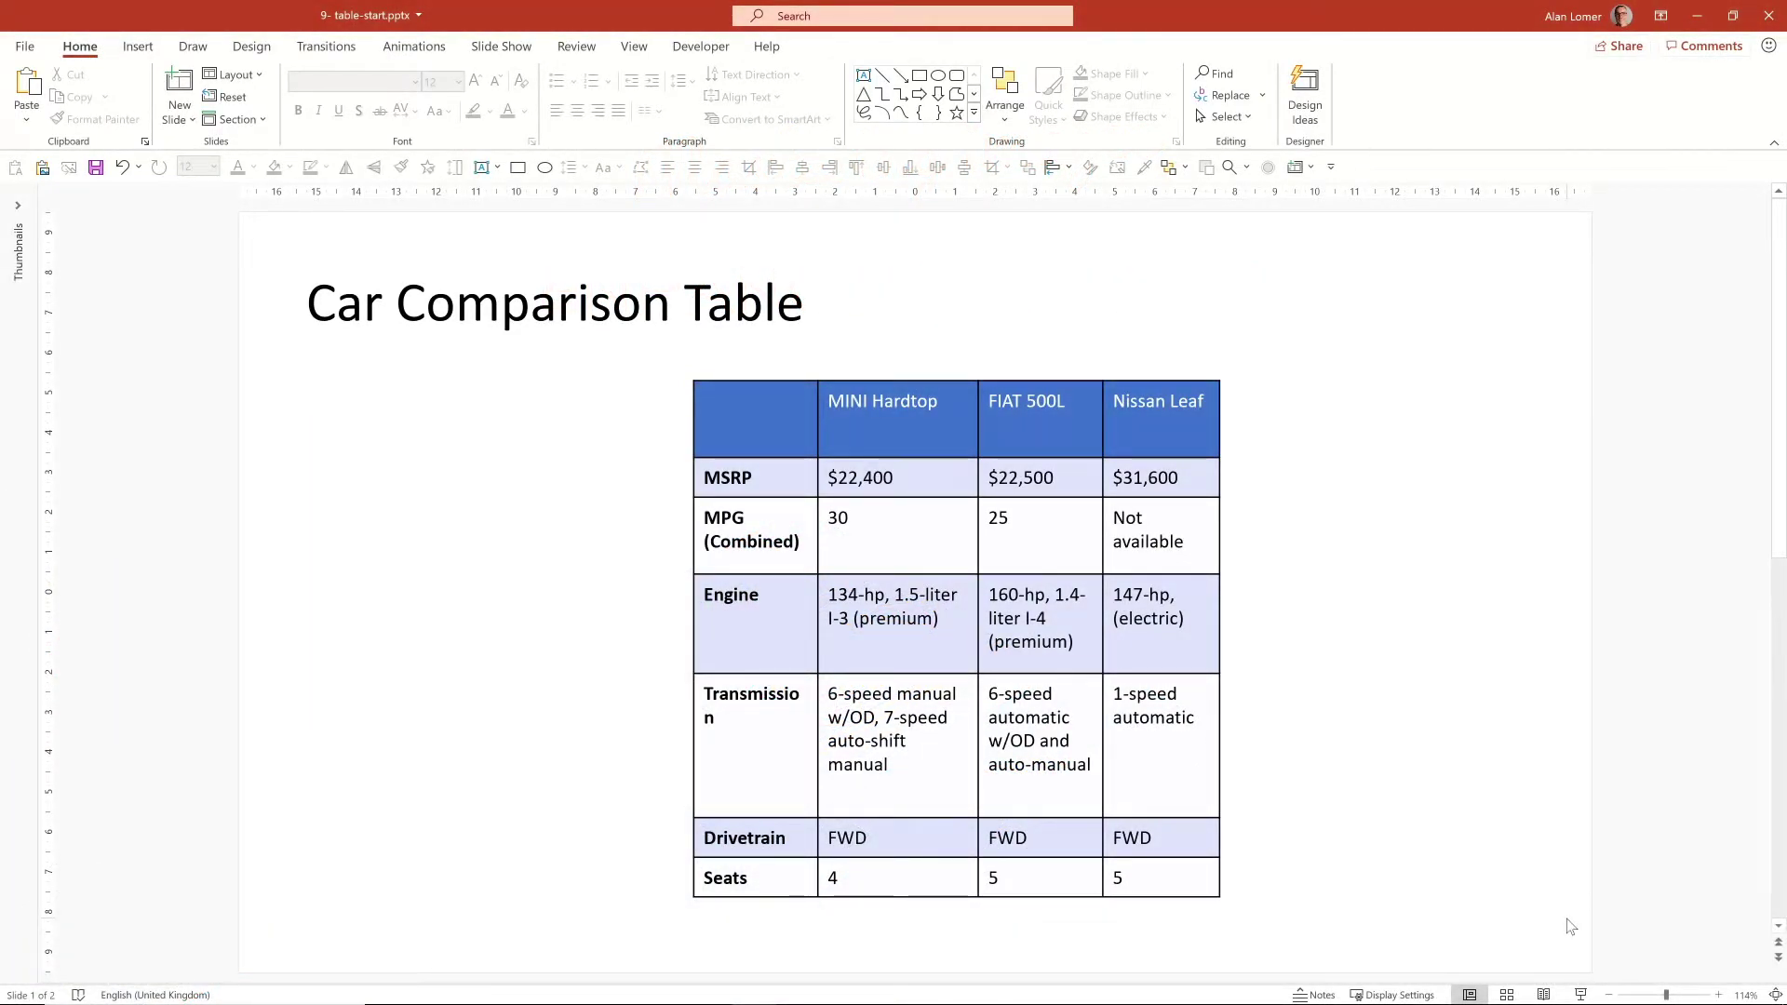
Step: View the finished table on slide 2, return to slide 1 and convert its title to uppercase
key(Page_Down)
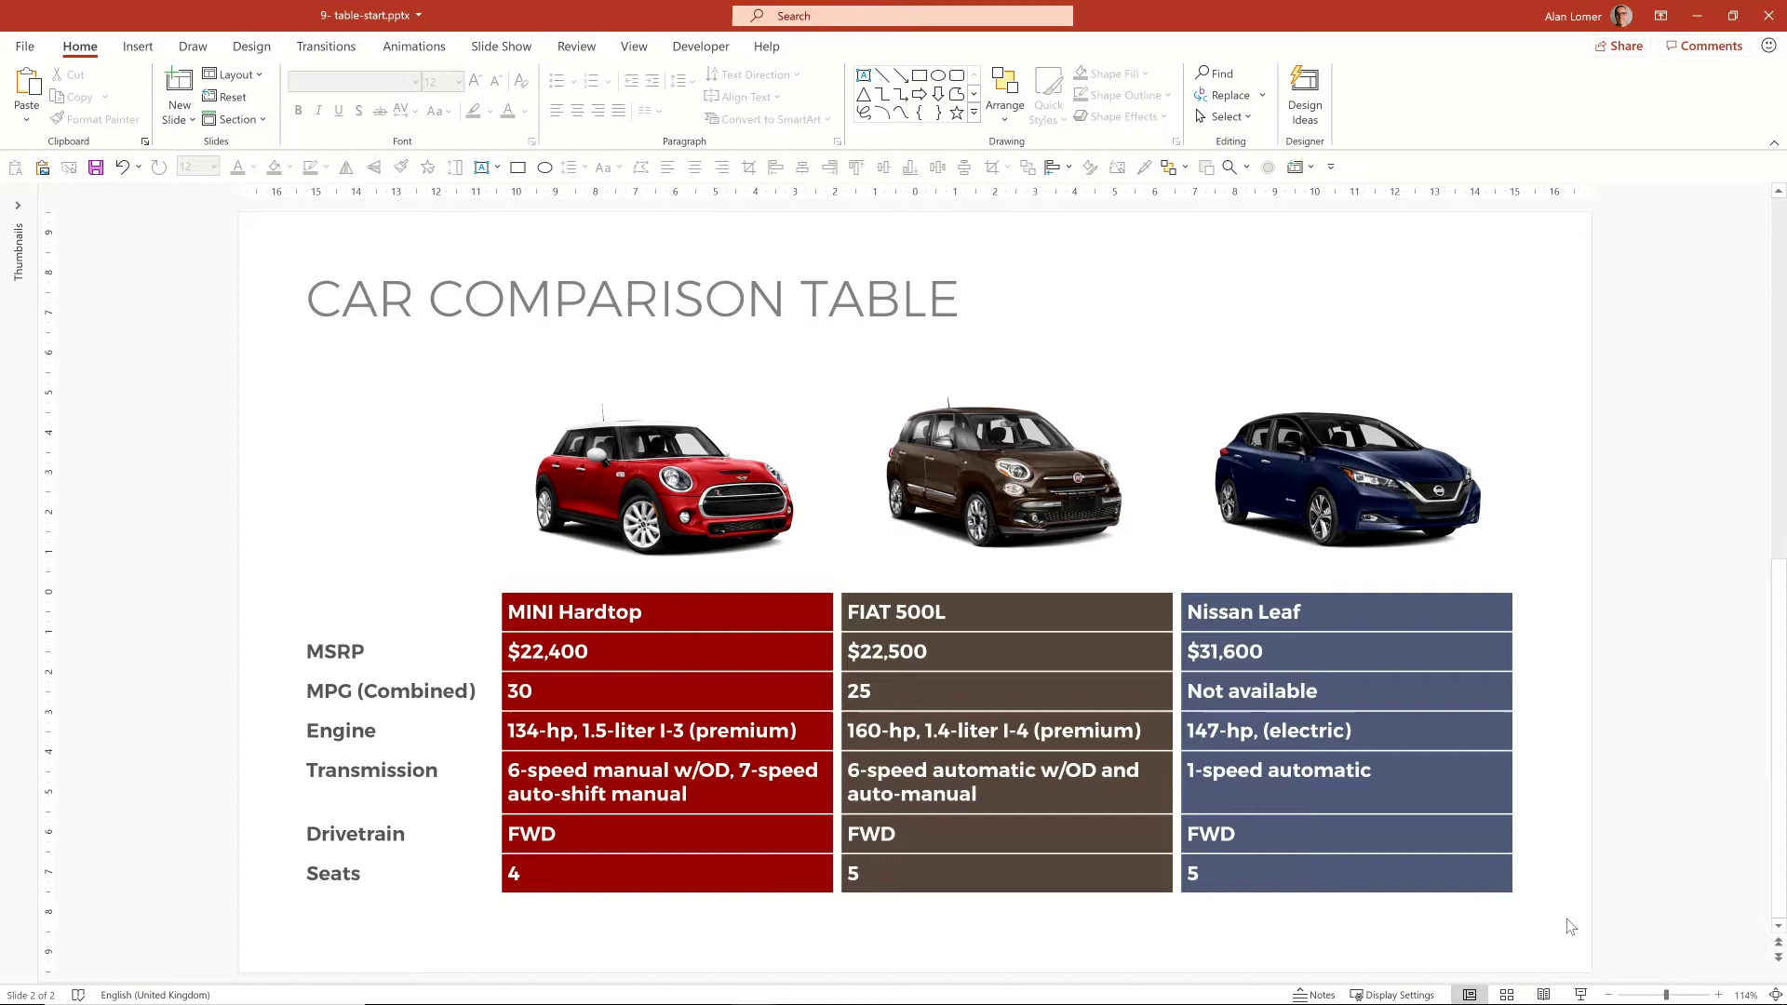
key(Page_Up)
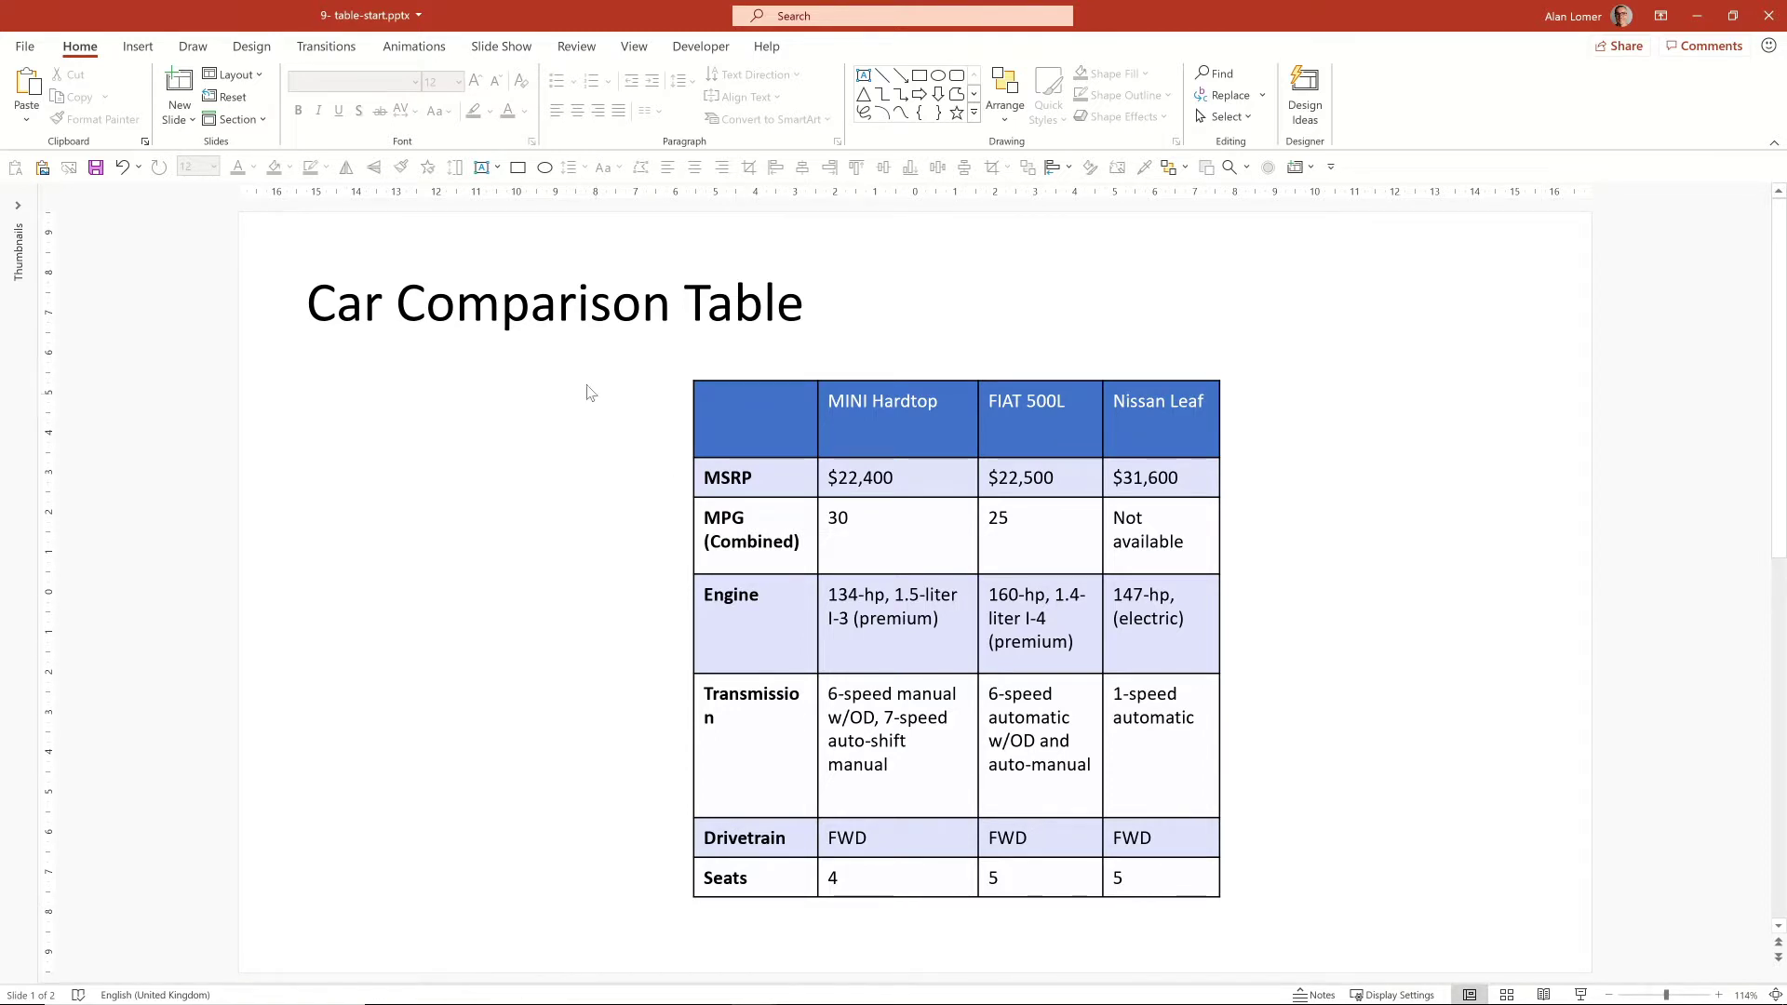
triple_click(528, 313)
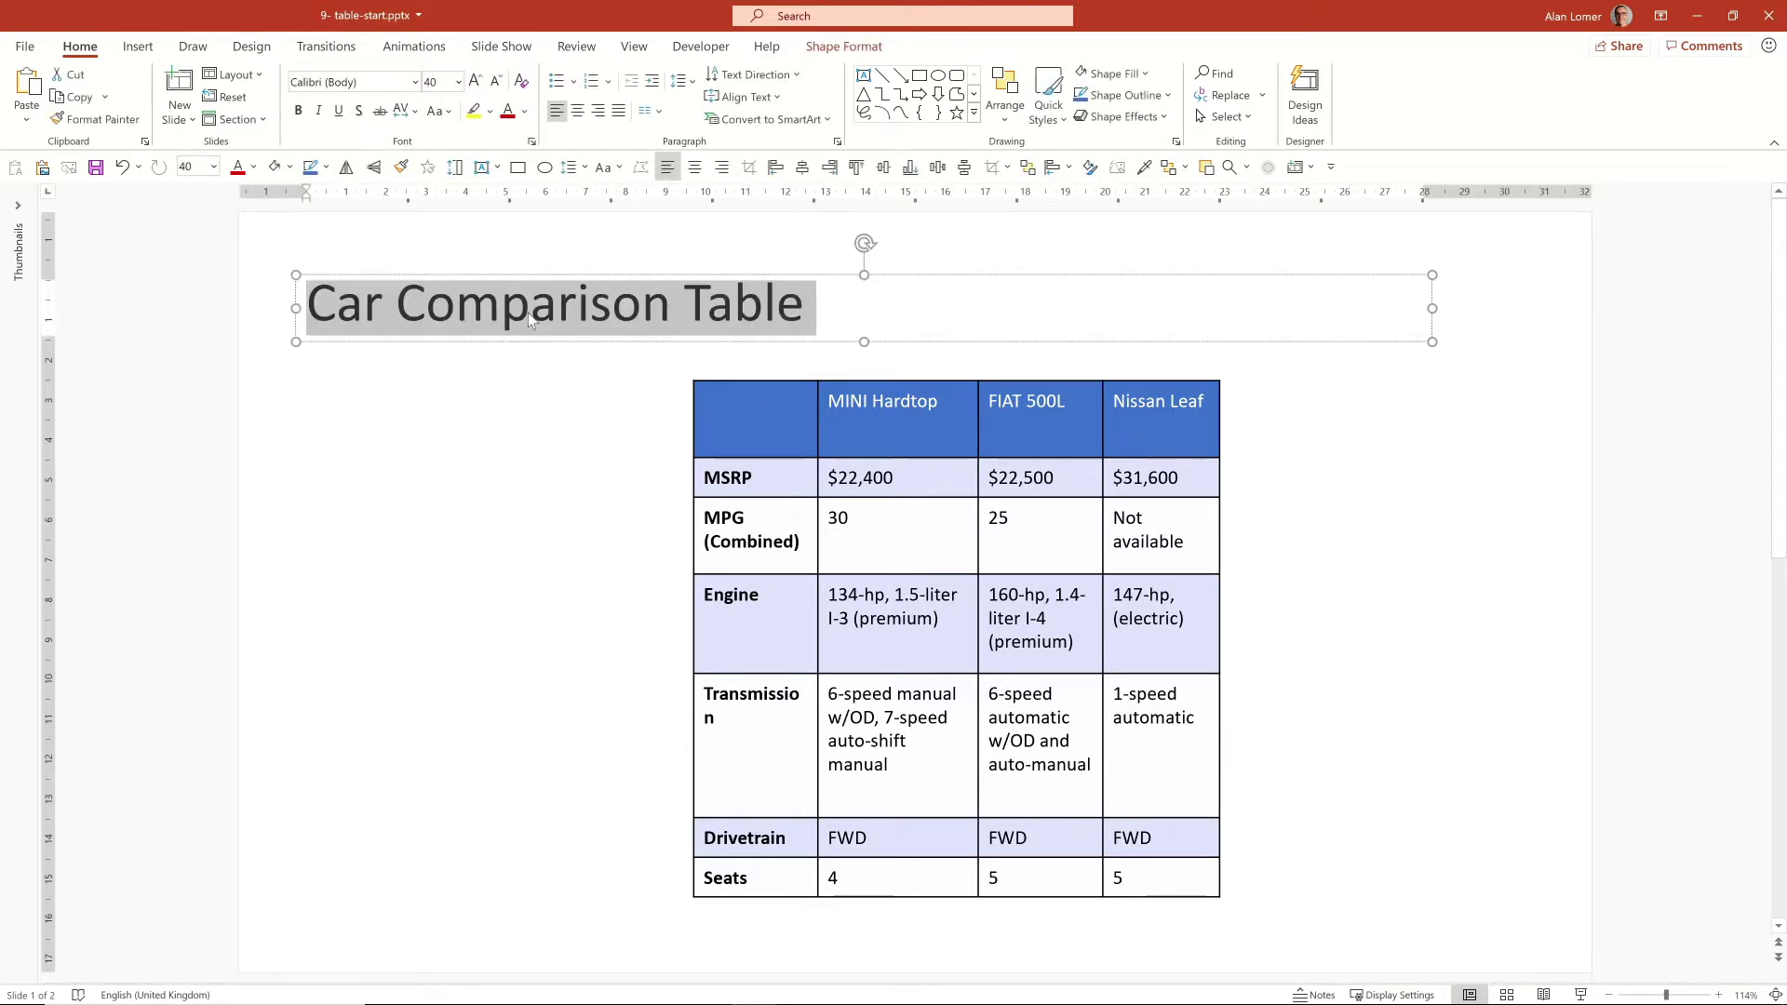
key(shift+F3)
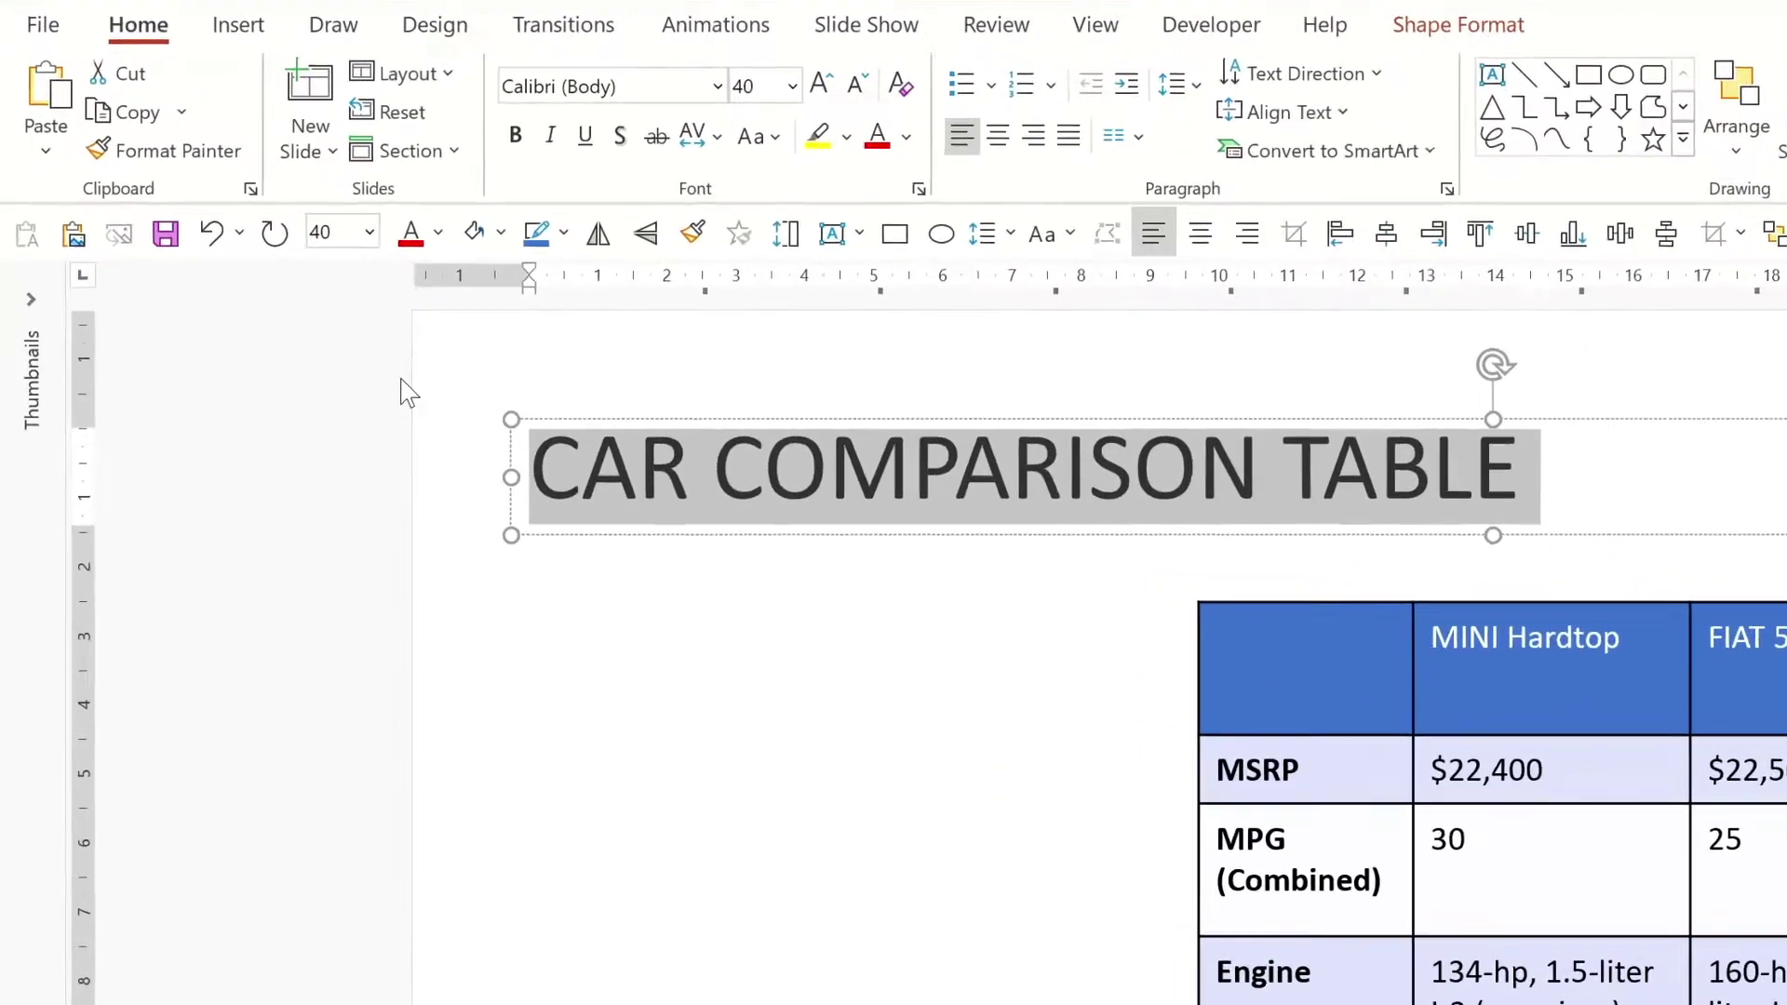
Step: Set the slide title's font to Montserrat Light
drag(188, 276, 1452, 1003)
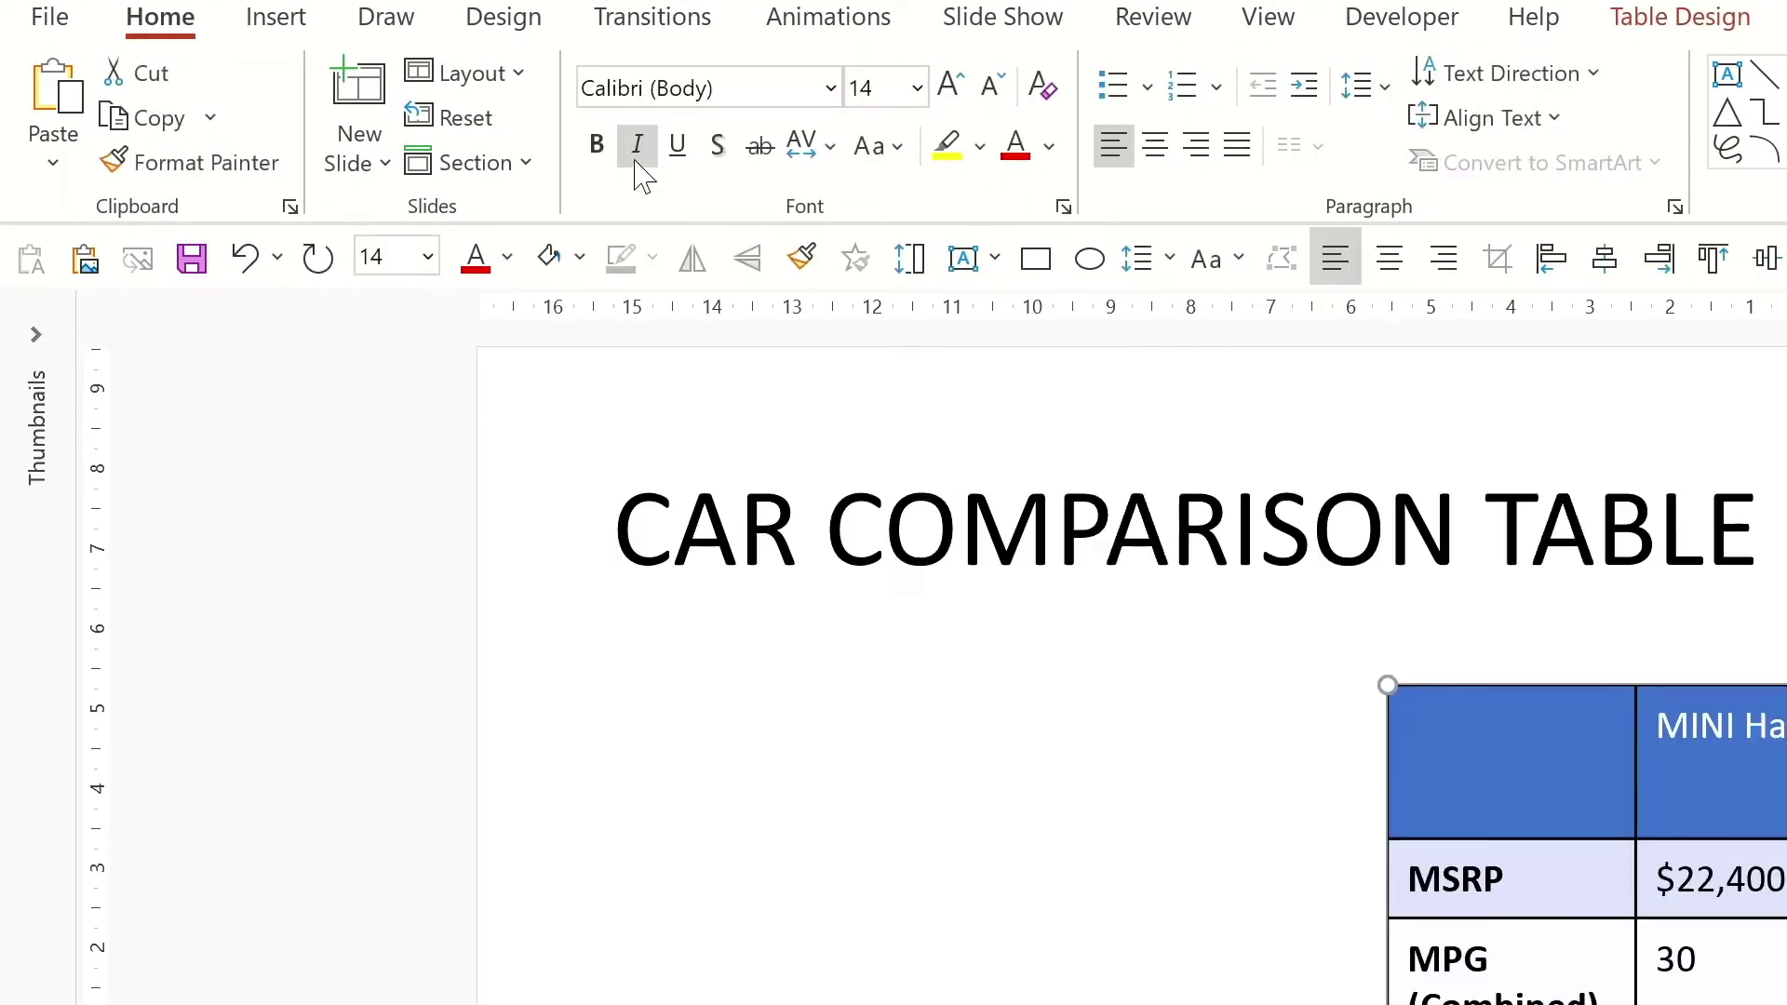
shift+click(1349, 526)
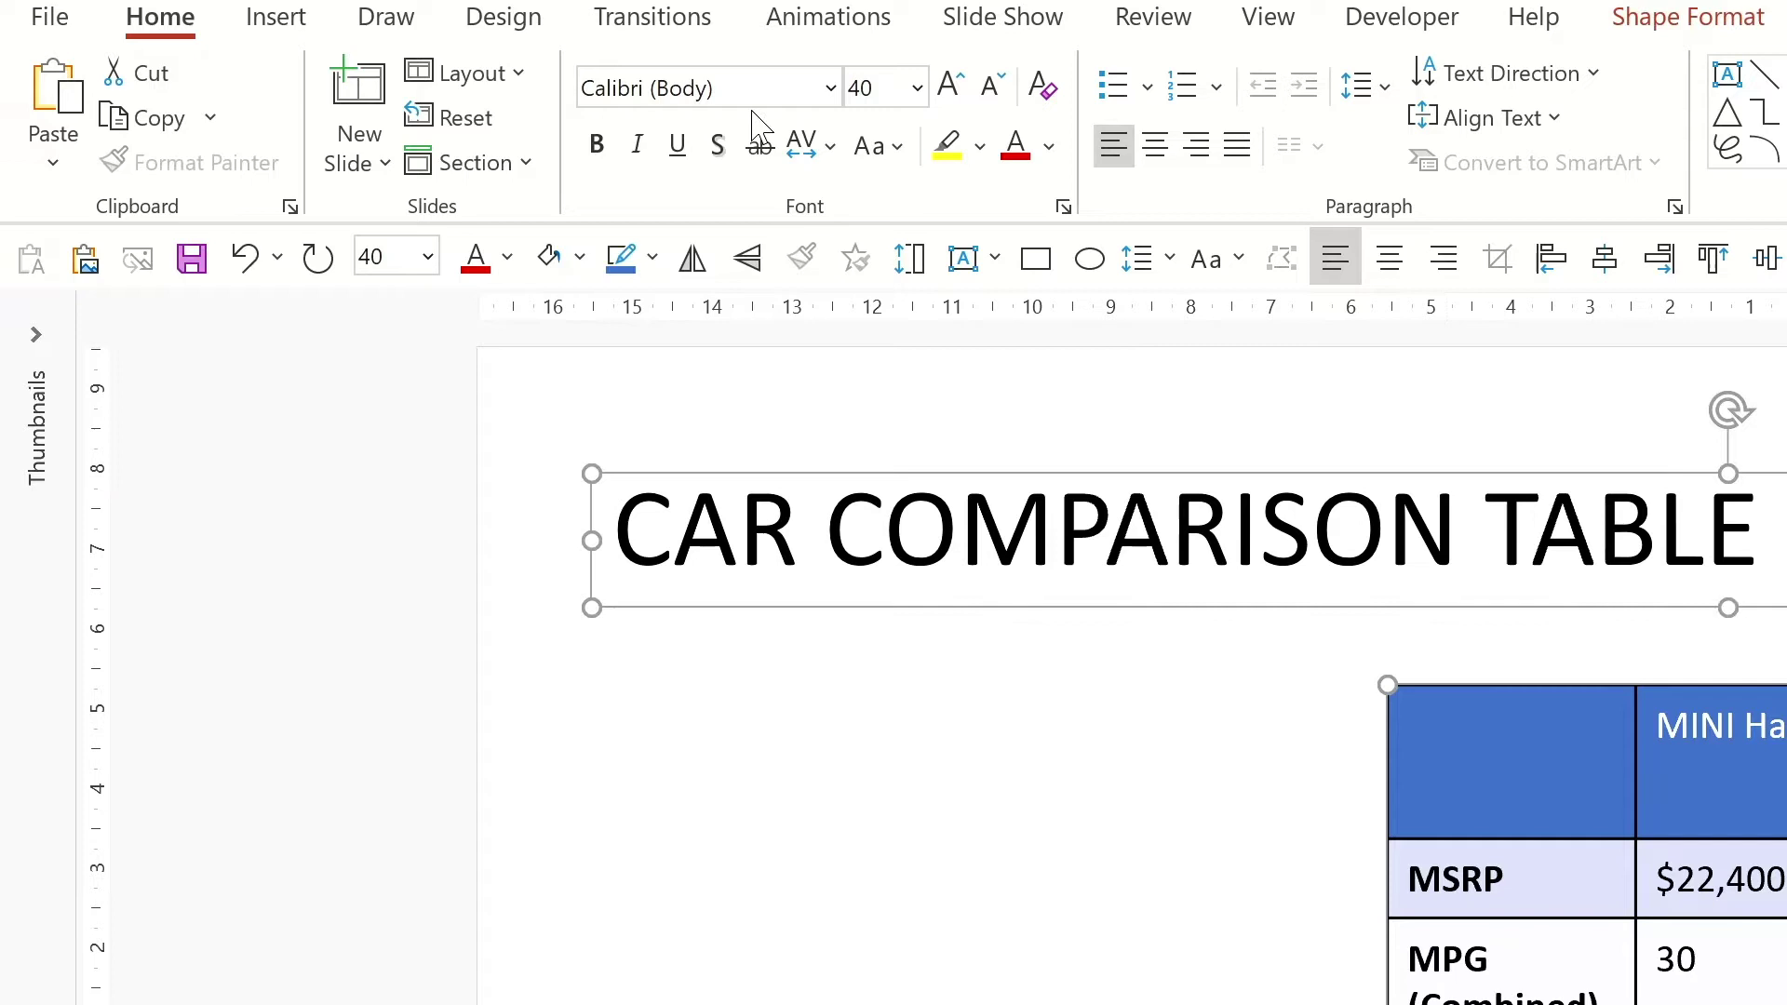
click(698, 87)
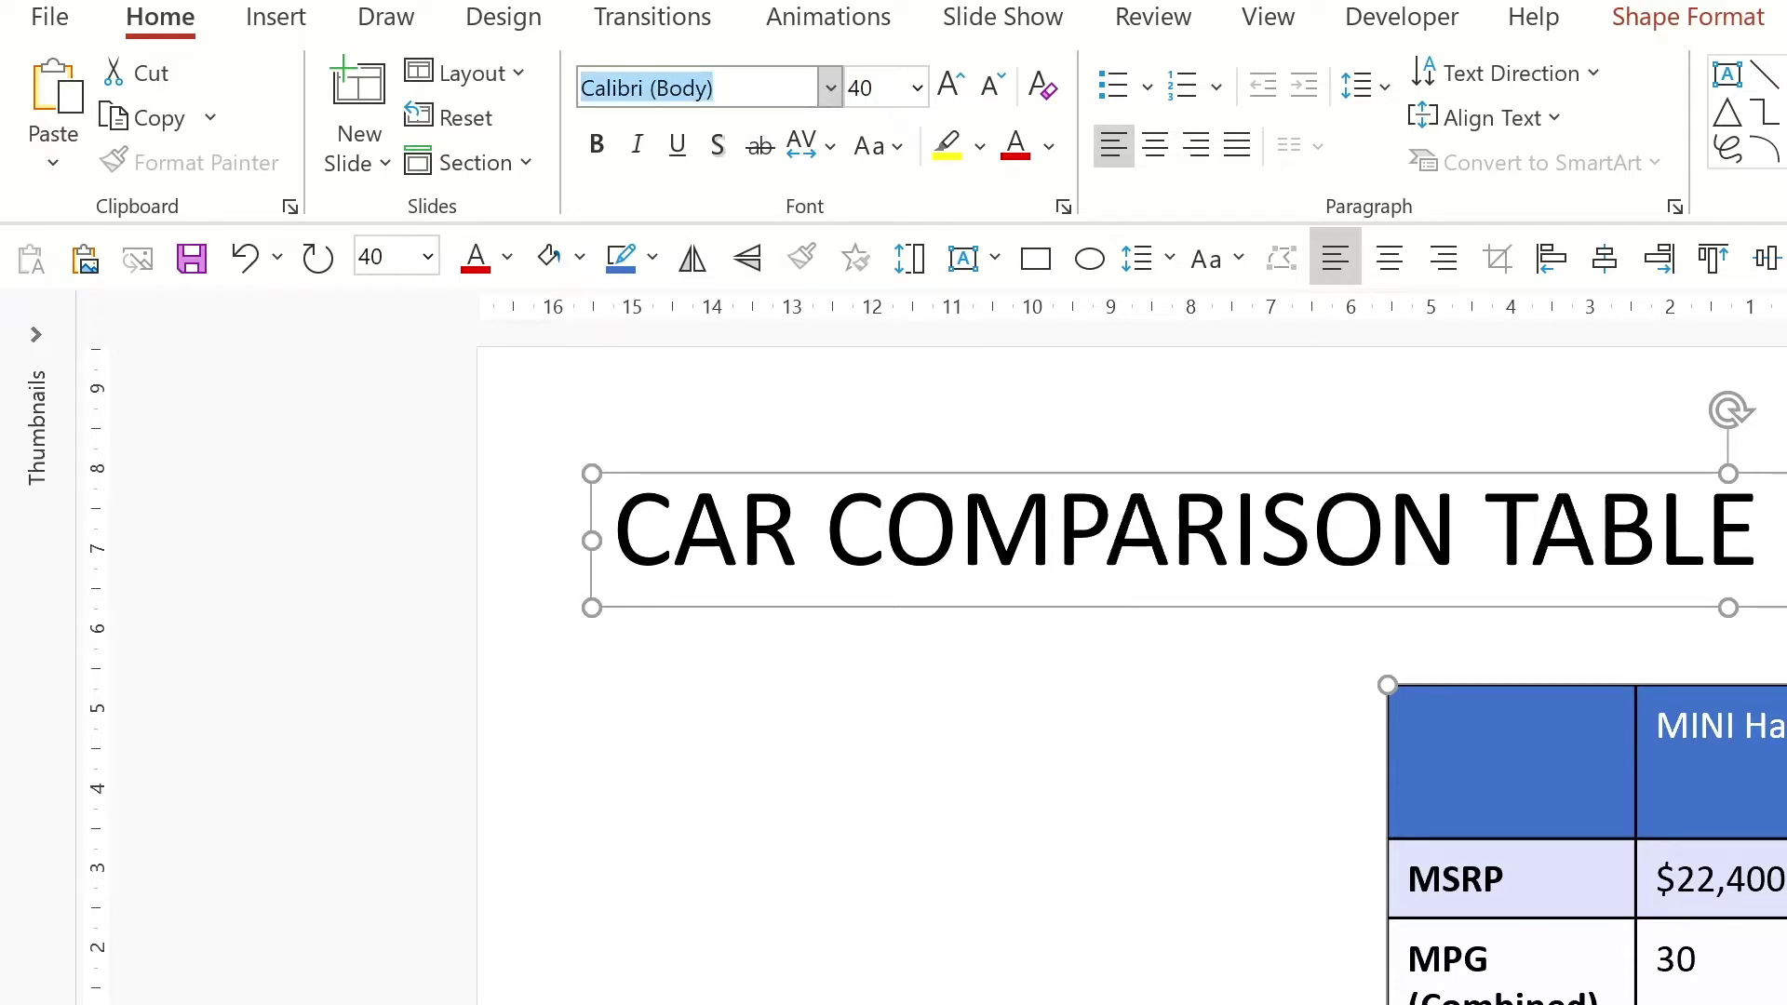
text(Montserrat)
key(Return)
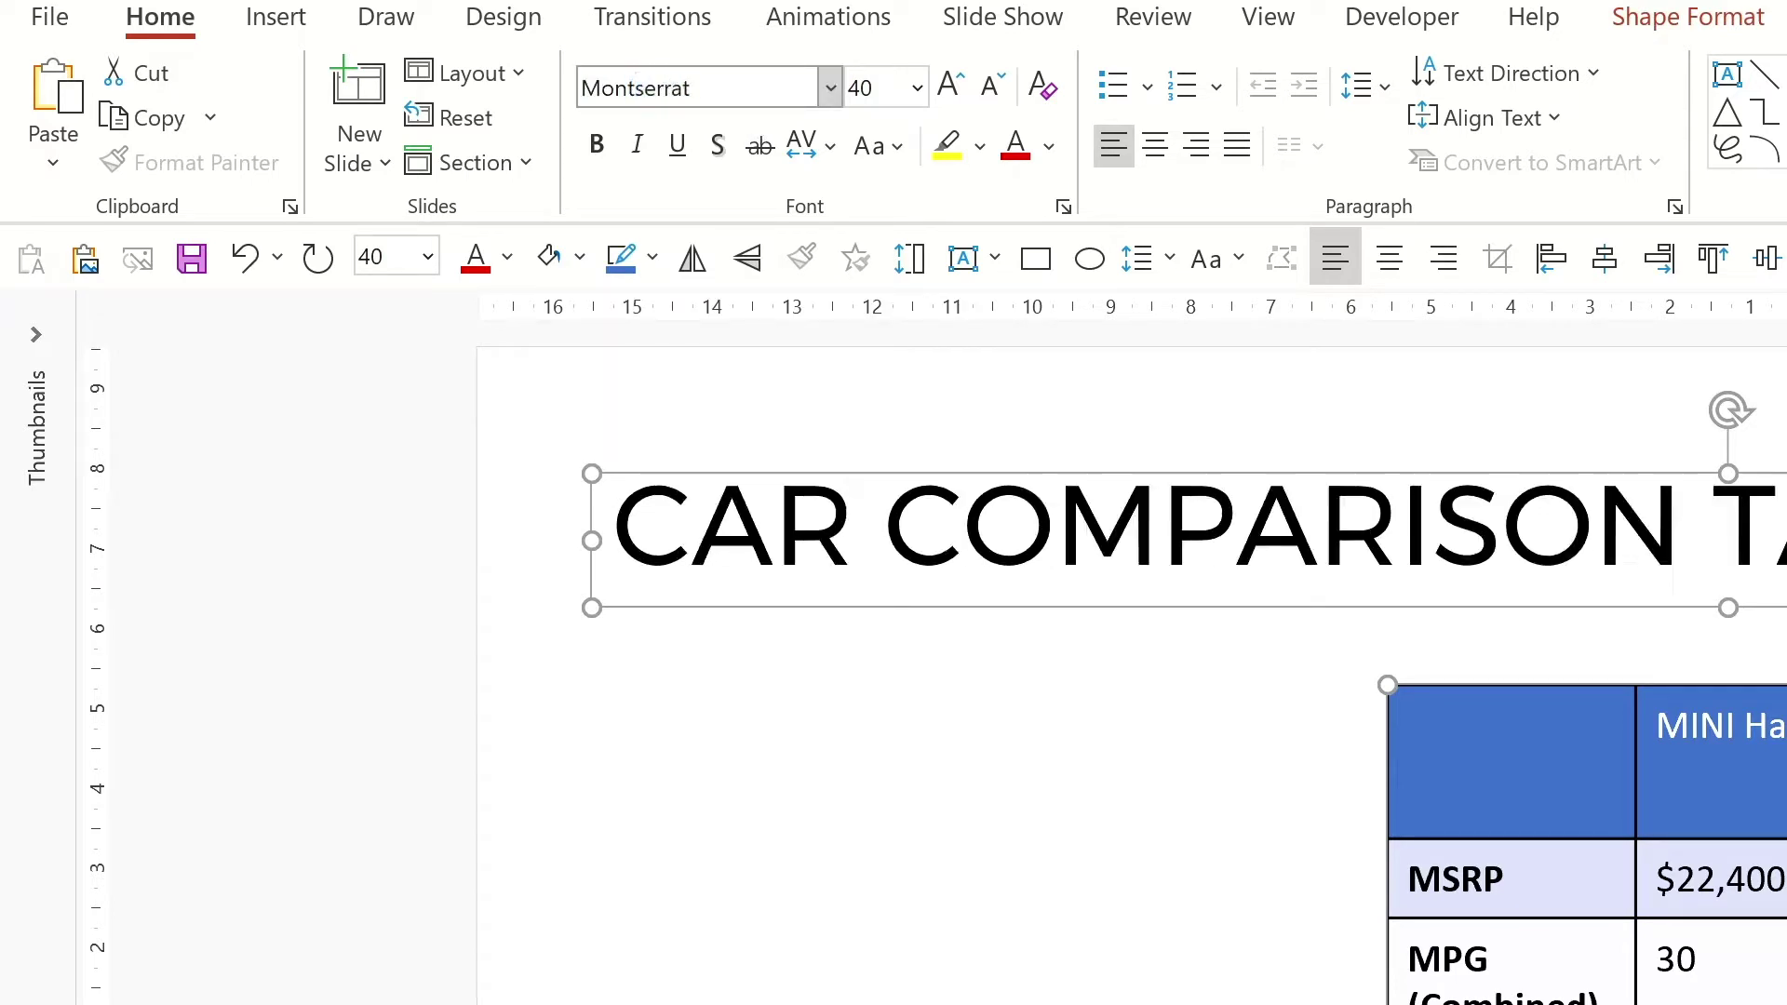
click(758, 521)
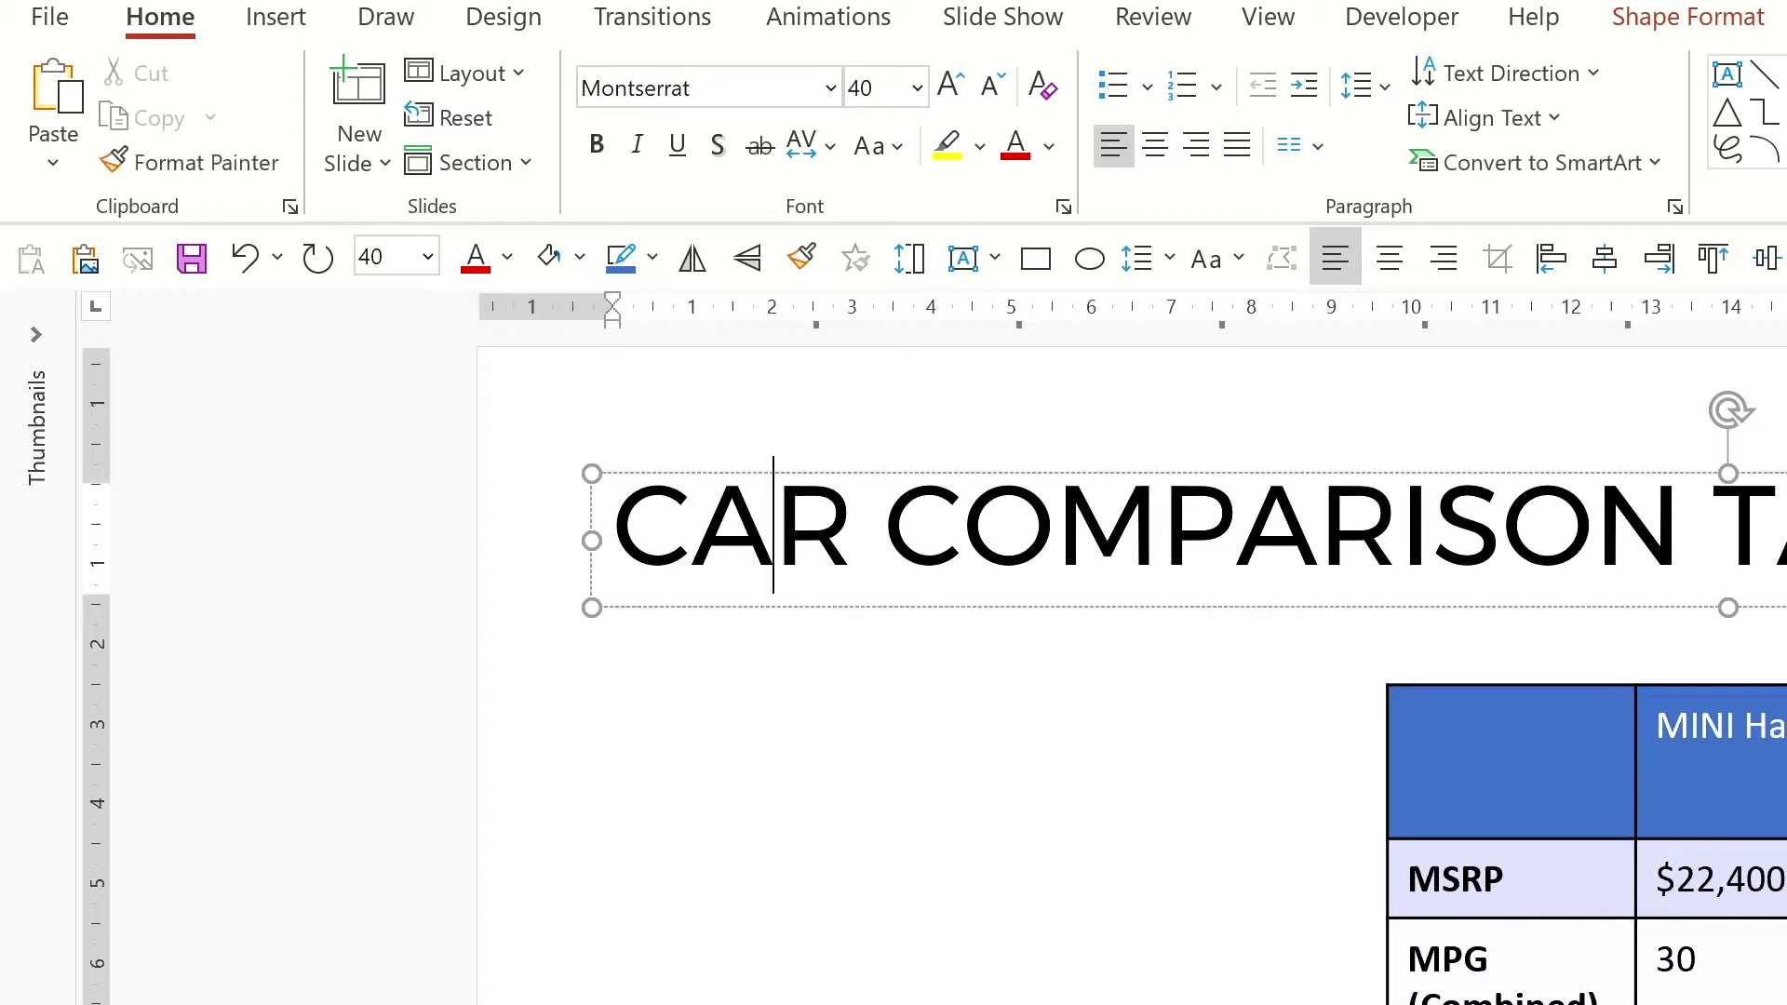
key(ctrl+a)
key(Right)
text(Li)
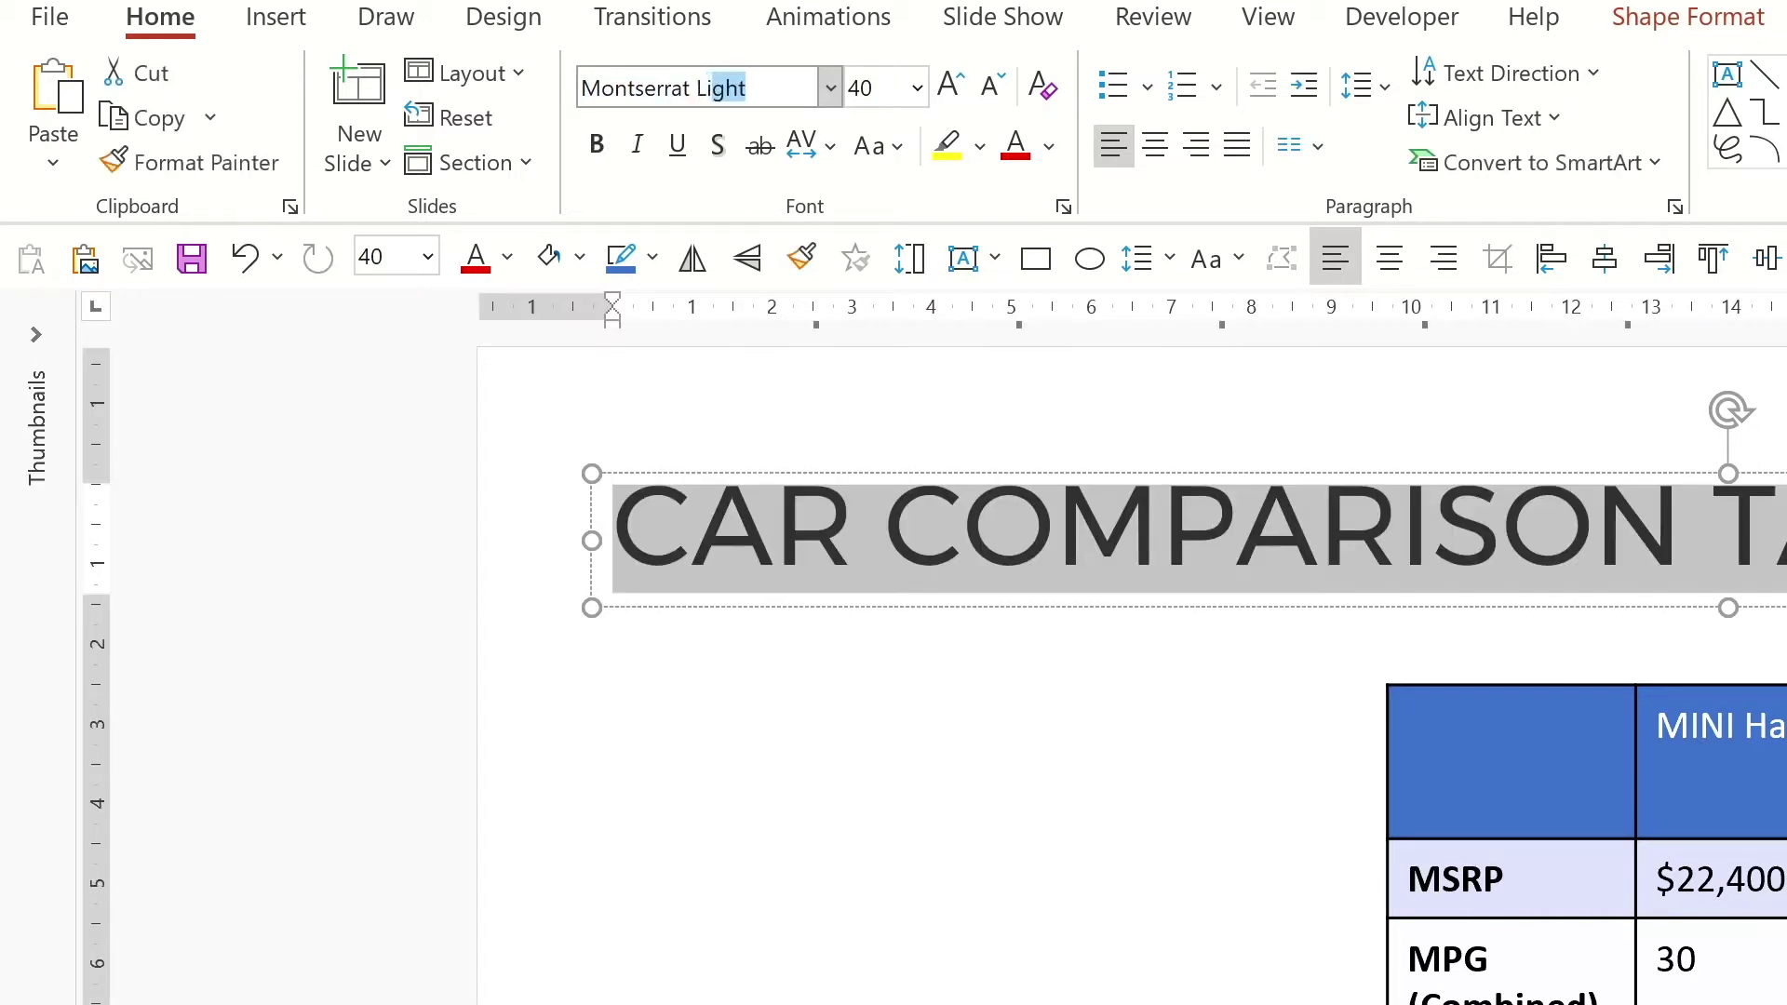
key(Return)
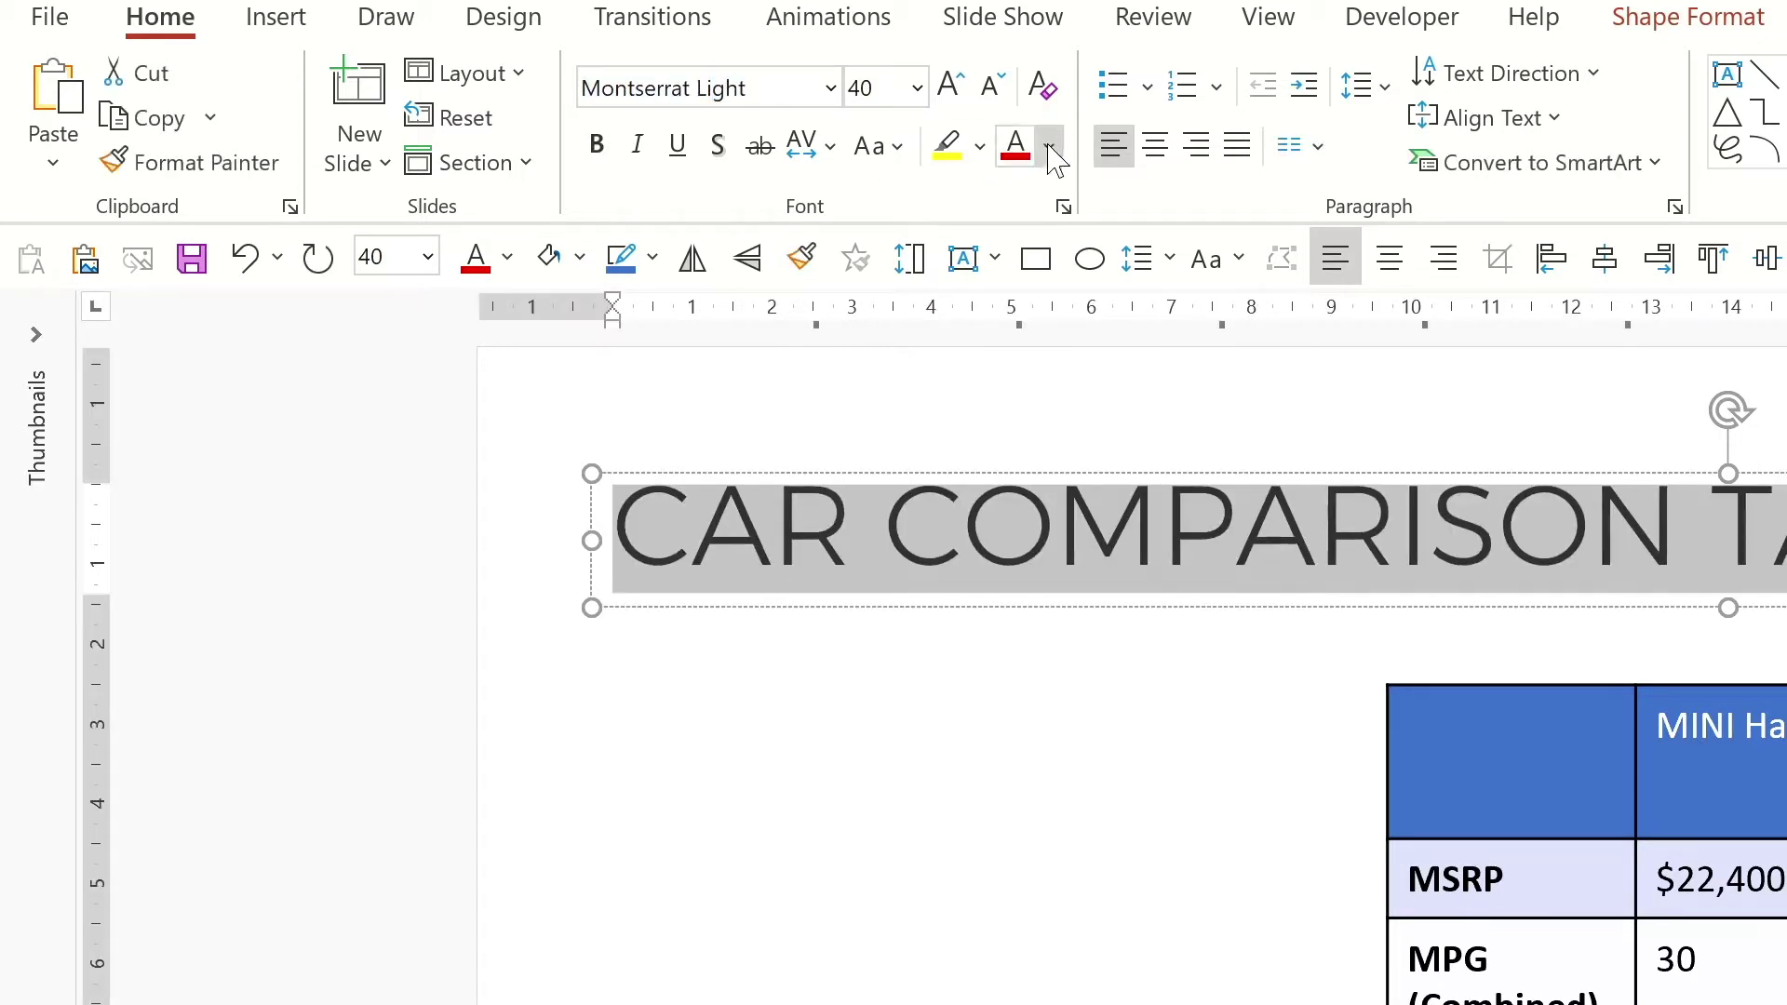
Step: Recolor the slide title gray and reduce its font size to 28 pt
click(1048, 146)
click(1045, 351)
click(992, 85)
click(993, 85)
click(993, 85)
click(1028, 802)
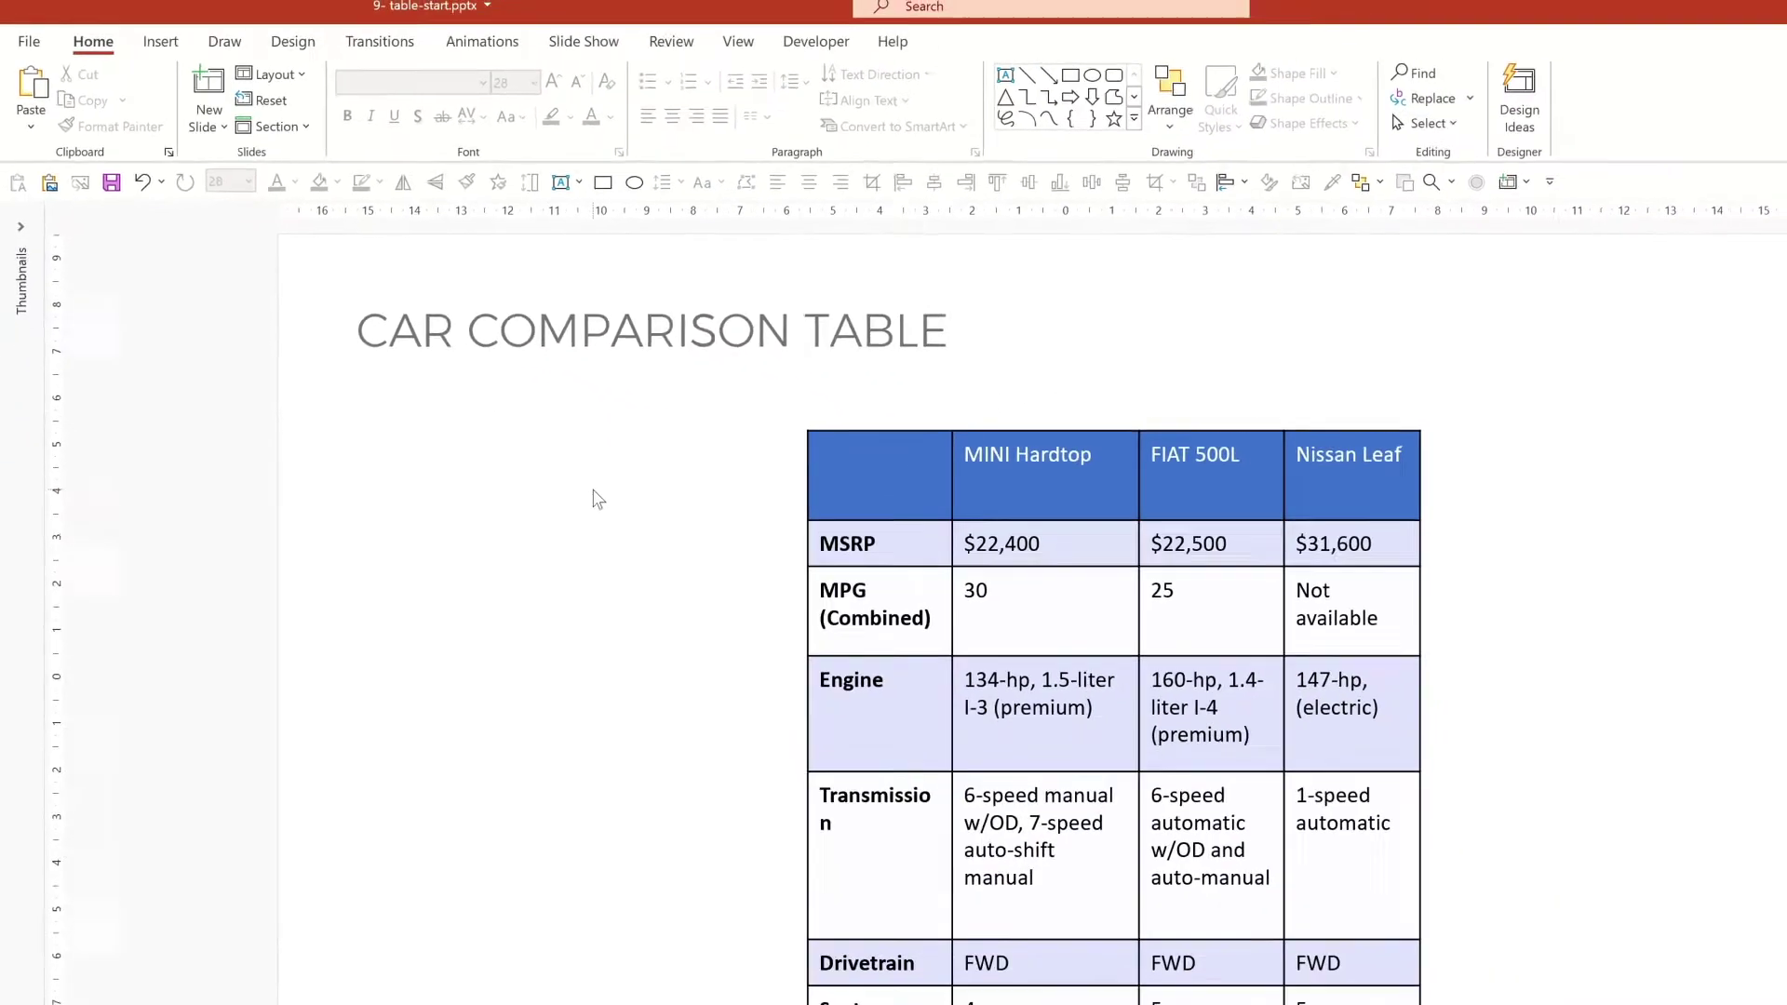
Step: Stretch the table on both sides to about 26.6 cm wide and lower its top edge for a height of about 11.7 cm
drag(674, 363, 1269, 940)
drag(1223, 643, 1387, 643)
drag(696, 640, 322, 639)
drag(855, 381, 858, 447)
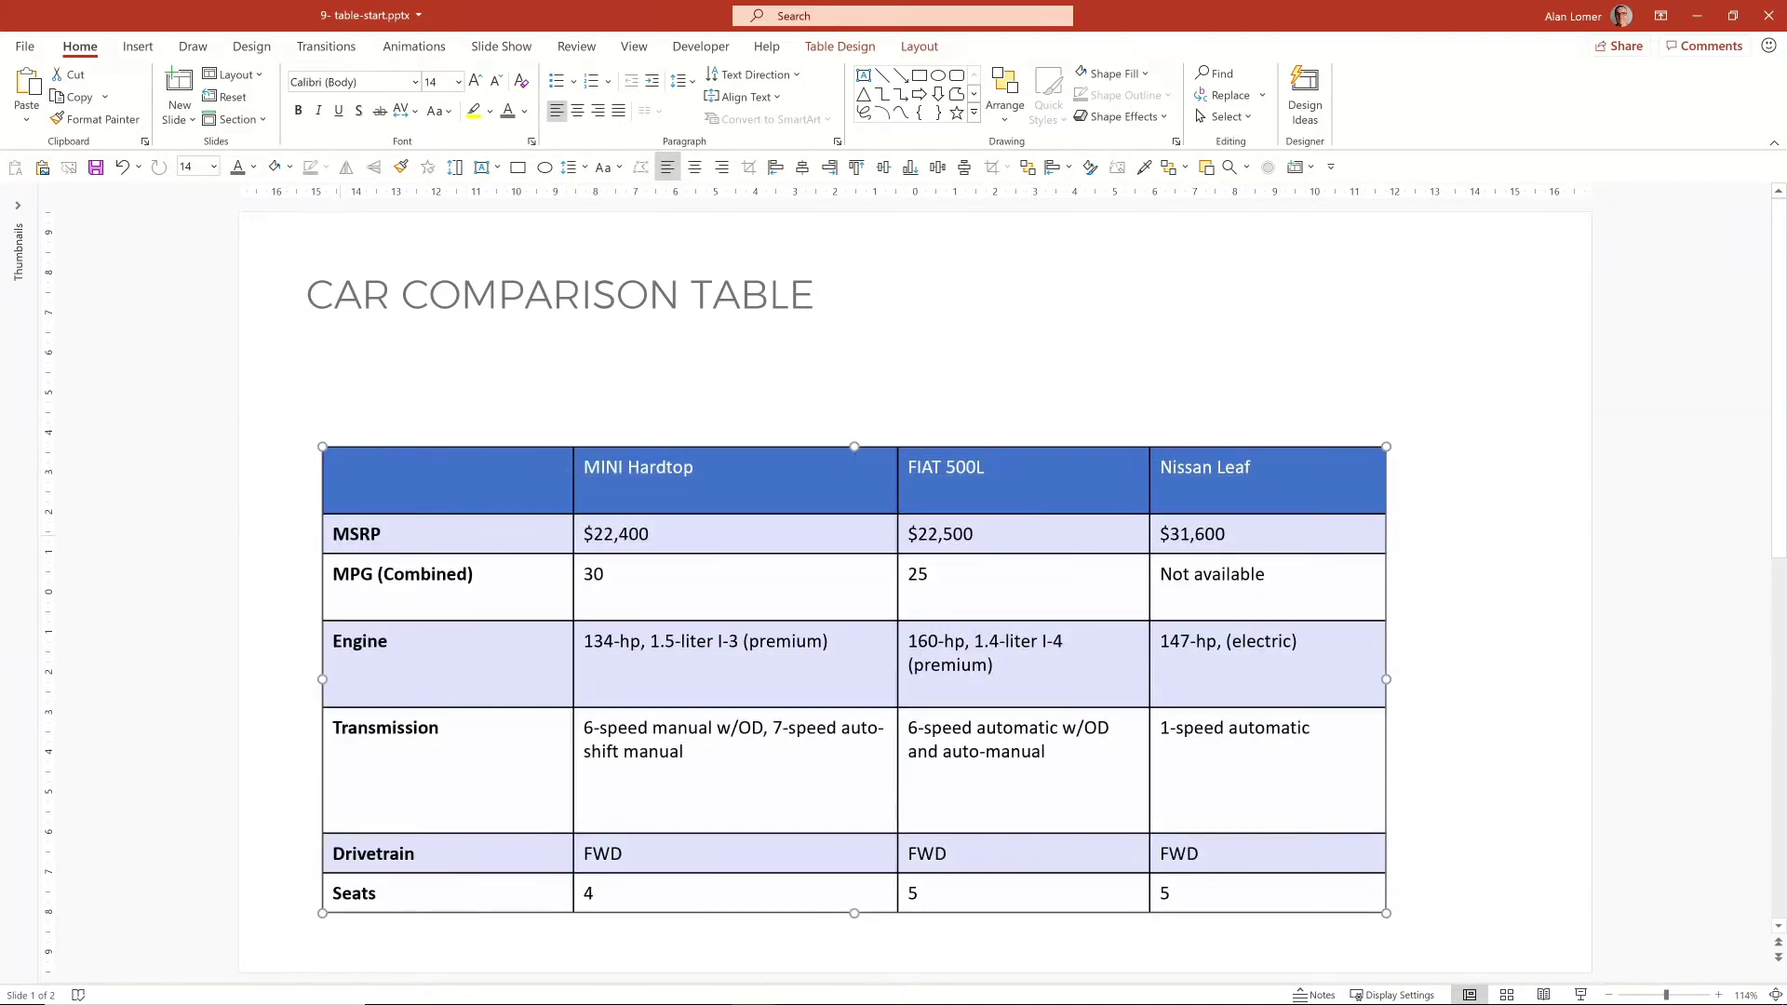
Step: Remove the fill from every cell in the table's first column, including the empty header cell
drag(417, 529, 417, 892)
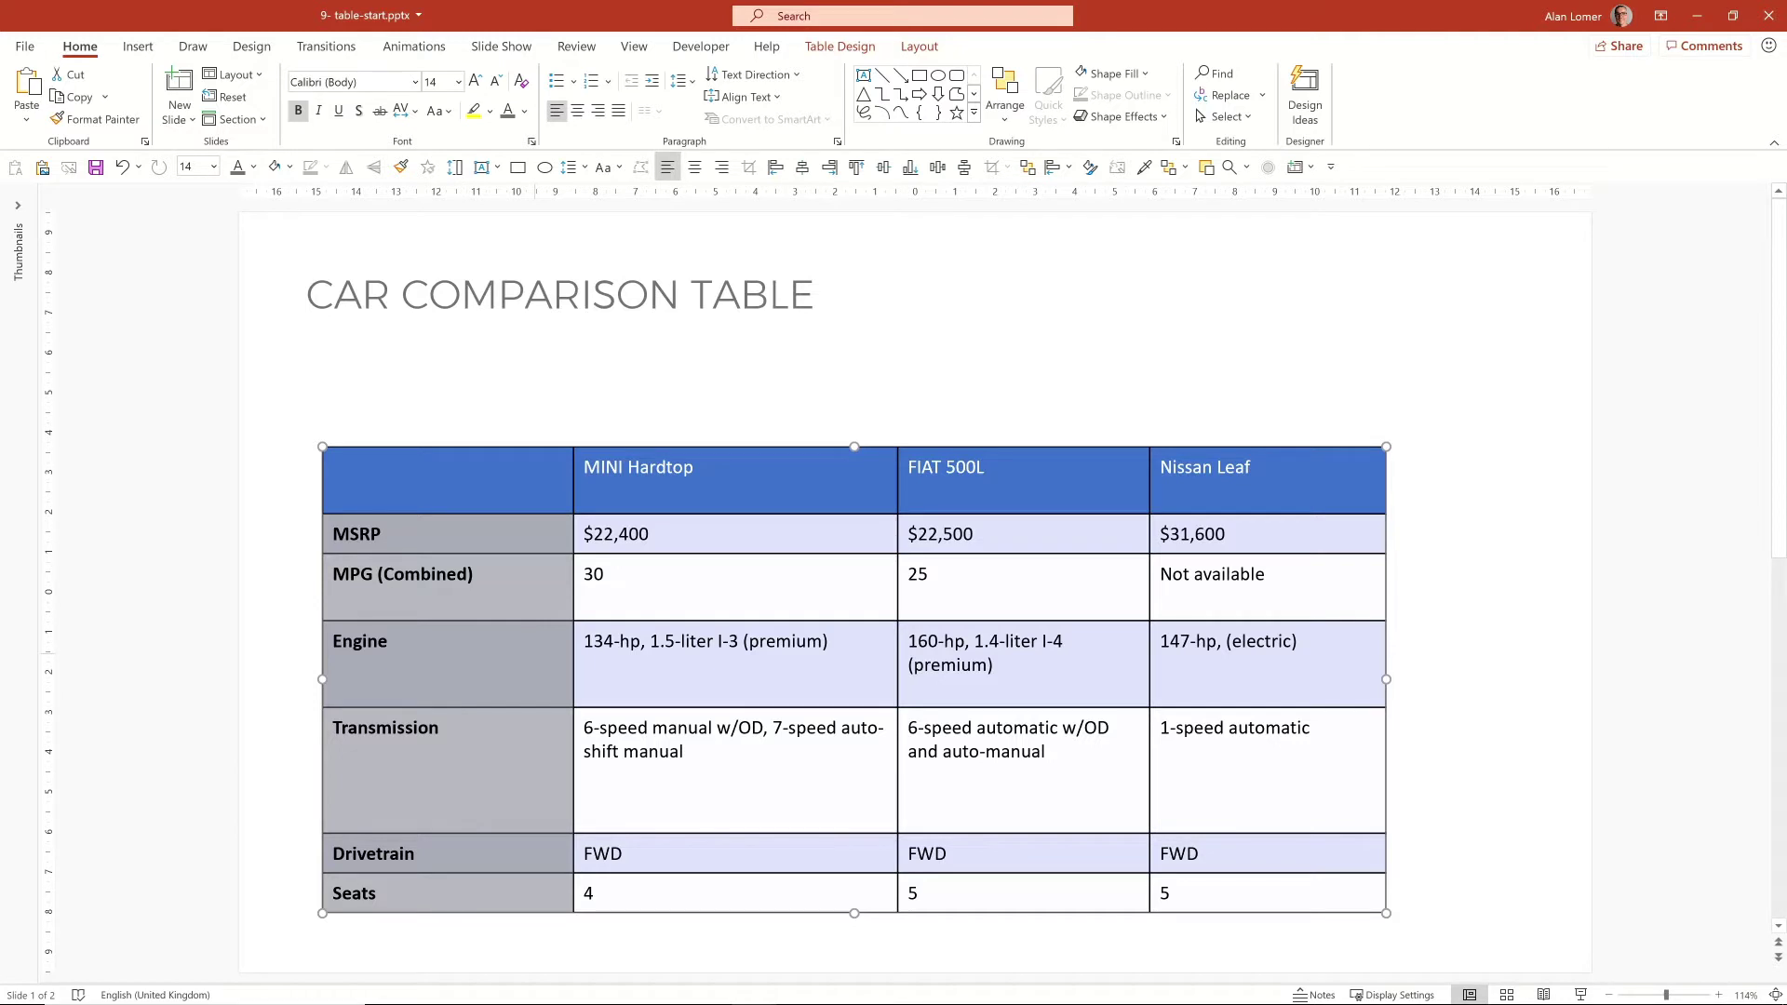
click(922, 46)
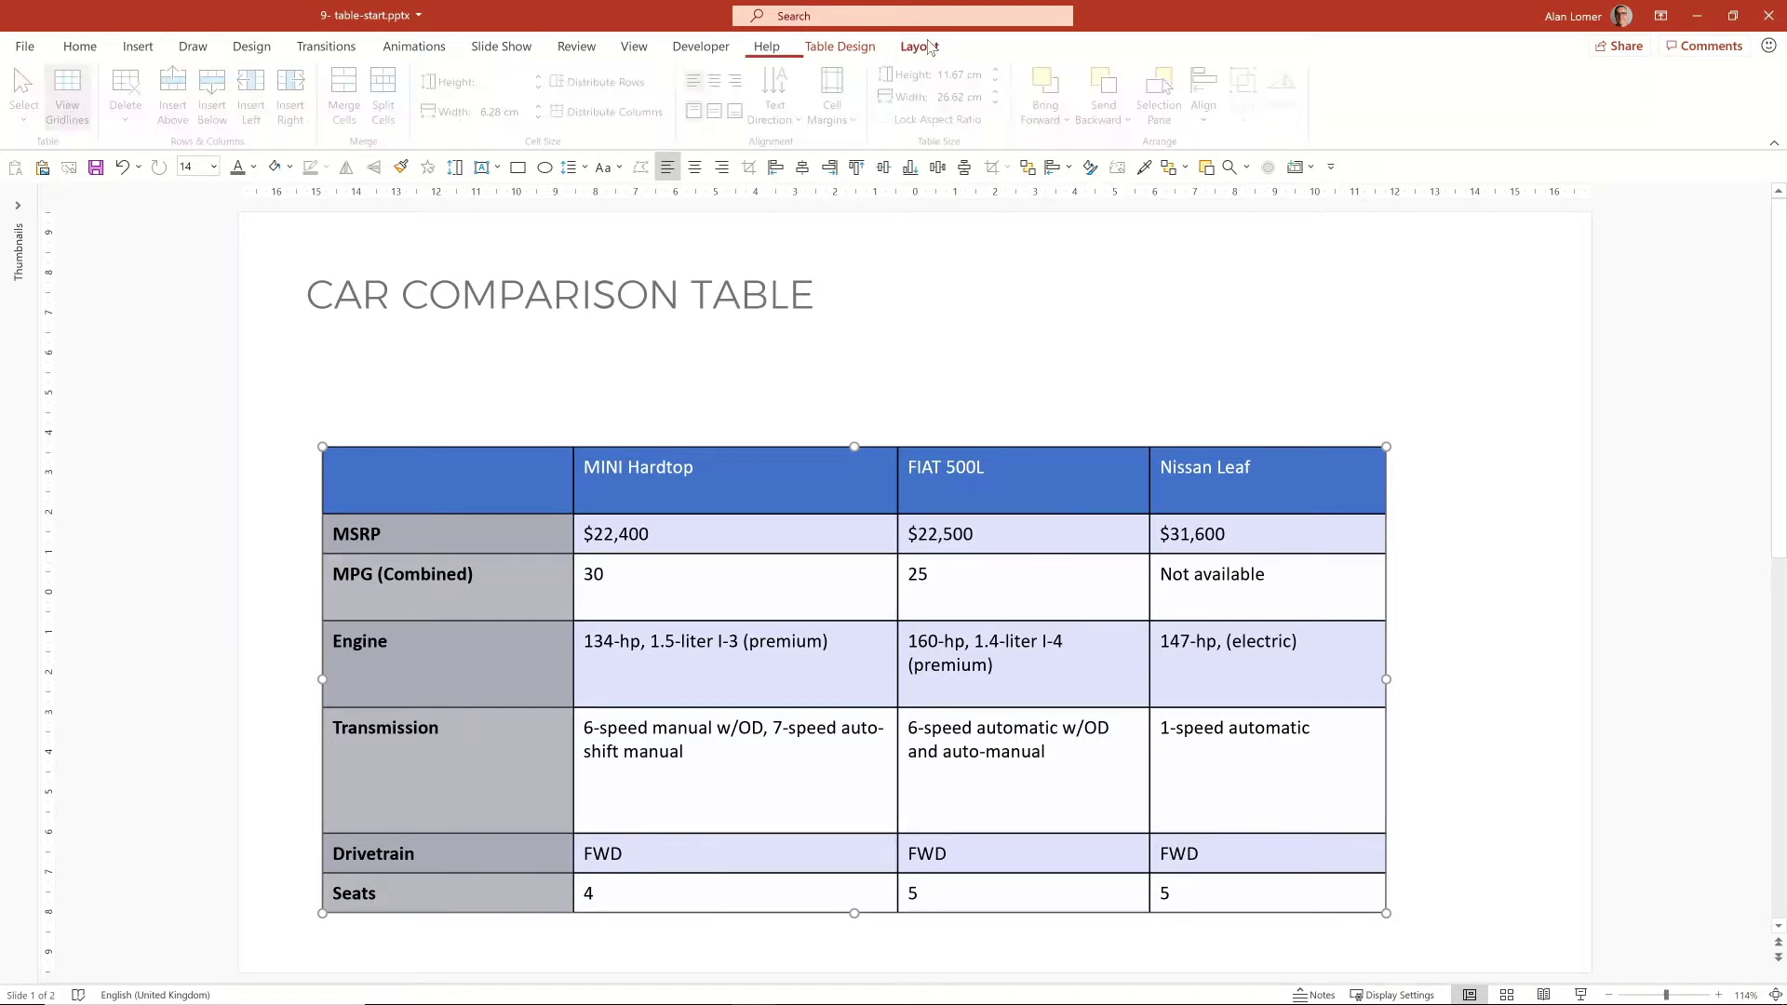
click(79, 47)
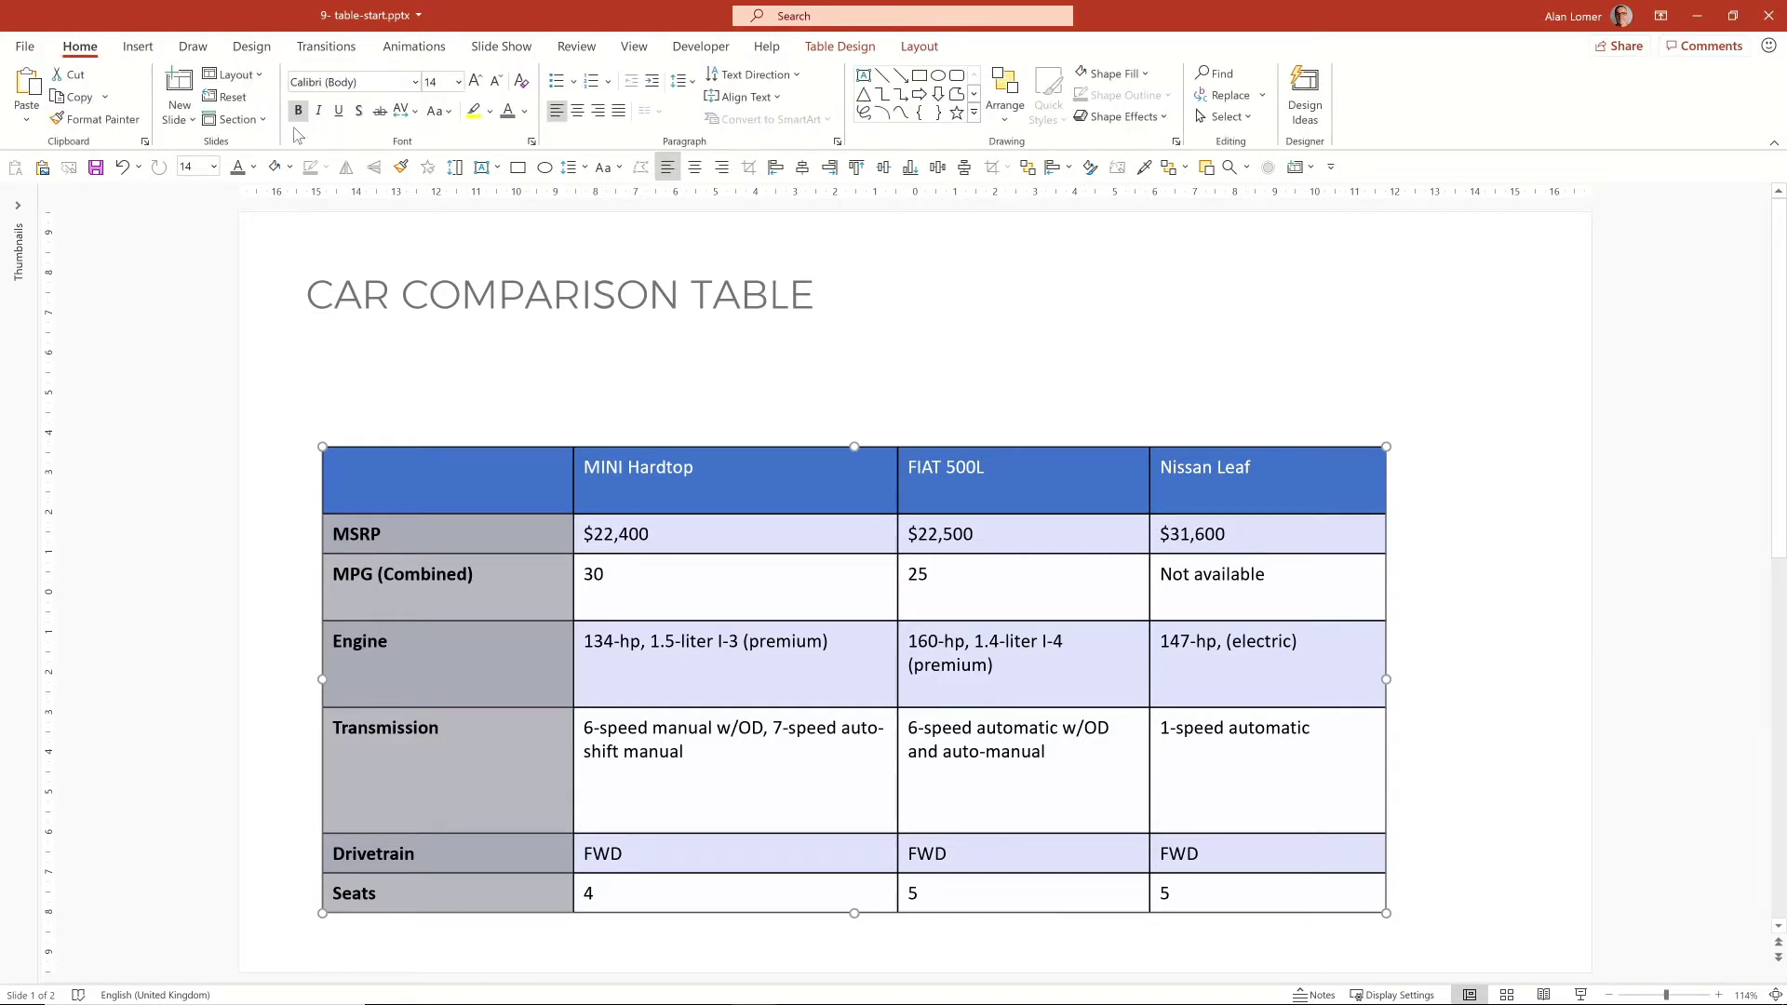
click(1117, 74)
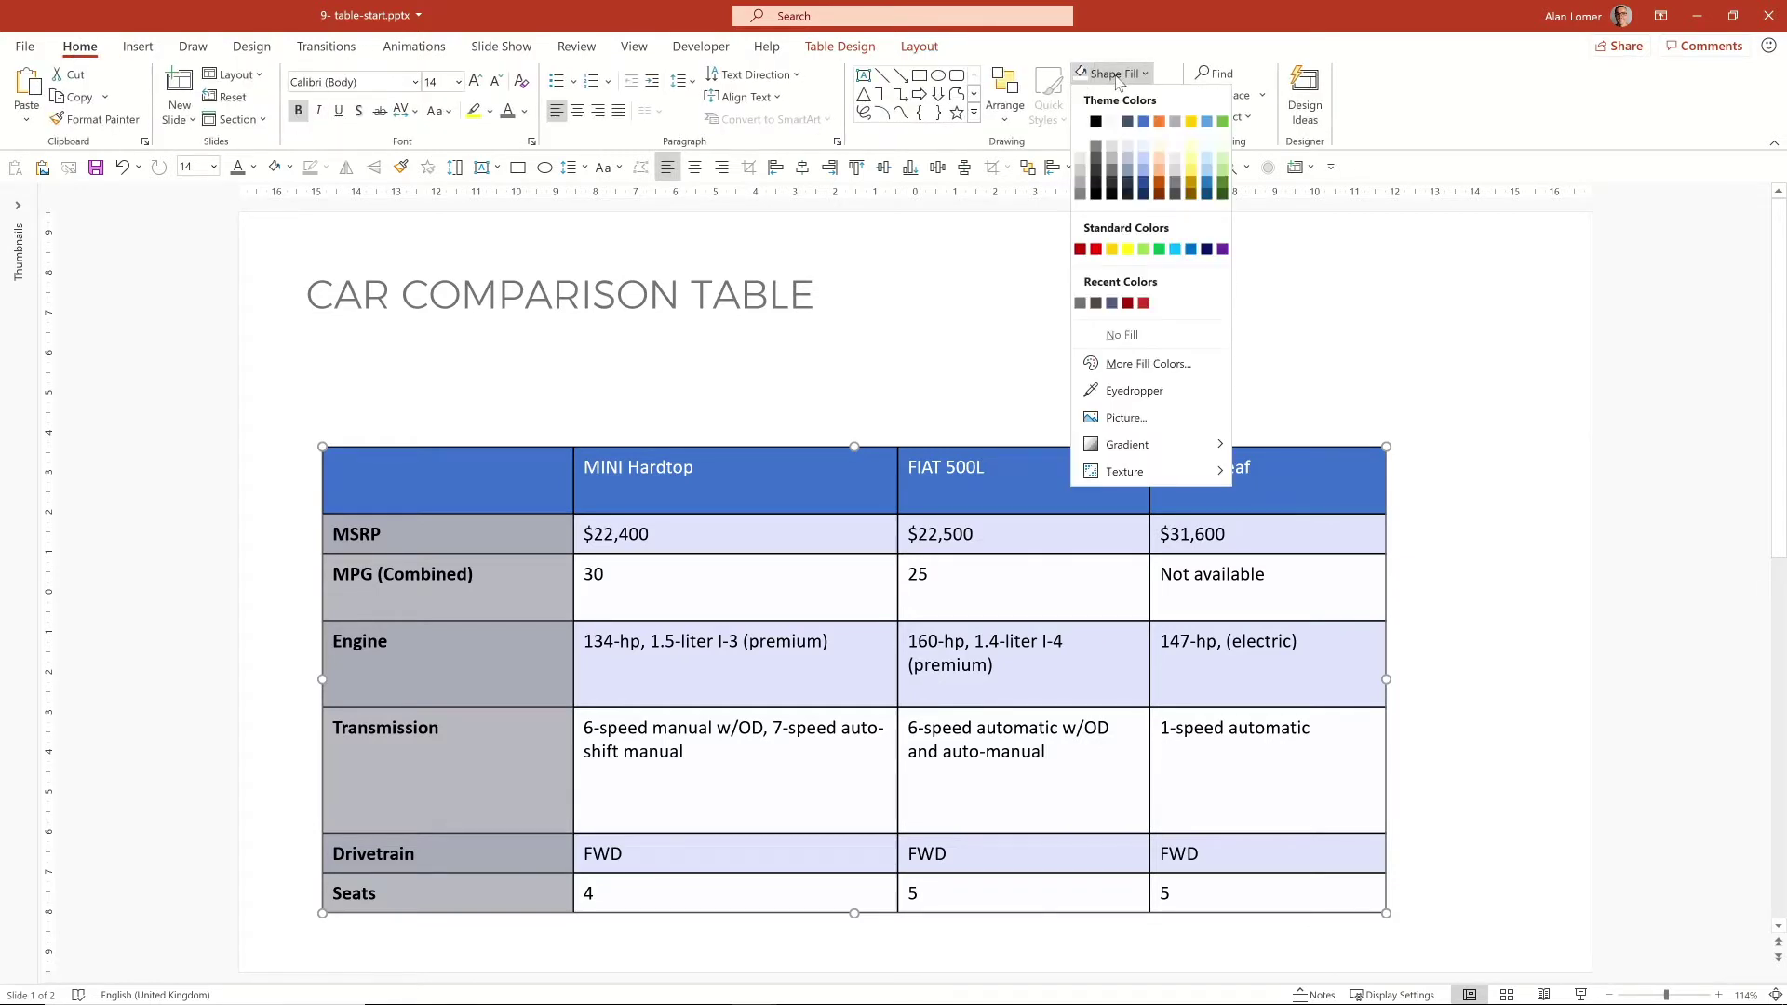
click(1173, 336)
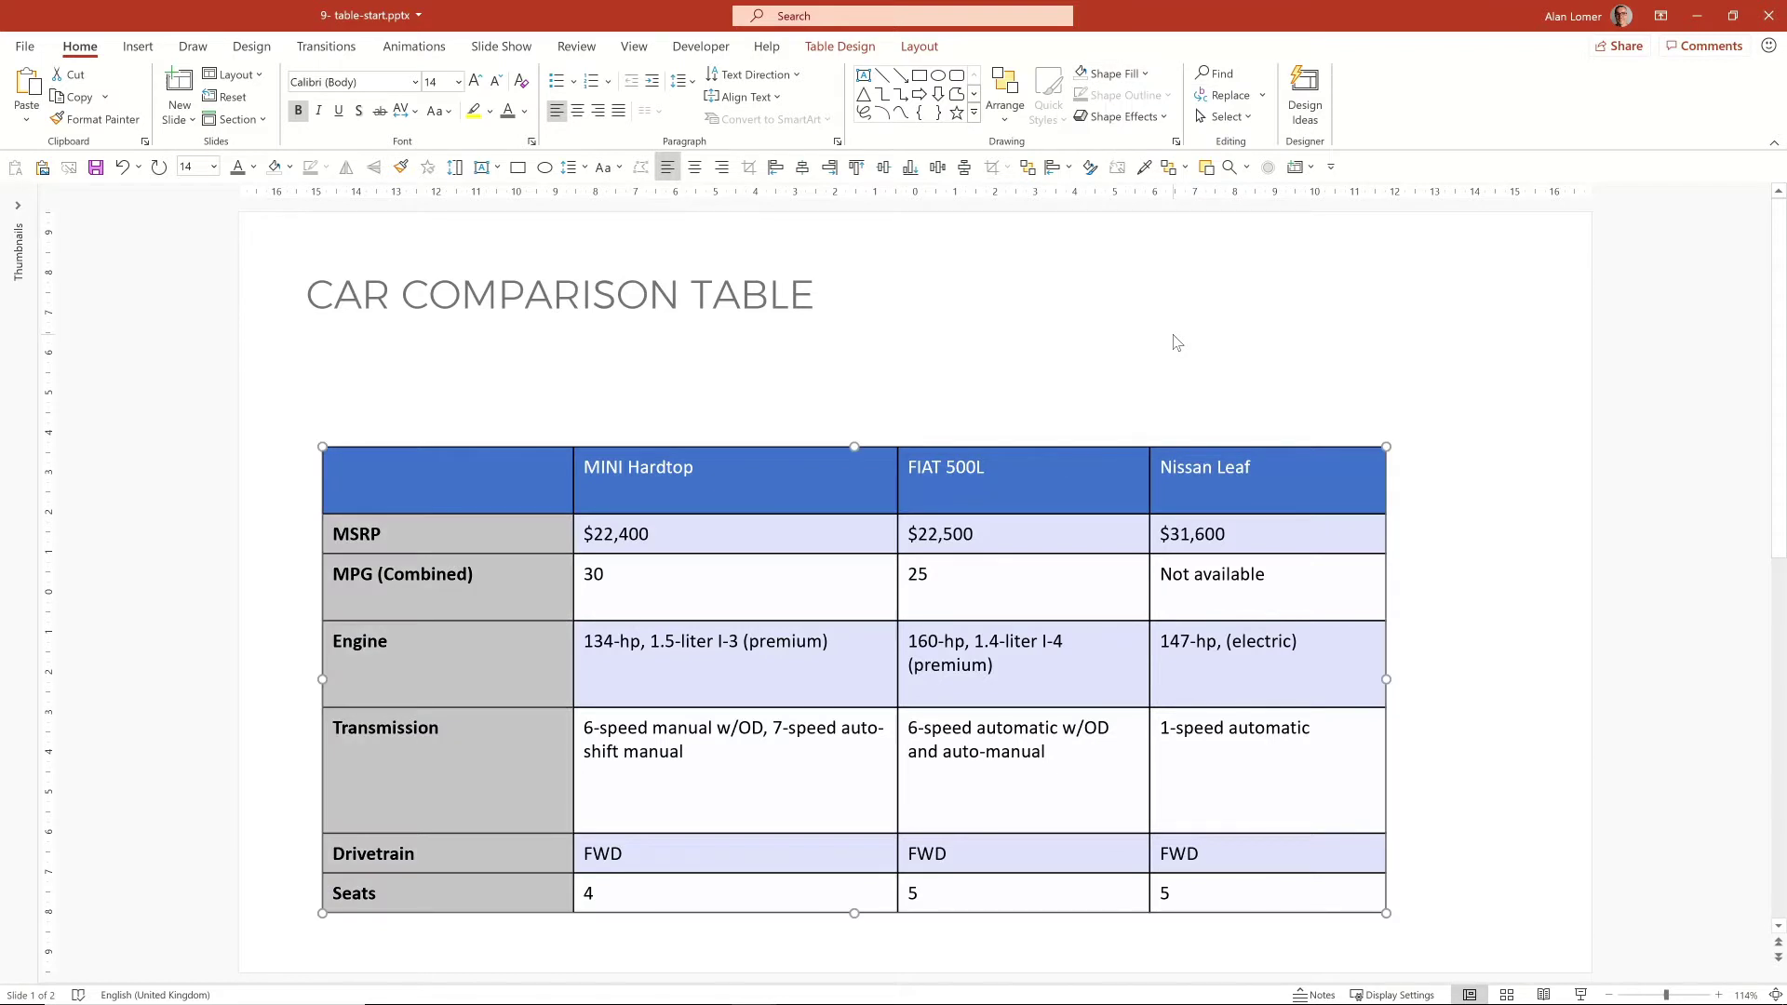
click(493, 463)
click(1112, 73)
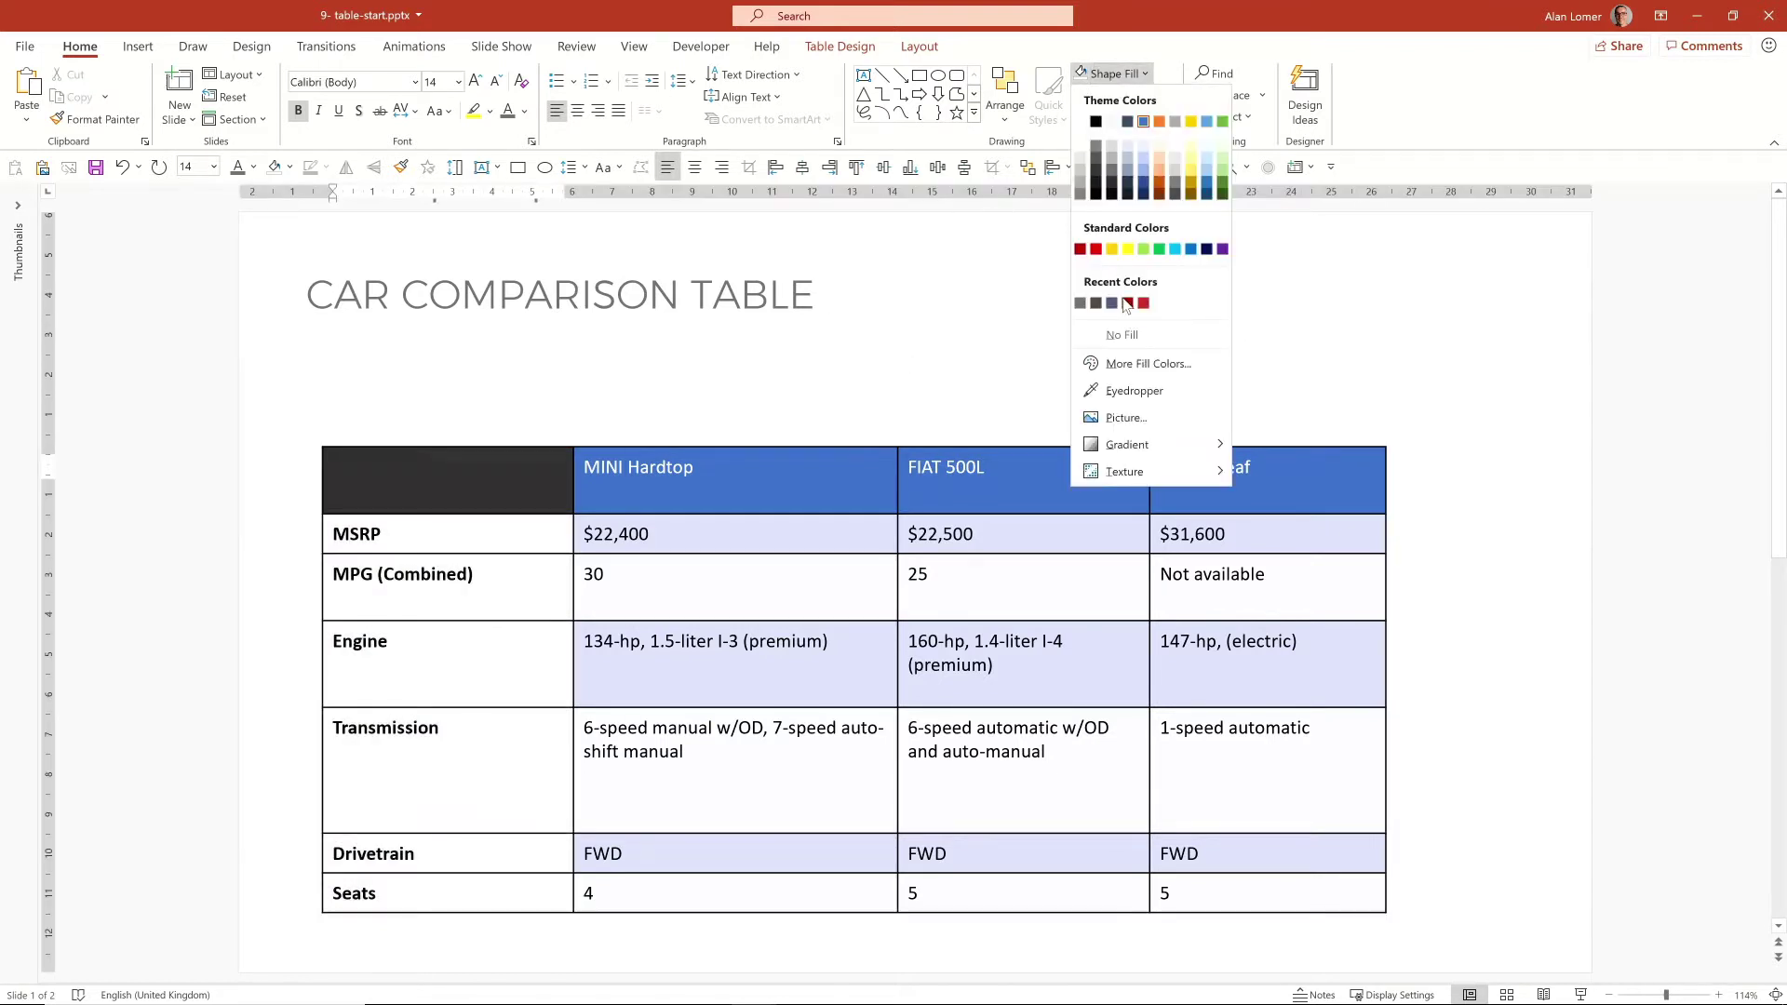
click(1173, 336)
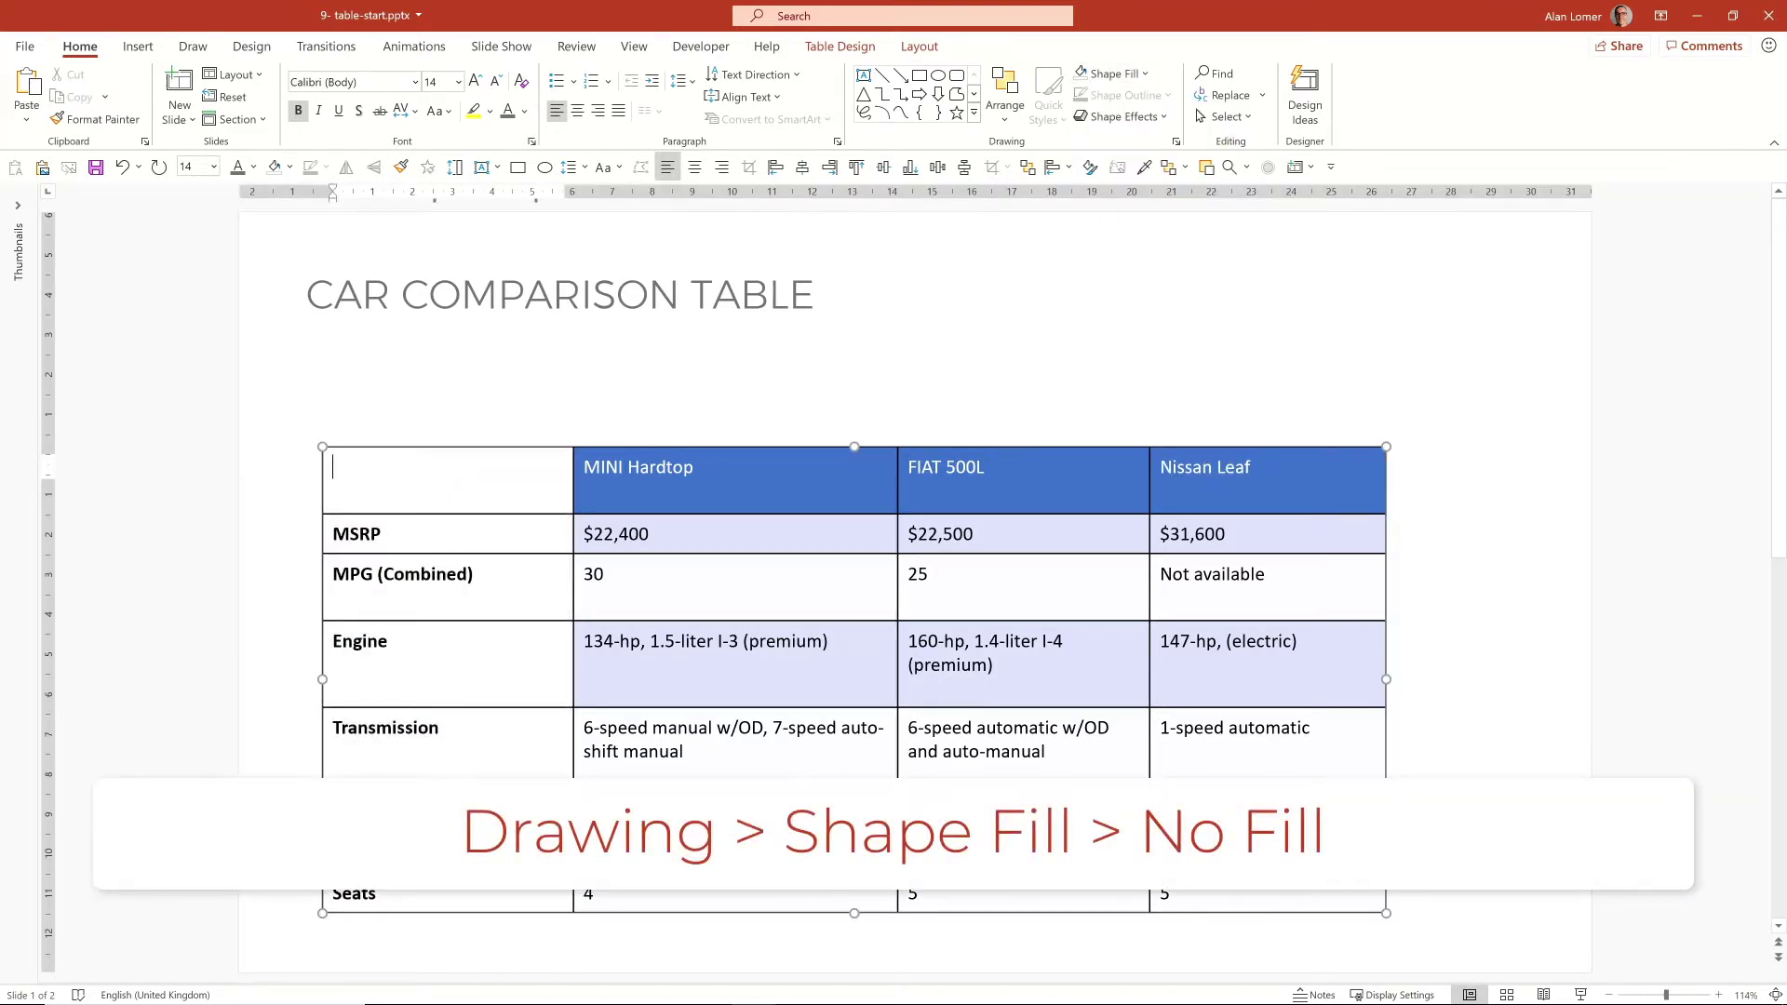
Step: Set the whole table's font to Montserrat and recolor the first column's text gray
key(ctrl+a)
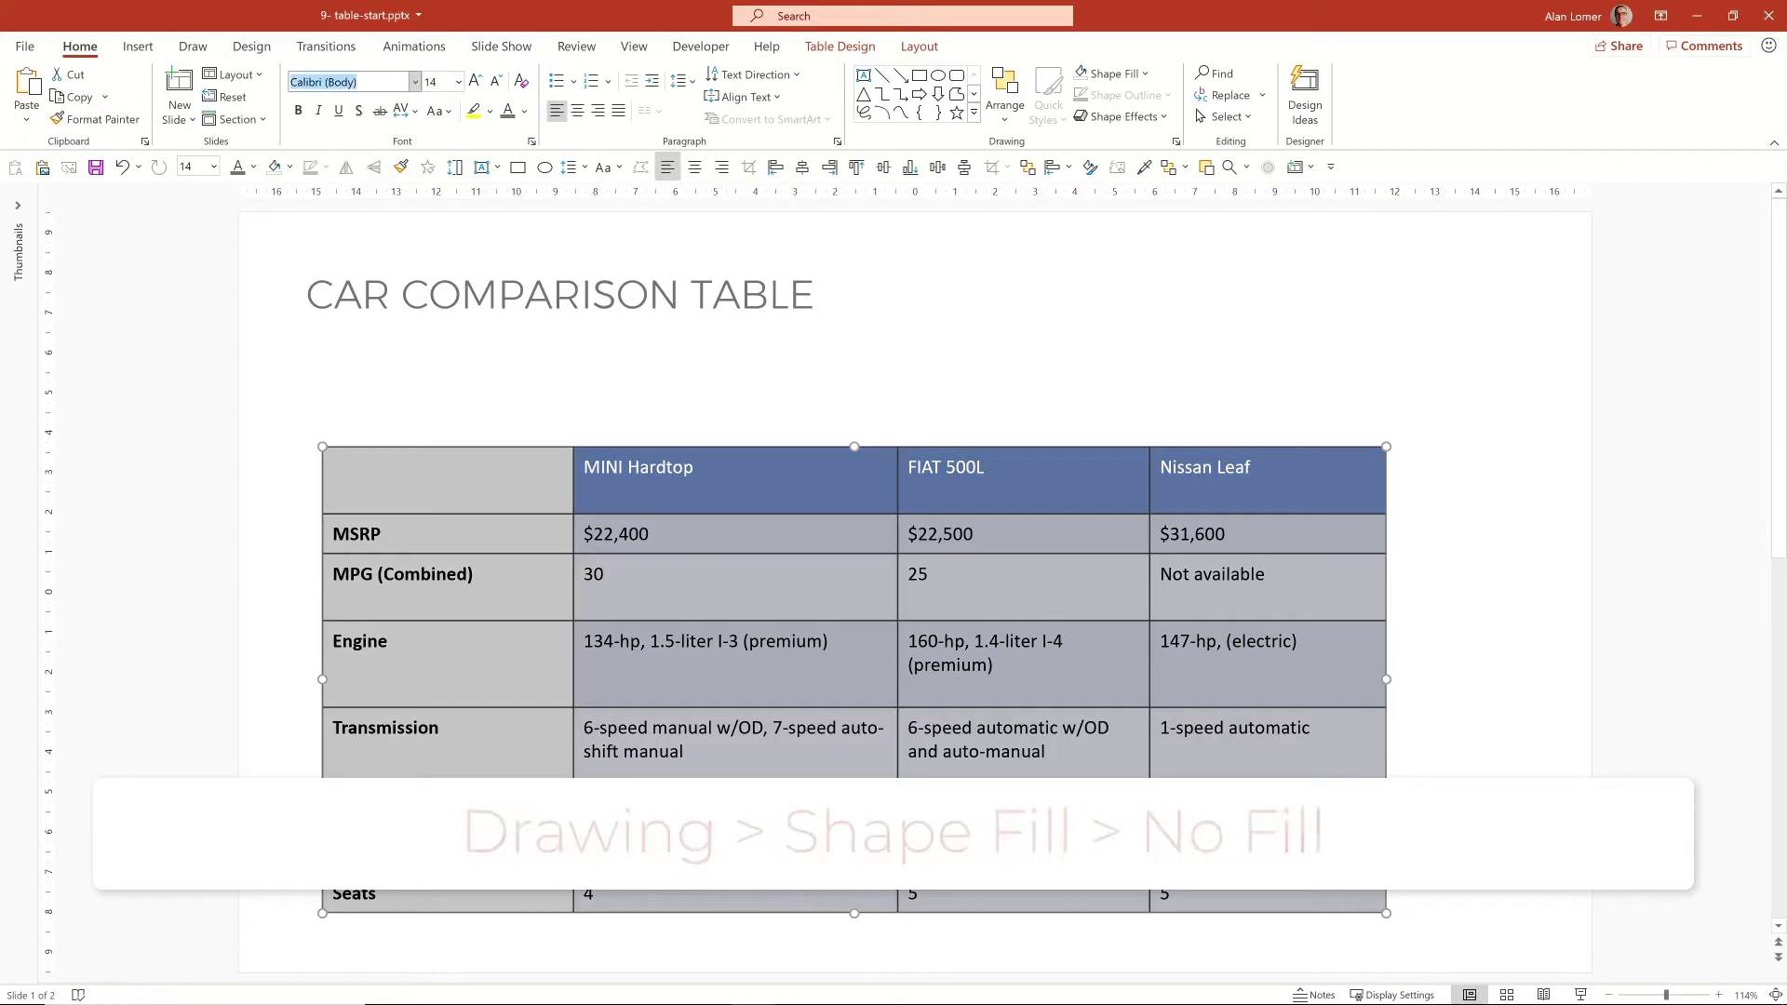
text(Montserrat Light)
key(Return)
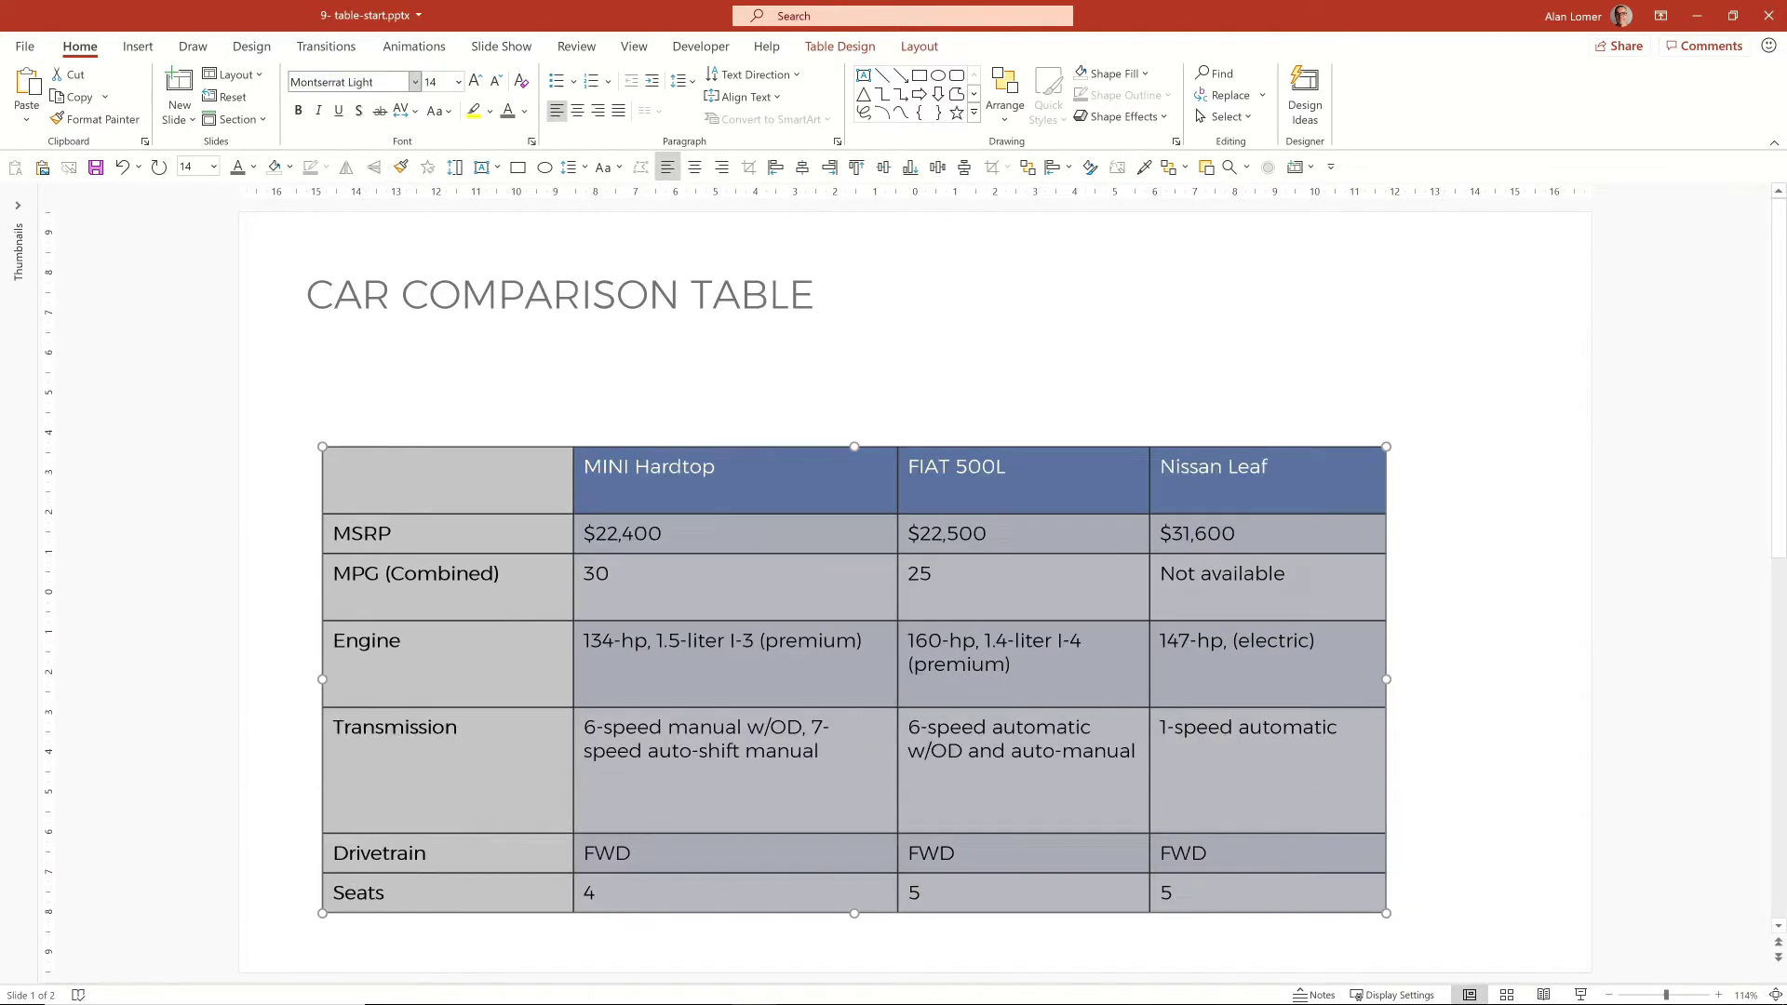
key(BackSpace)
key(Return)
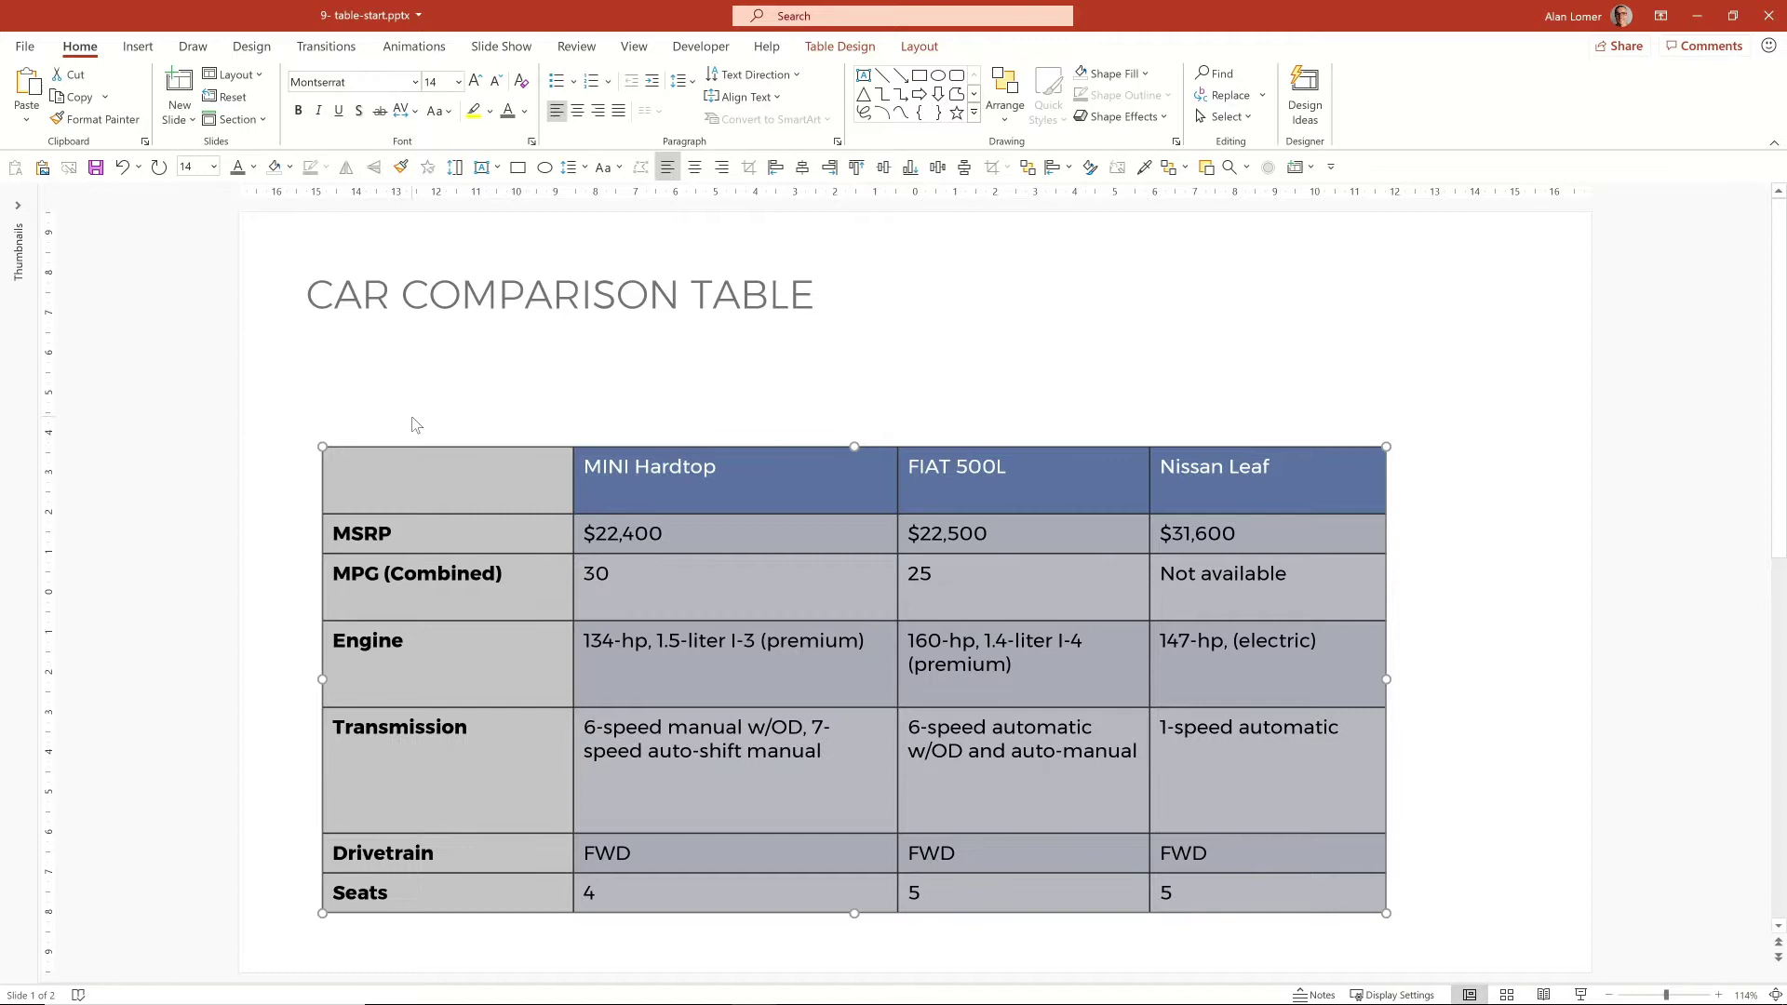
drag(389, 468, 410, 892)
click(507, 111)
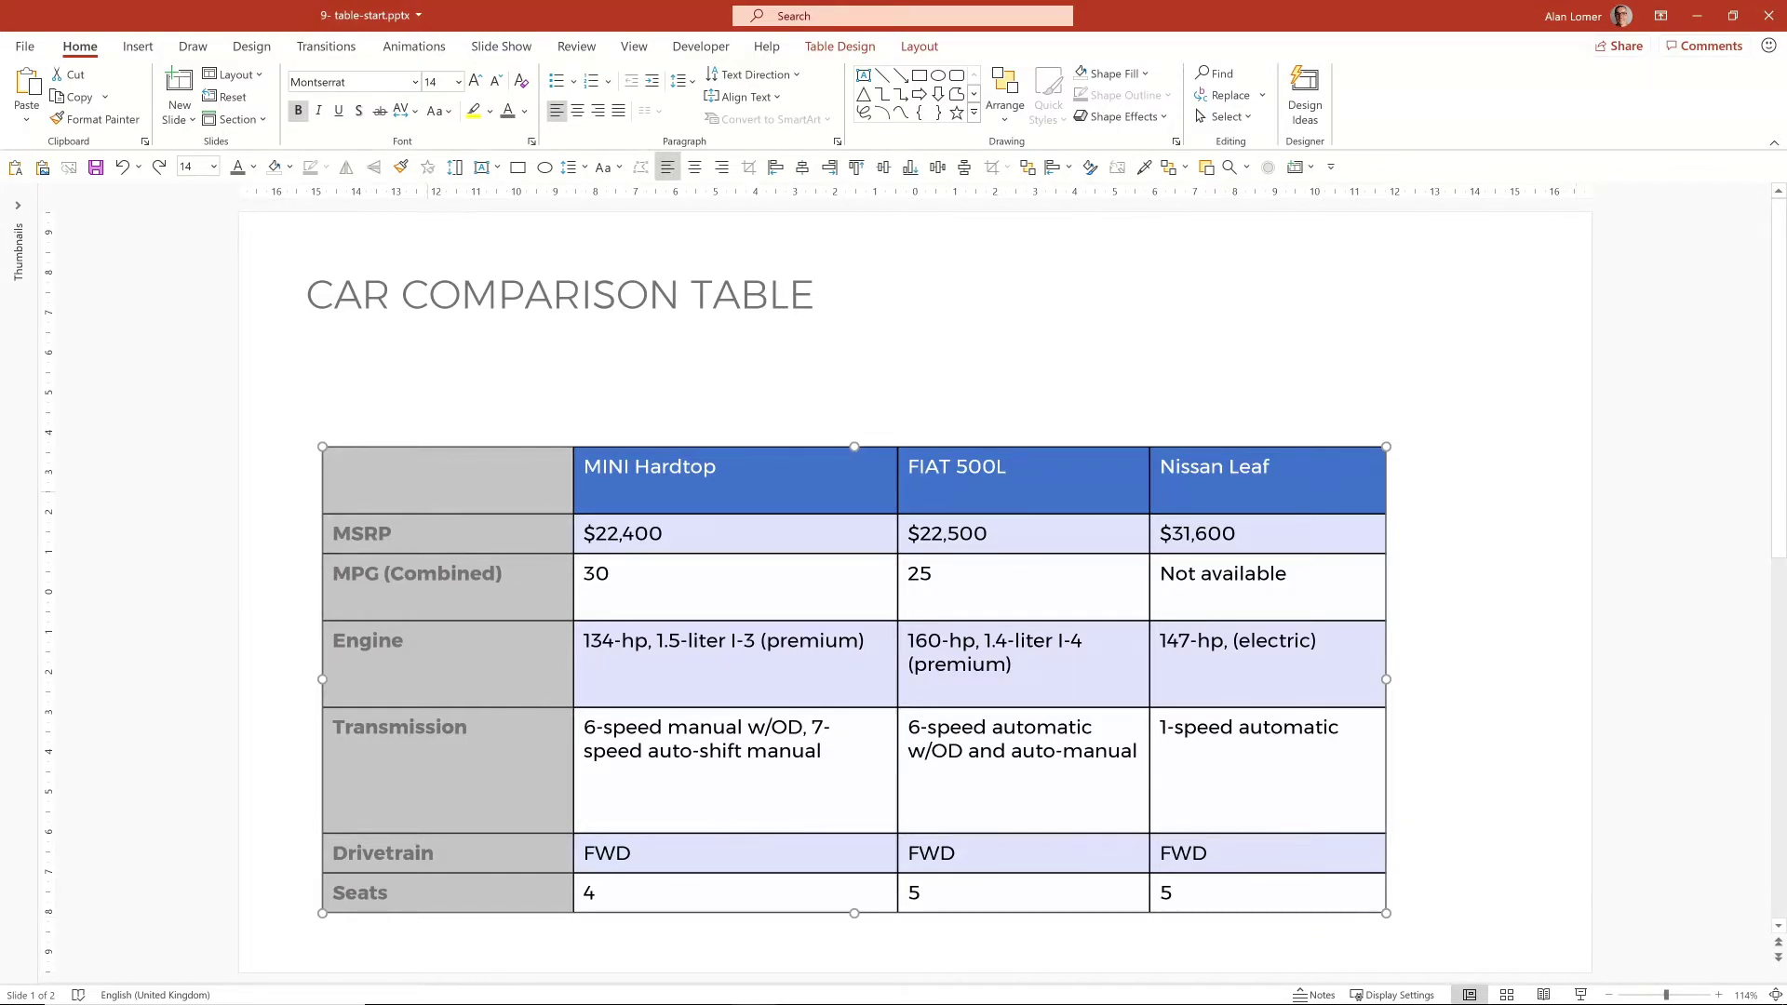
Step: Remove all borders from the entire table
drag(415, 475, 1285, 889)
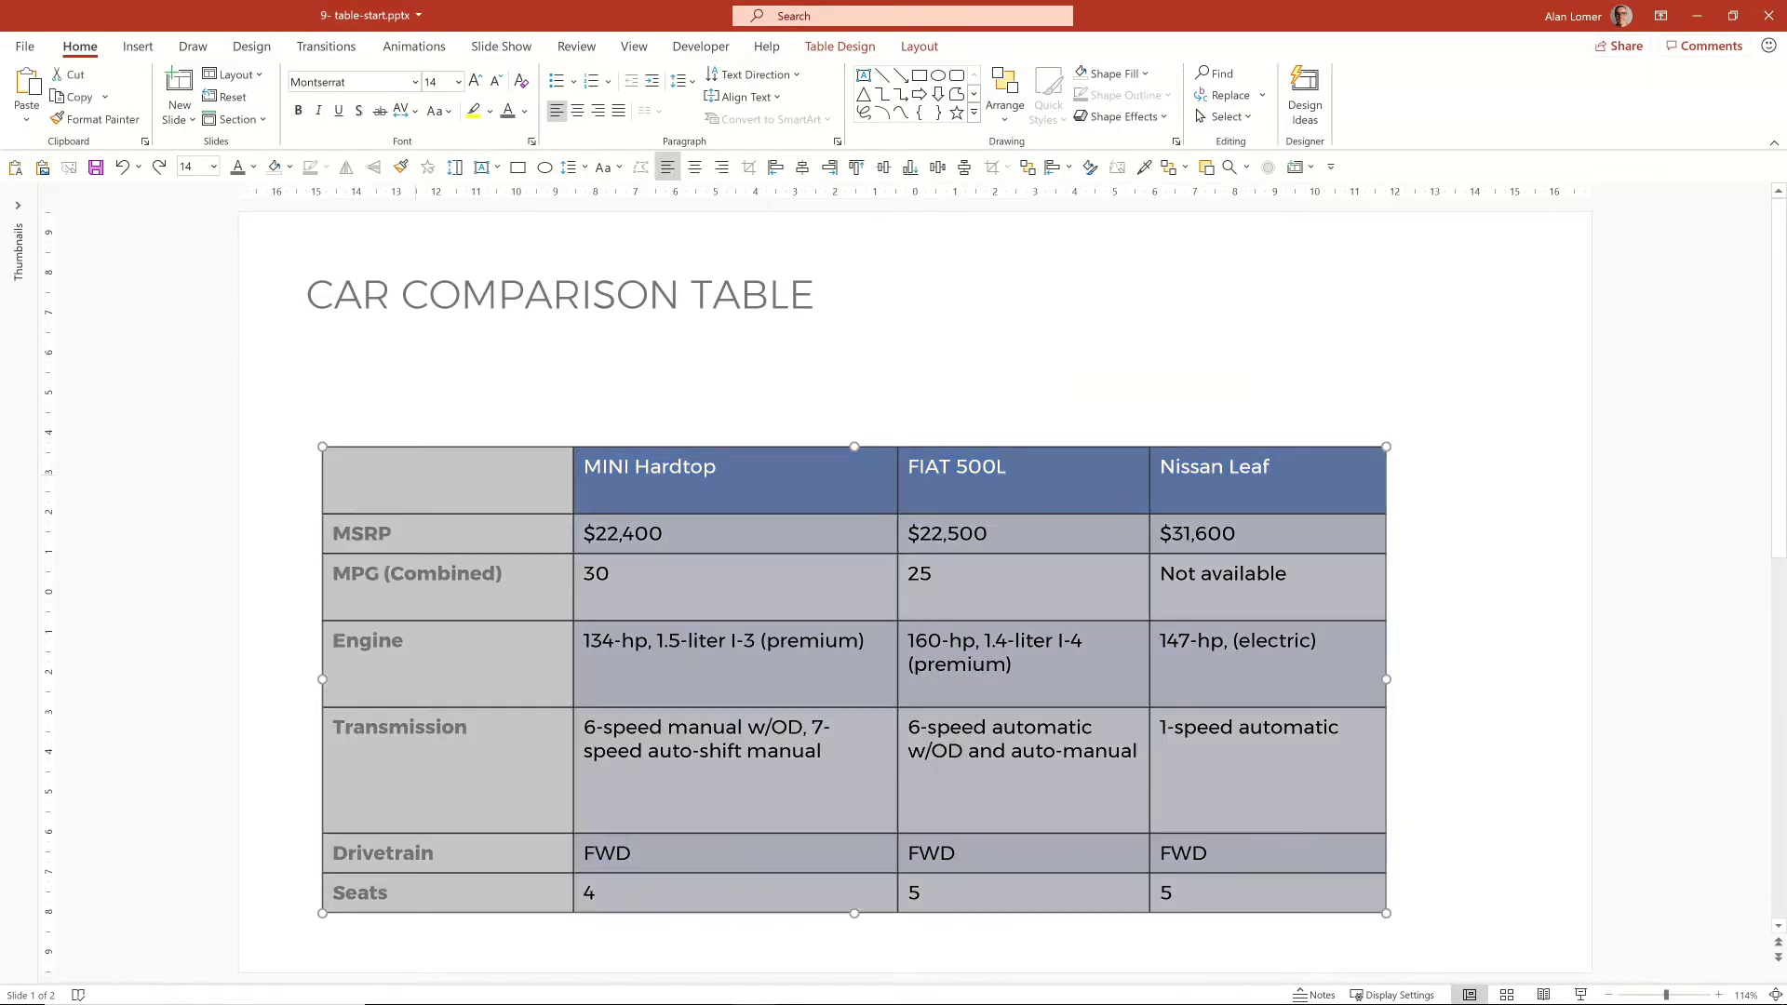
click(835, 48)
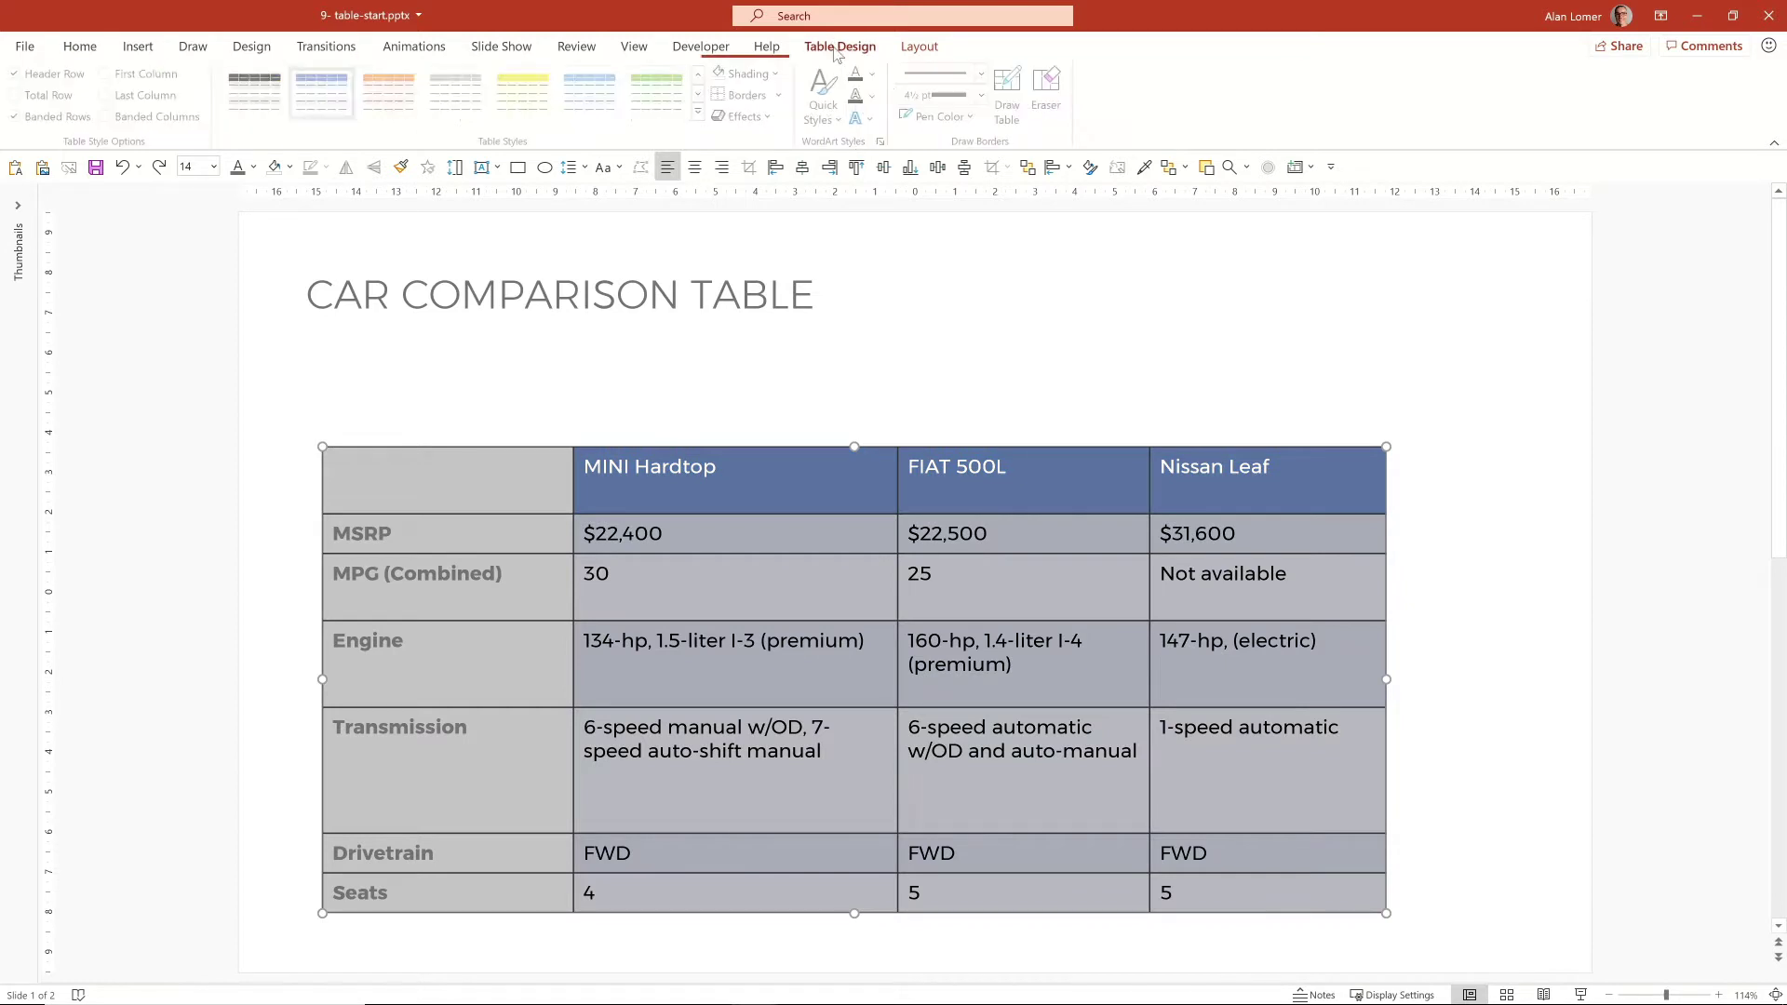
click(780, 95)
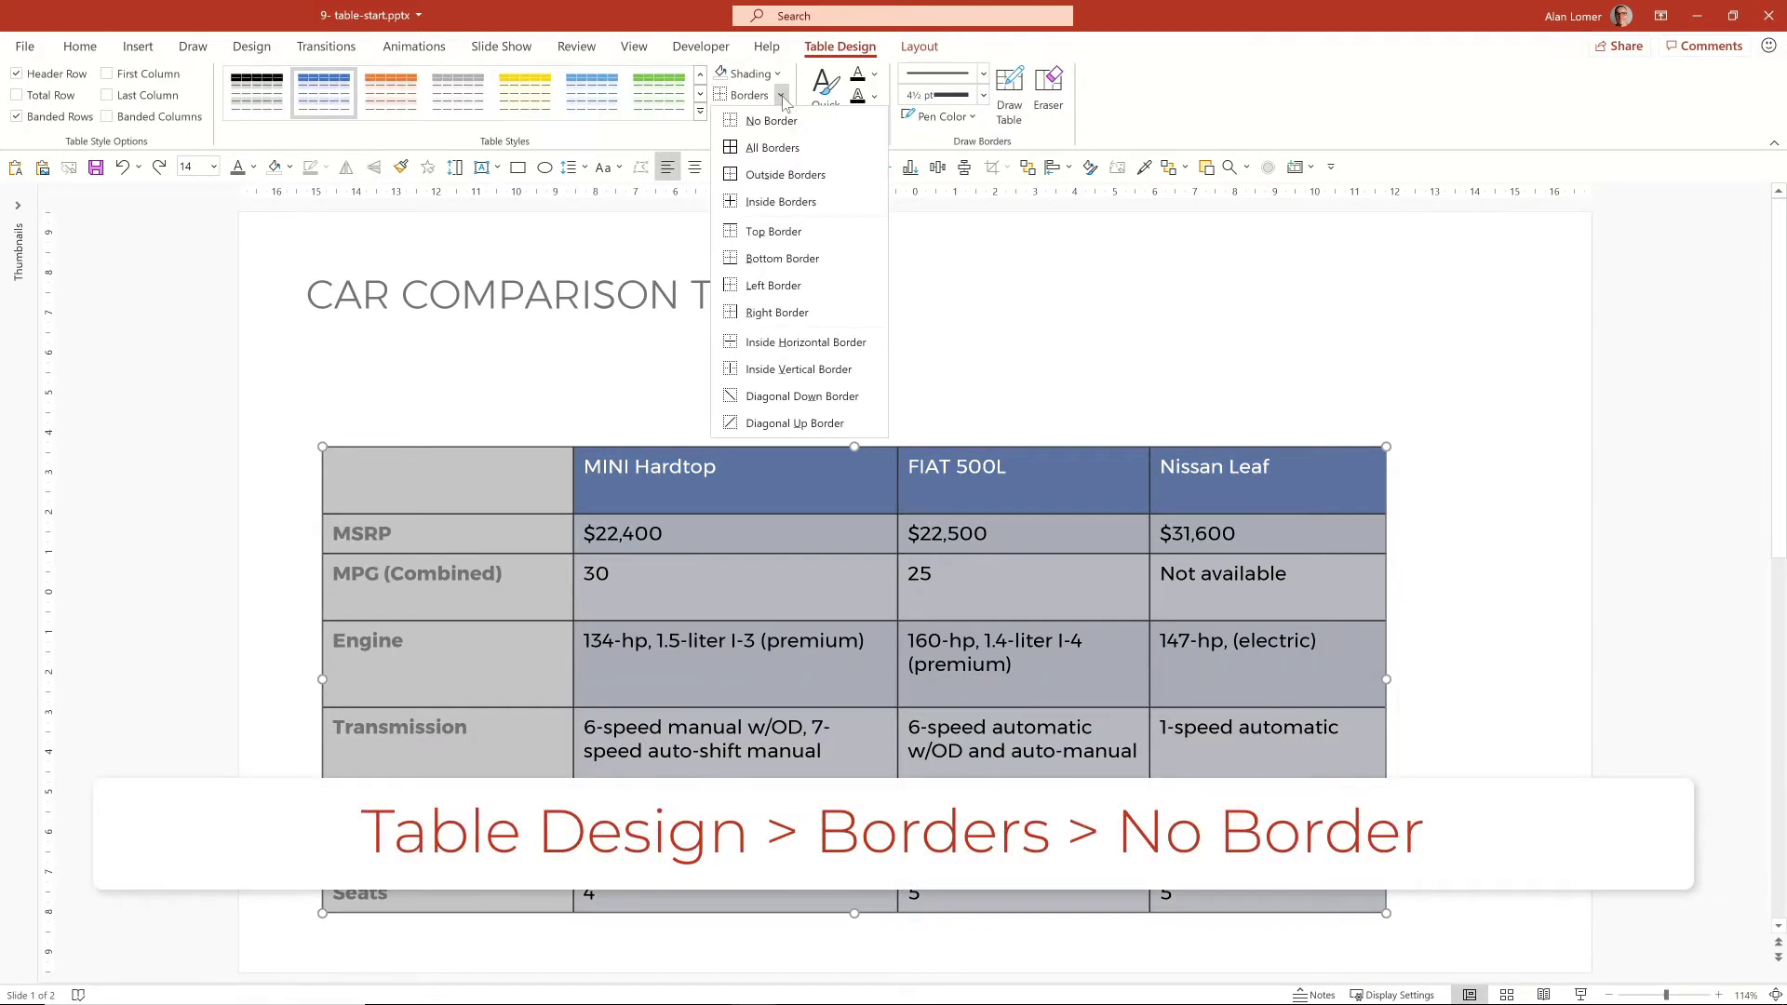
click(773, 120)
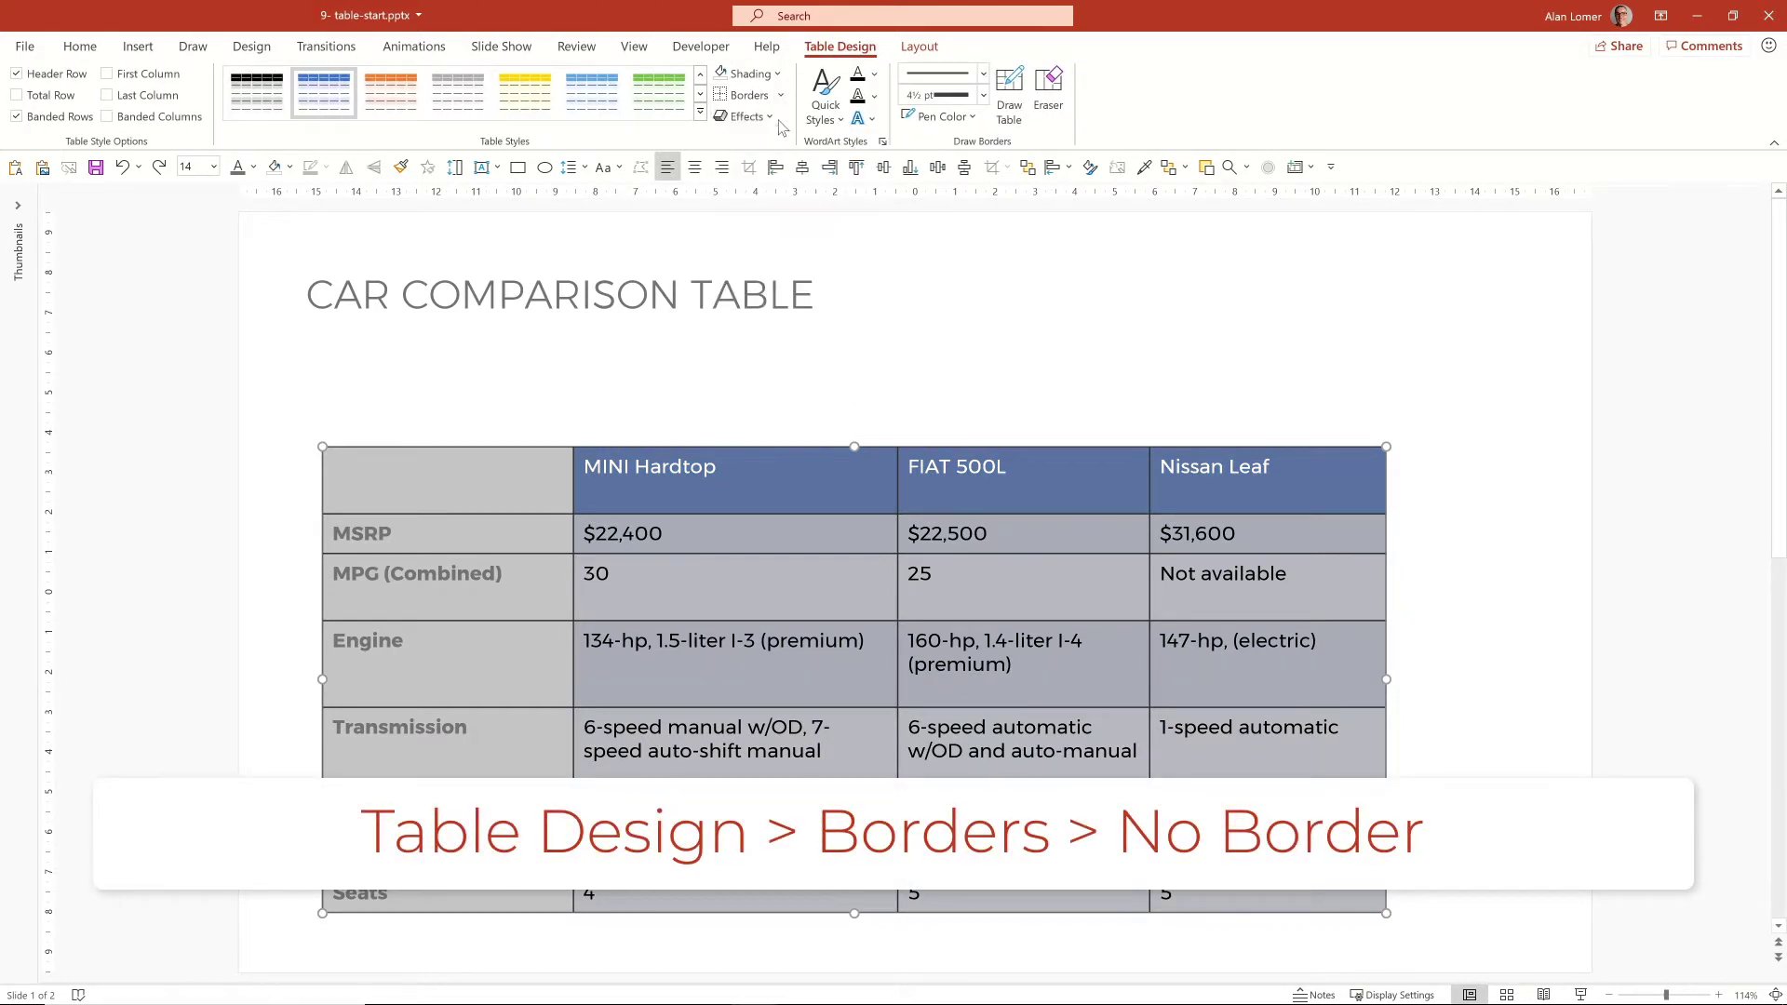
click(804, 365)
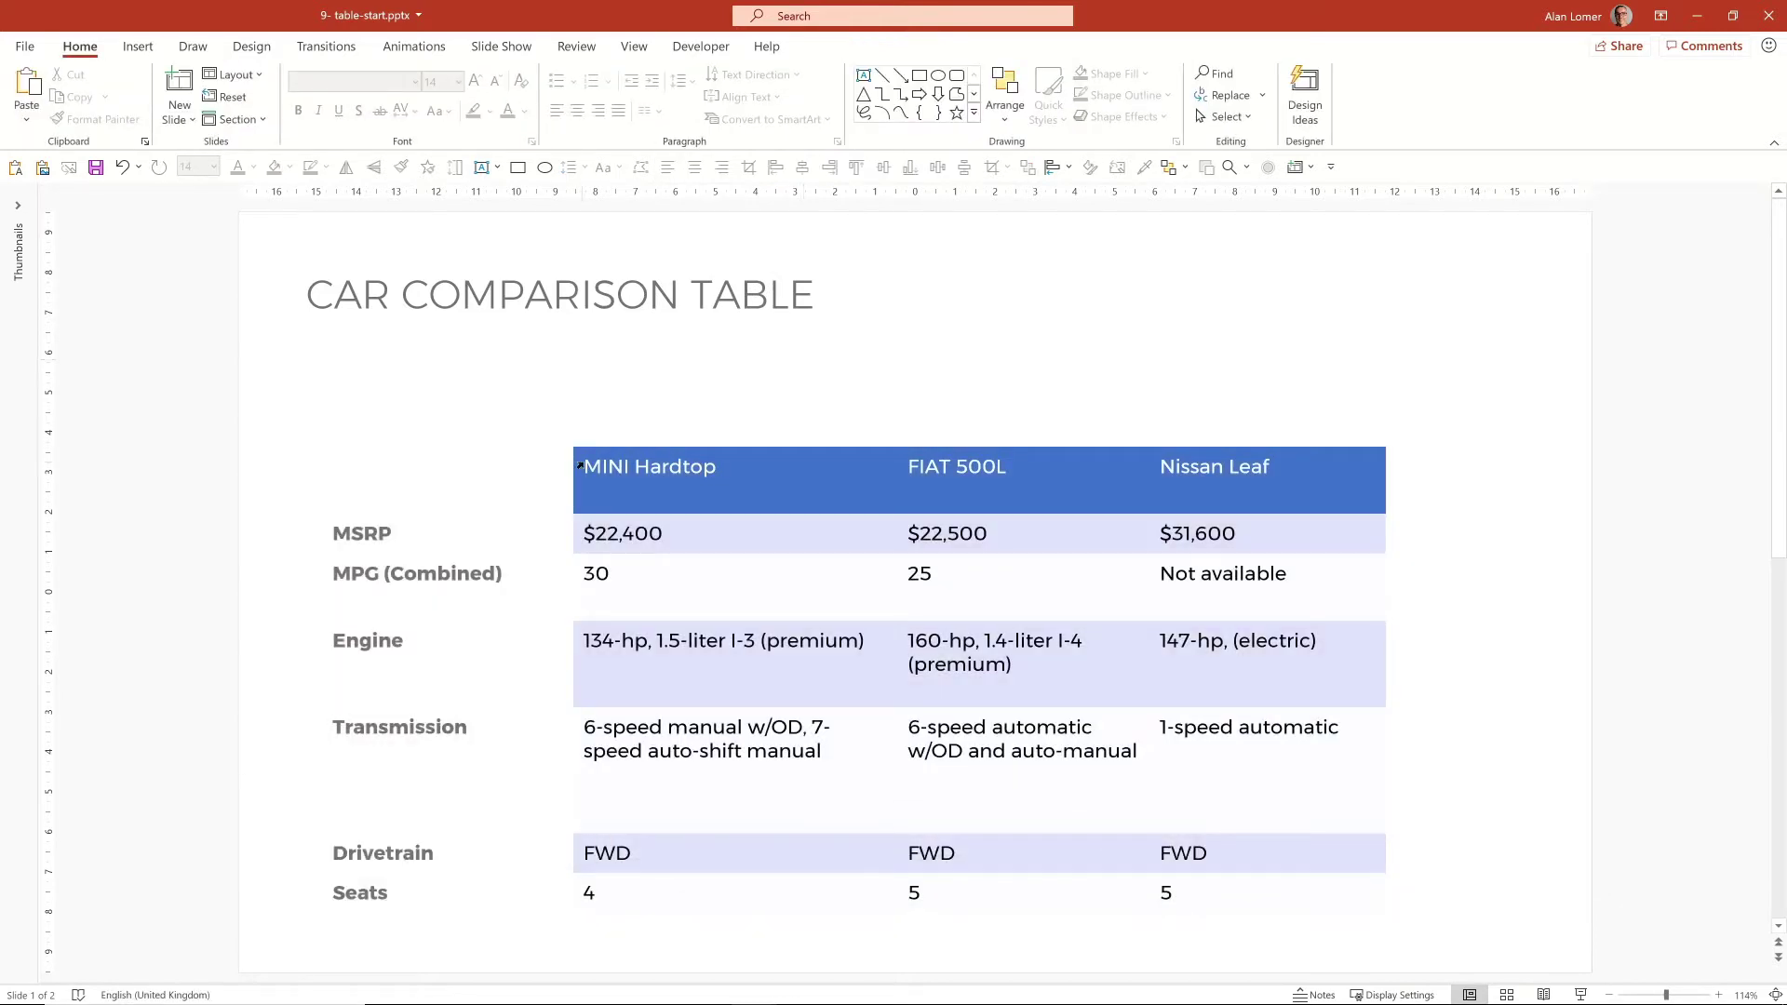
Step: Fill the three car columns with the recently used gray and change their text to white
drag(587, 462, 1214, 892)
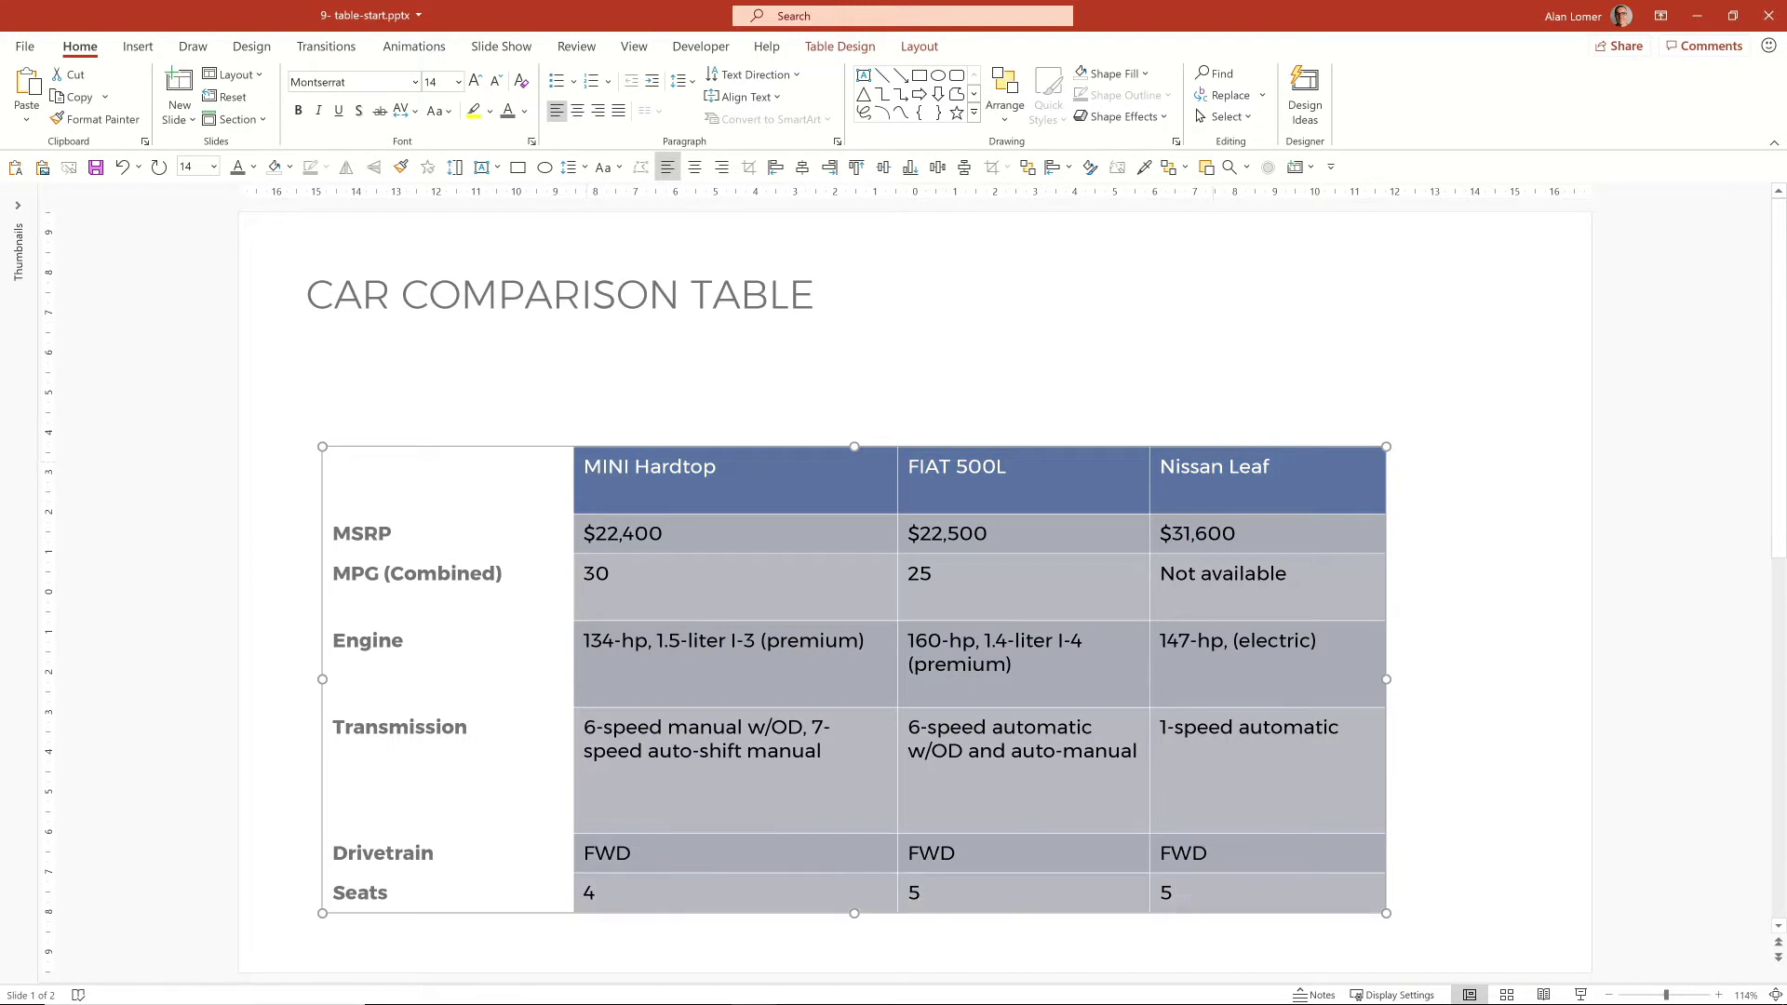
click(1129, 78)
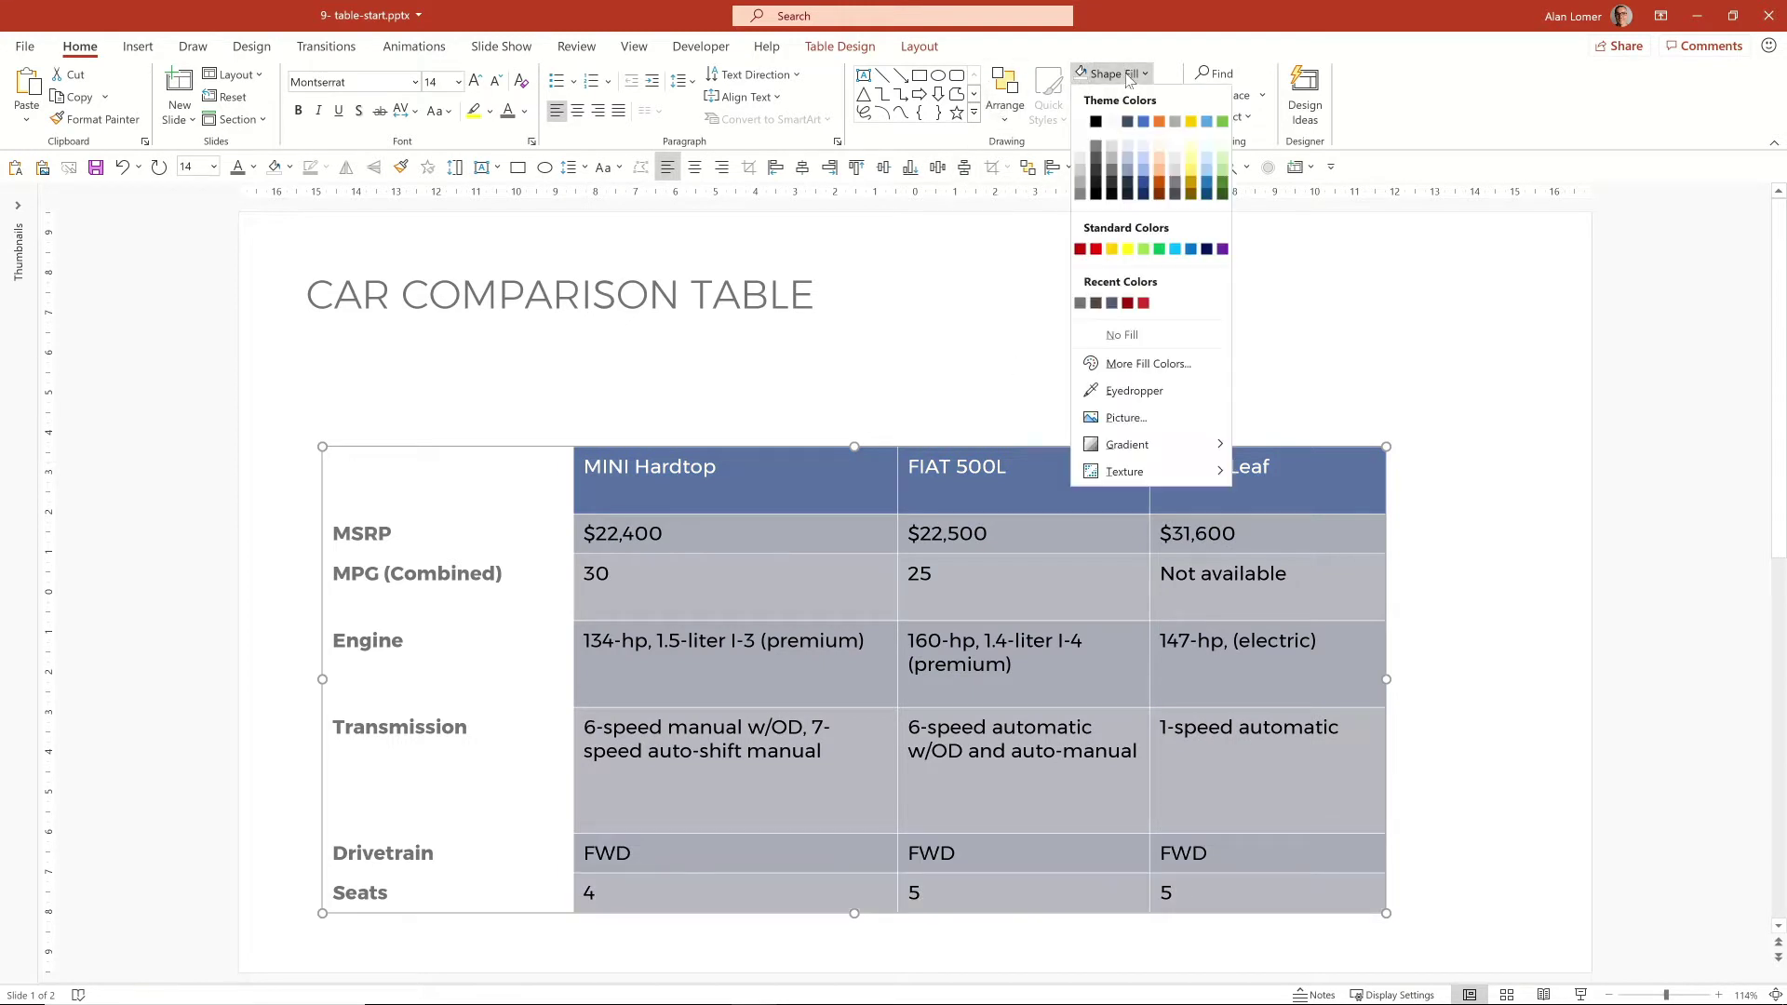
click(1081, 303)
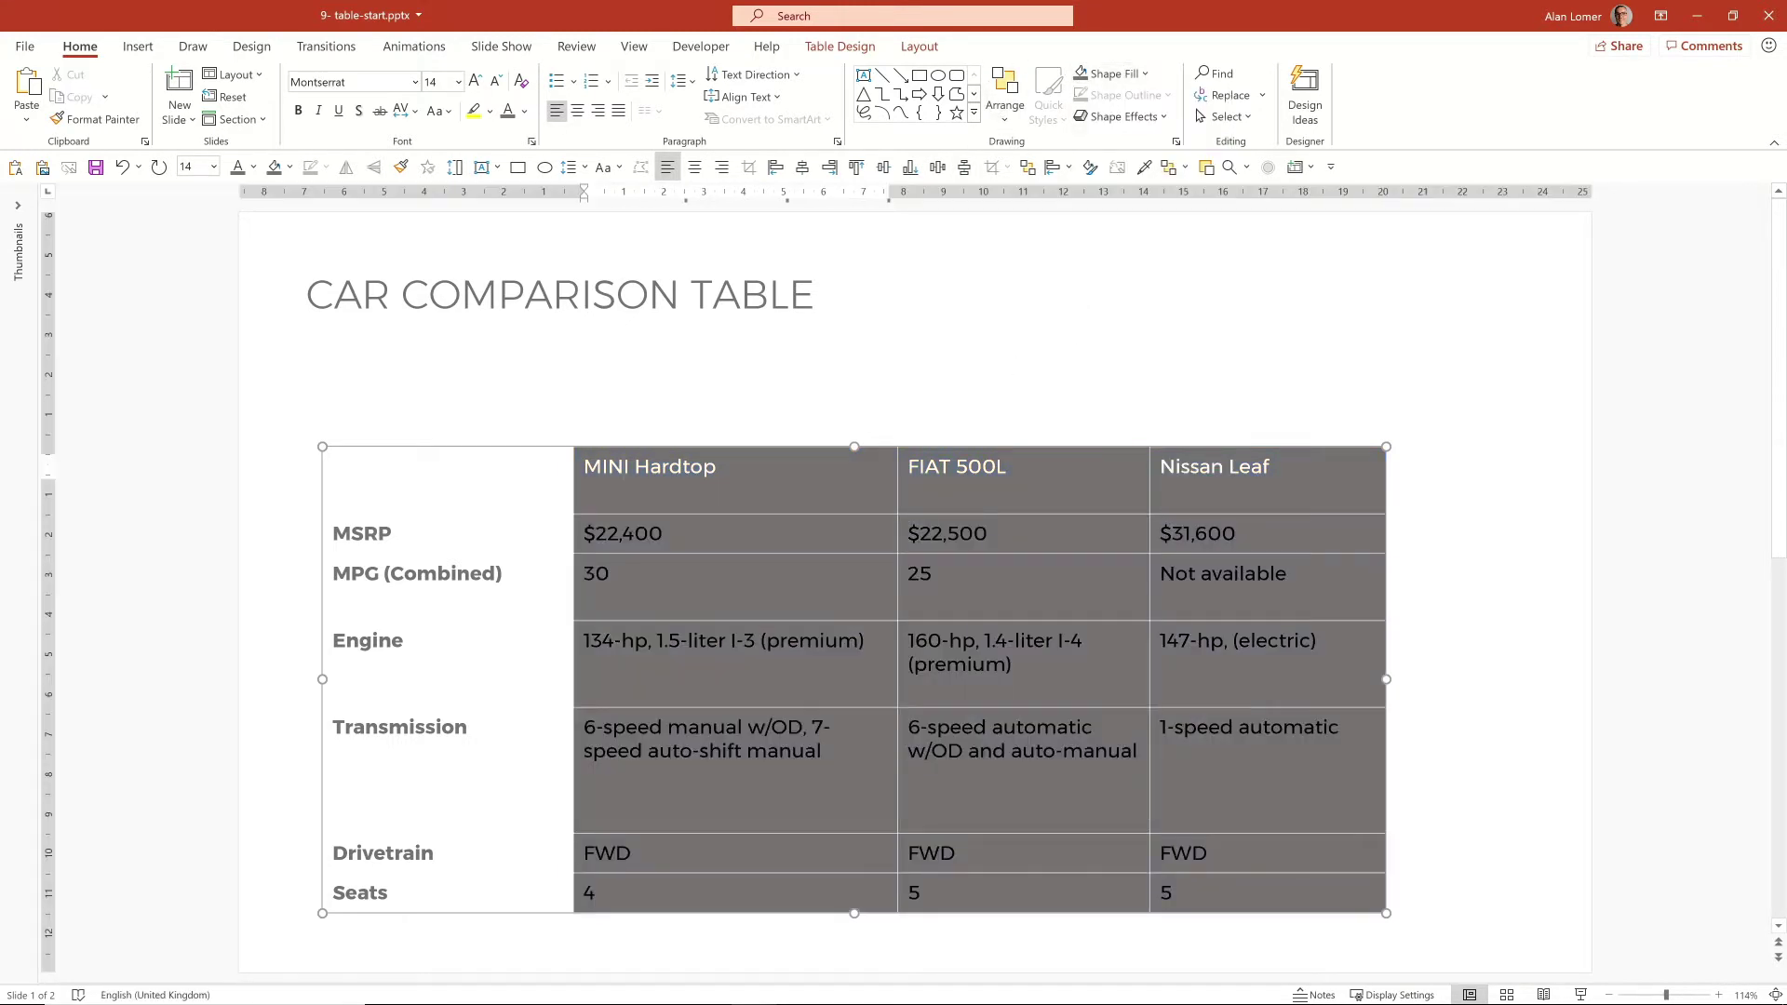
key(Escape)
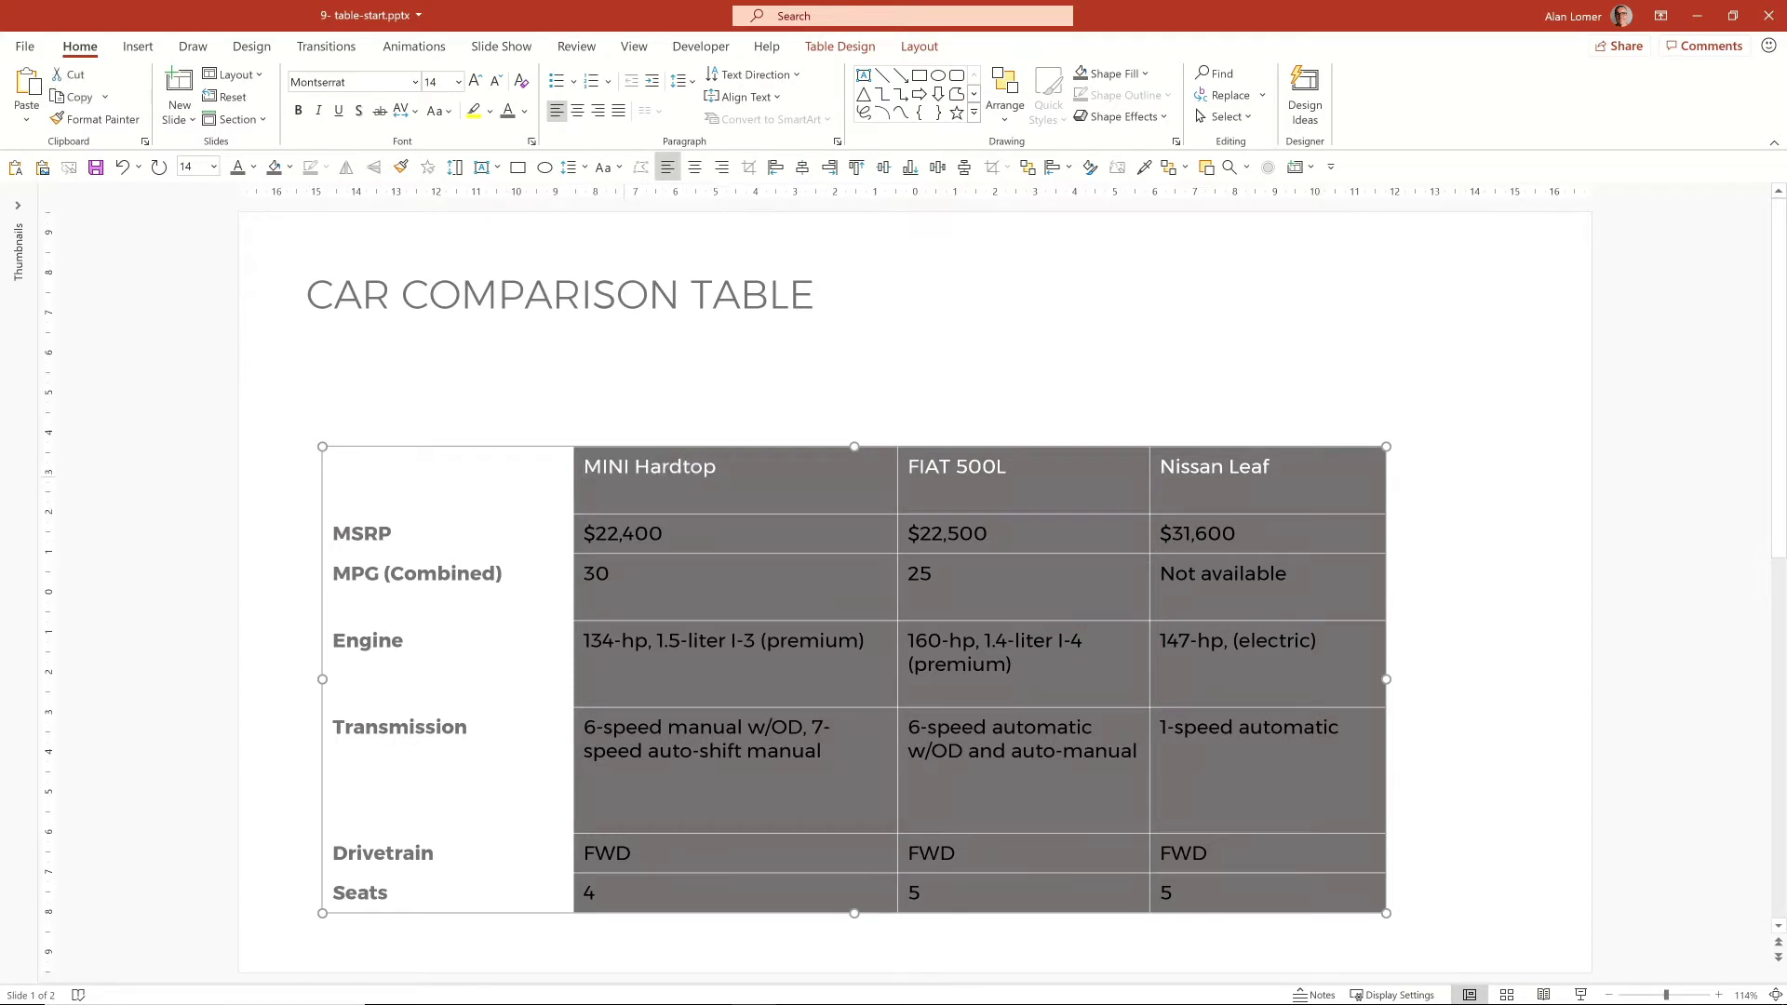
click(649, 367)
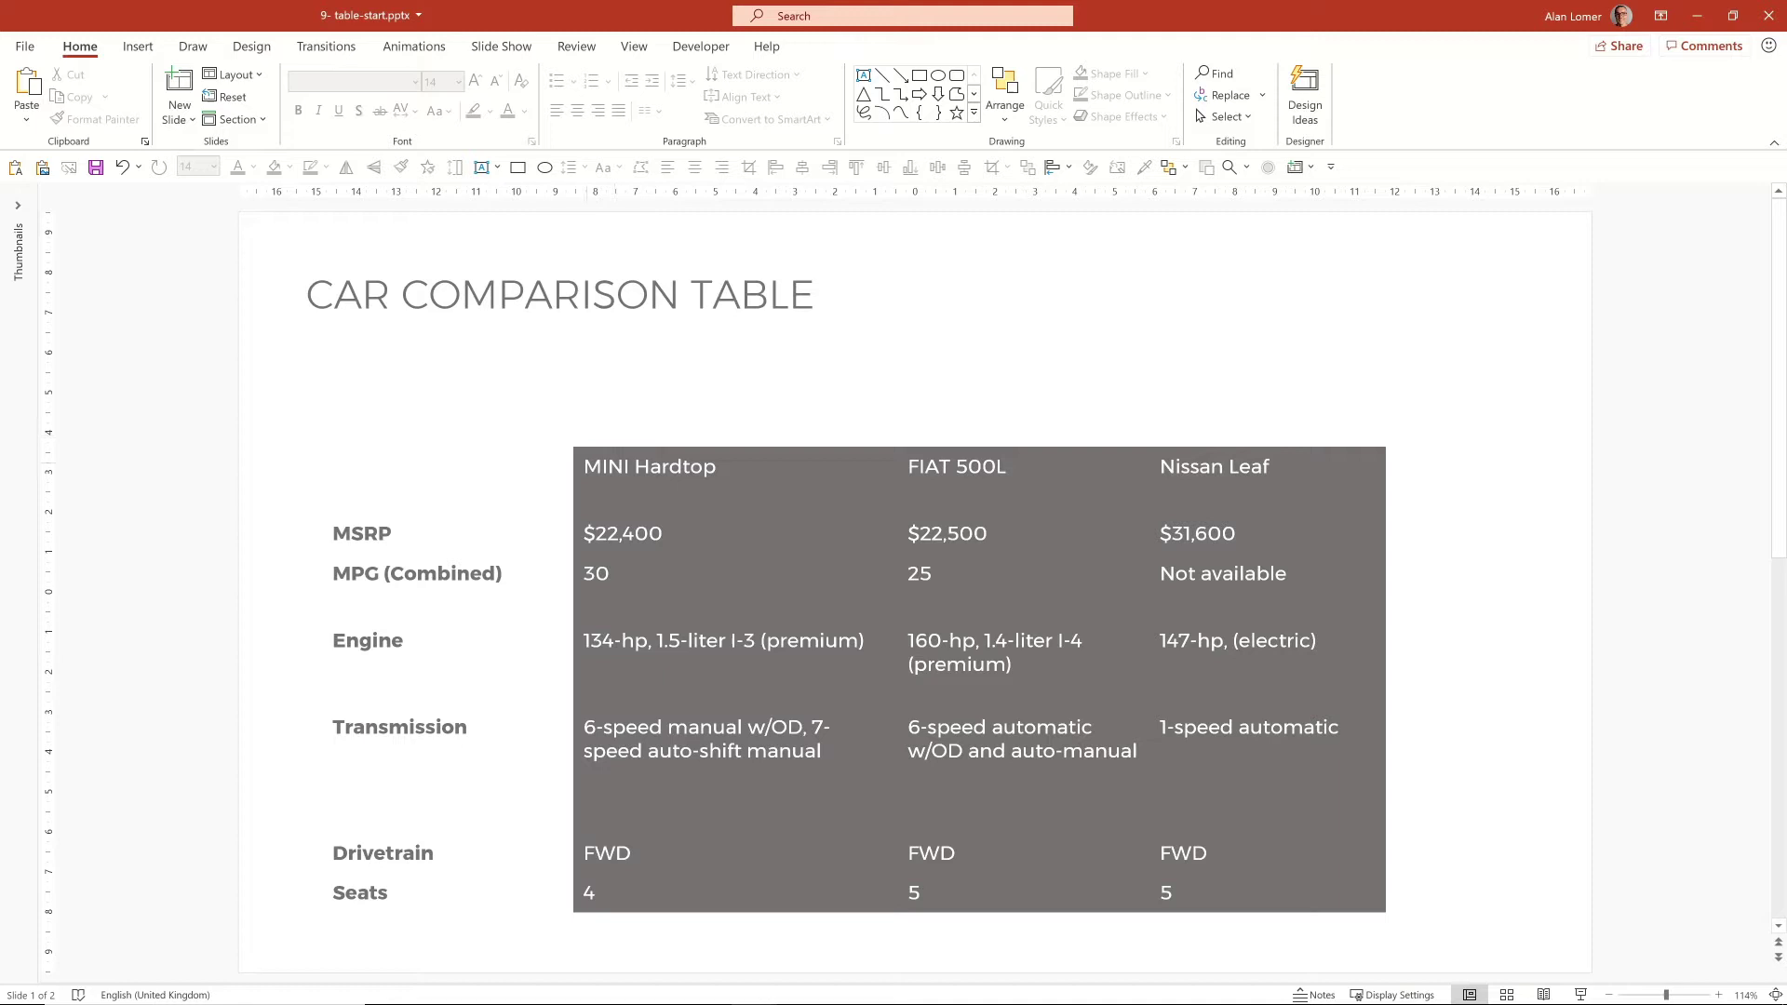
Step: Apply white 1 pt borders to all cells of the three car columns
click(587, 462)
key(Escape)
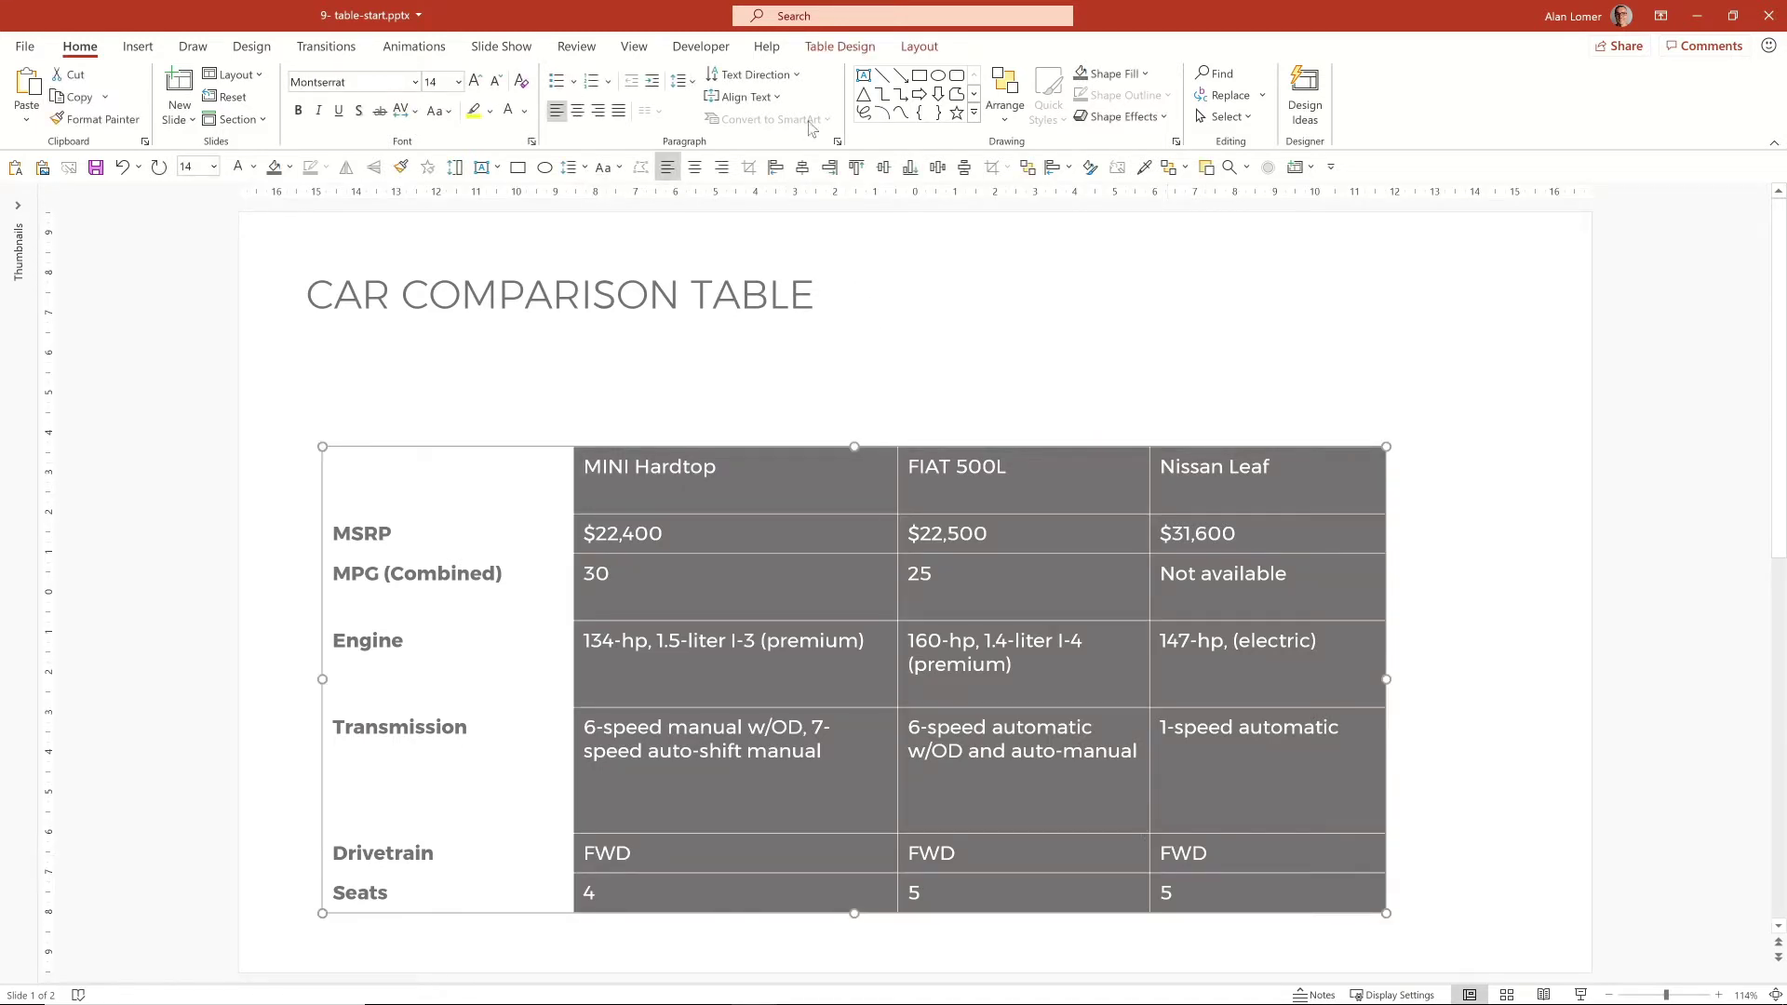
click(847, 48)
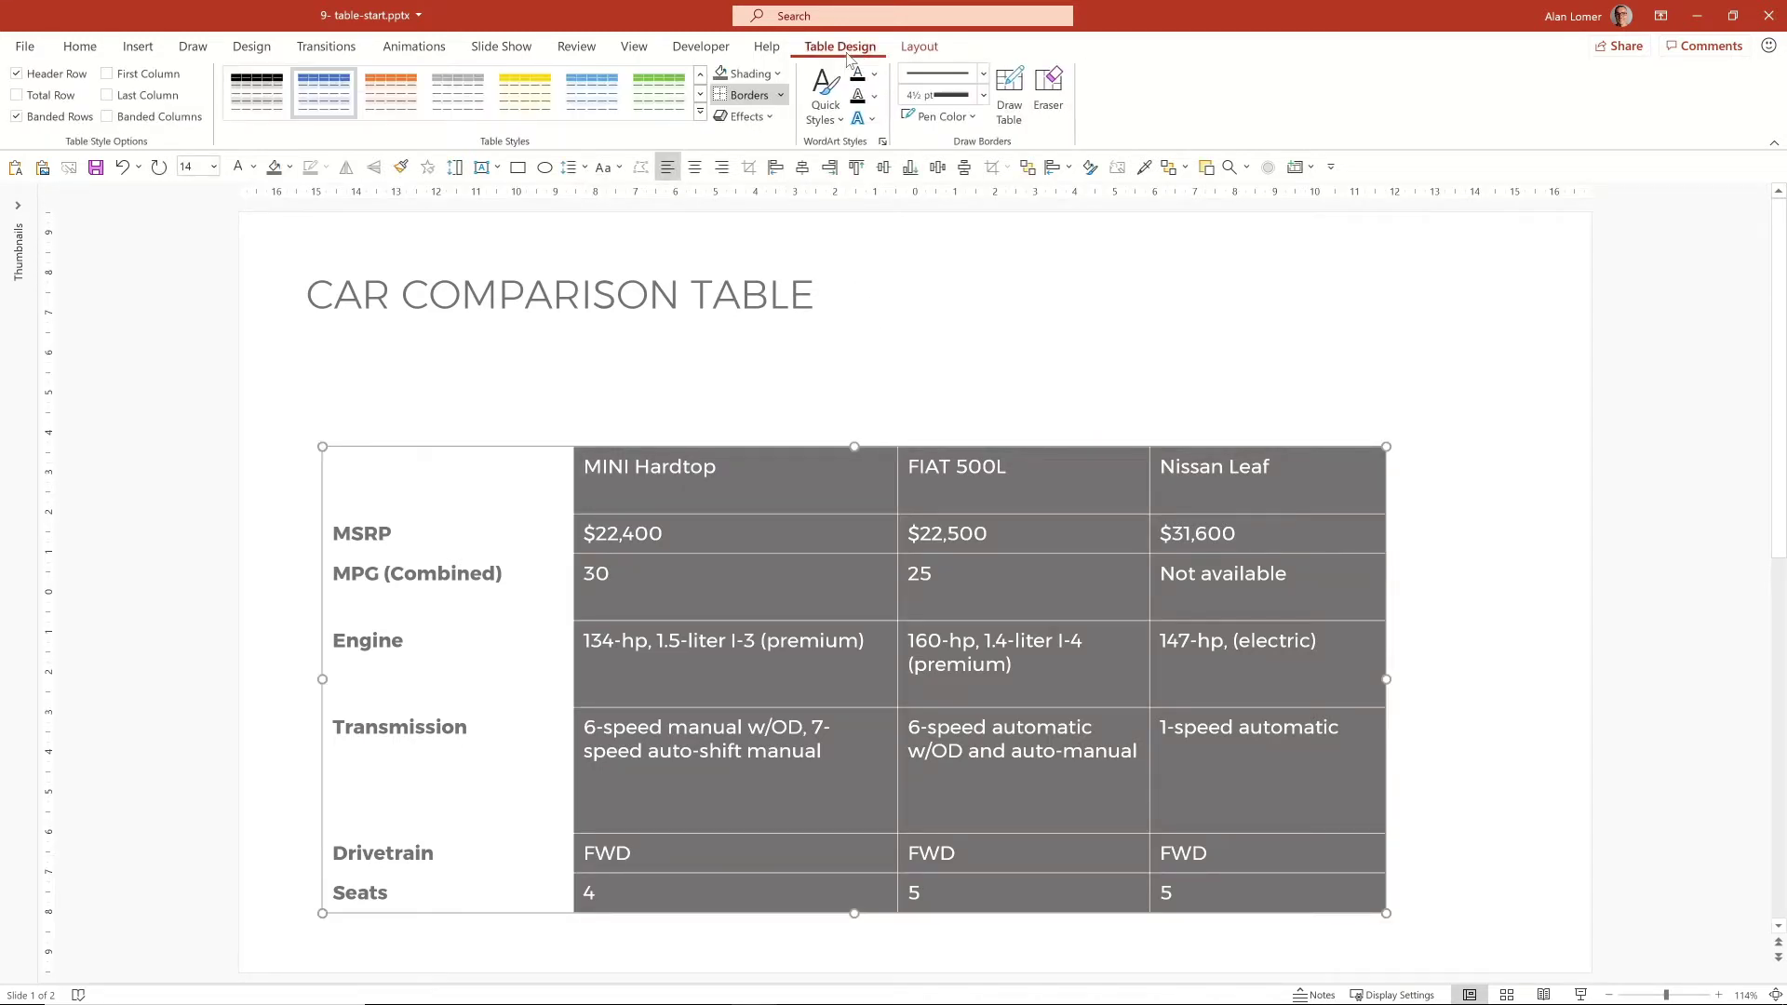
click(936, 118)
click(910, 164)
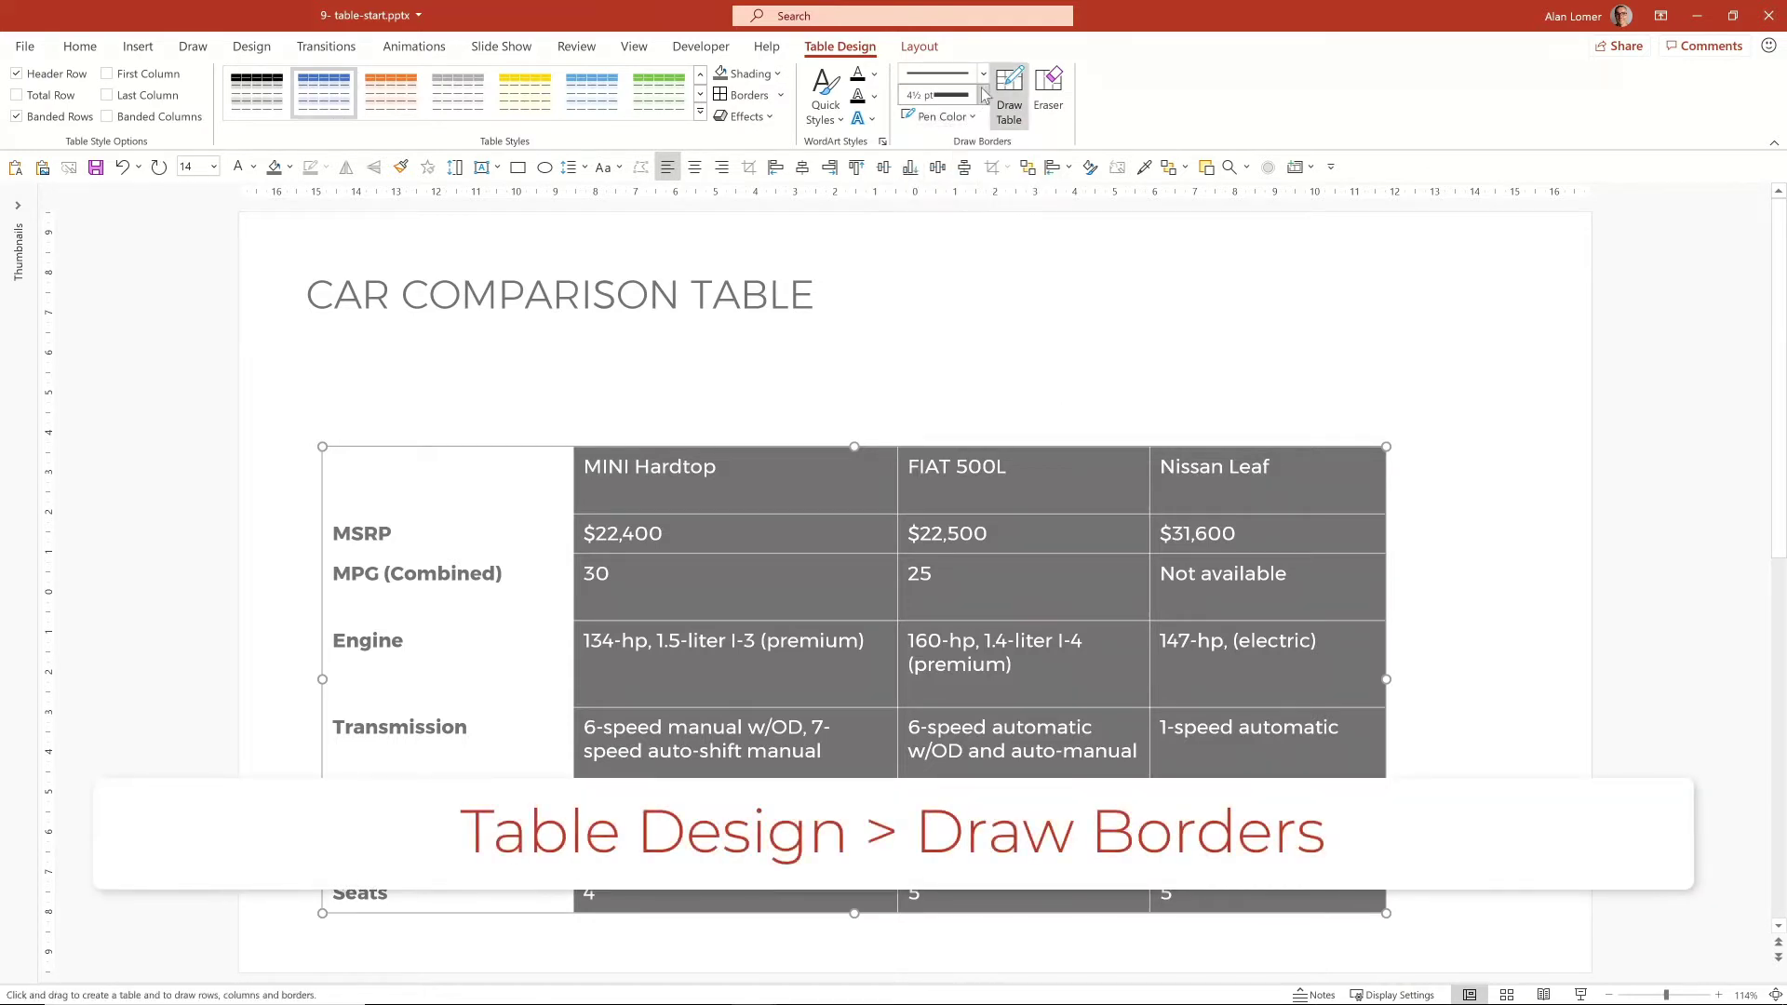
click(984, 94)
click(968, 198)
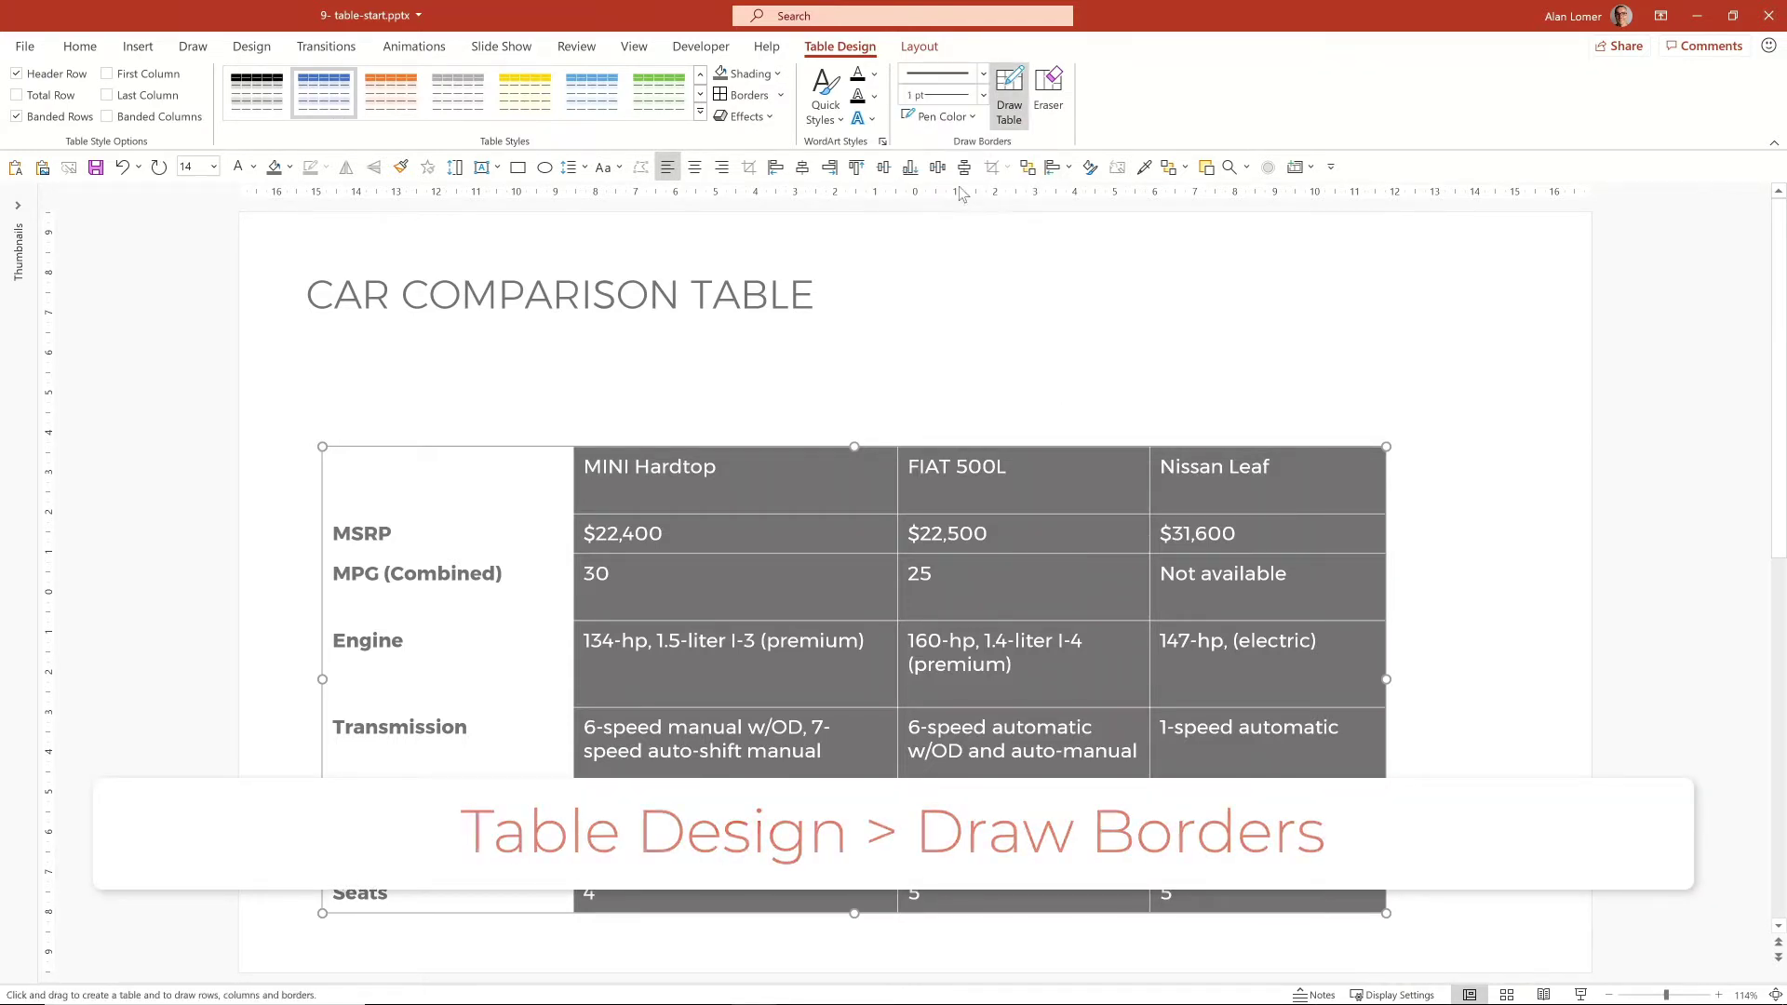
click(781, 95)
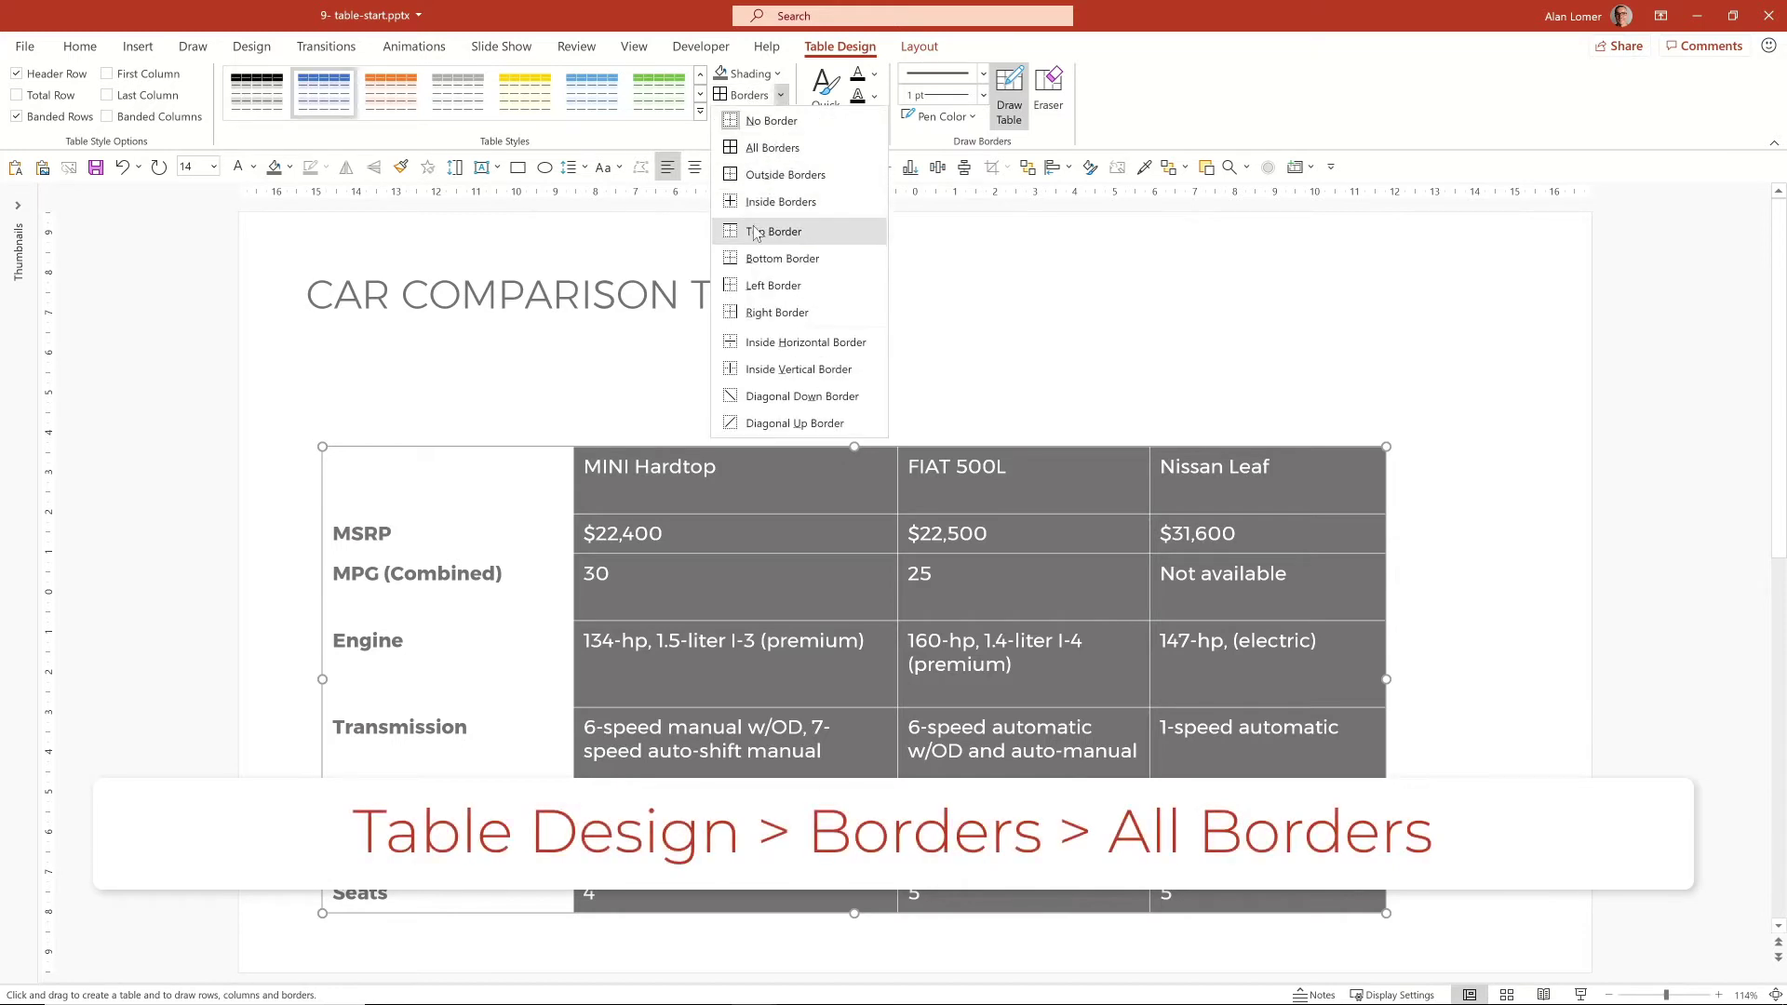
click(773, 147)
click(1036, 330)
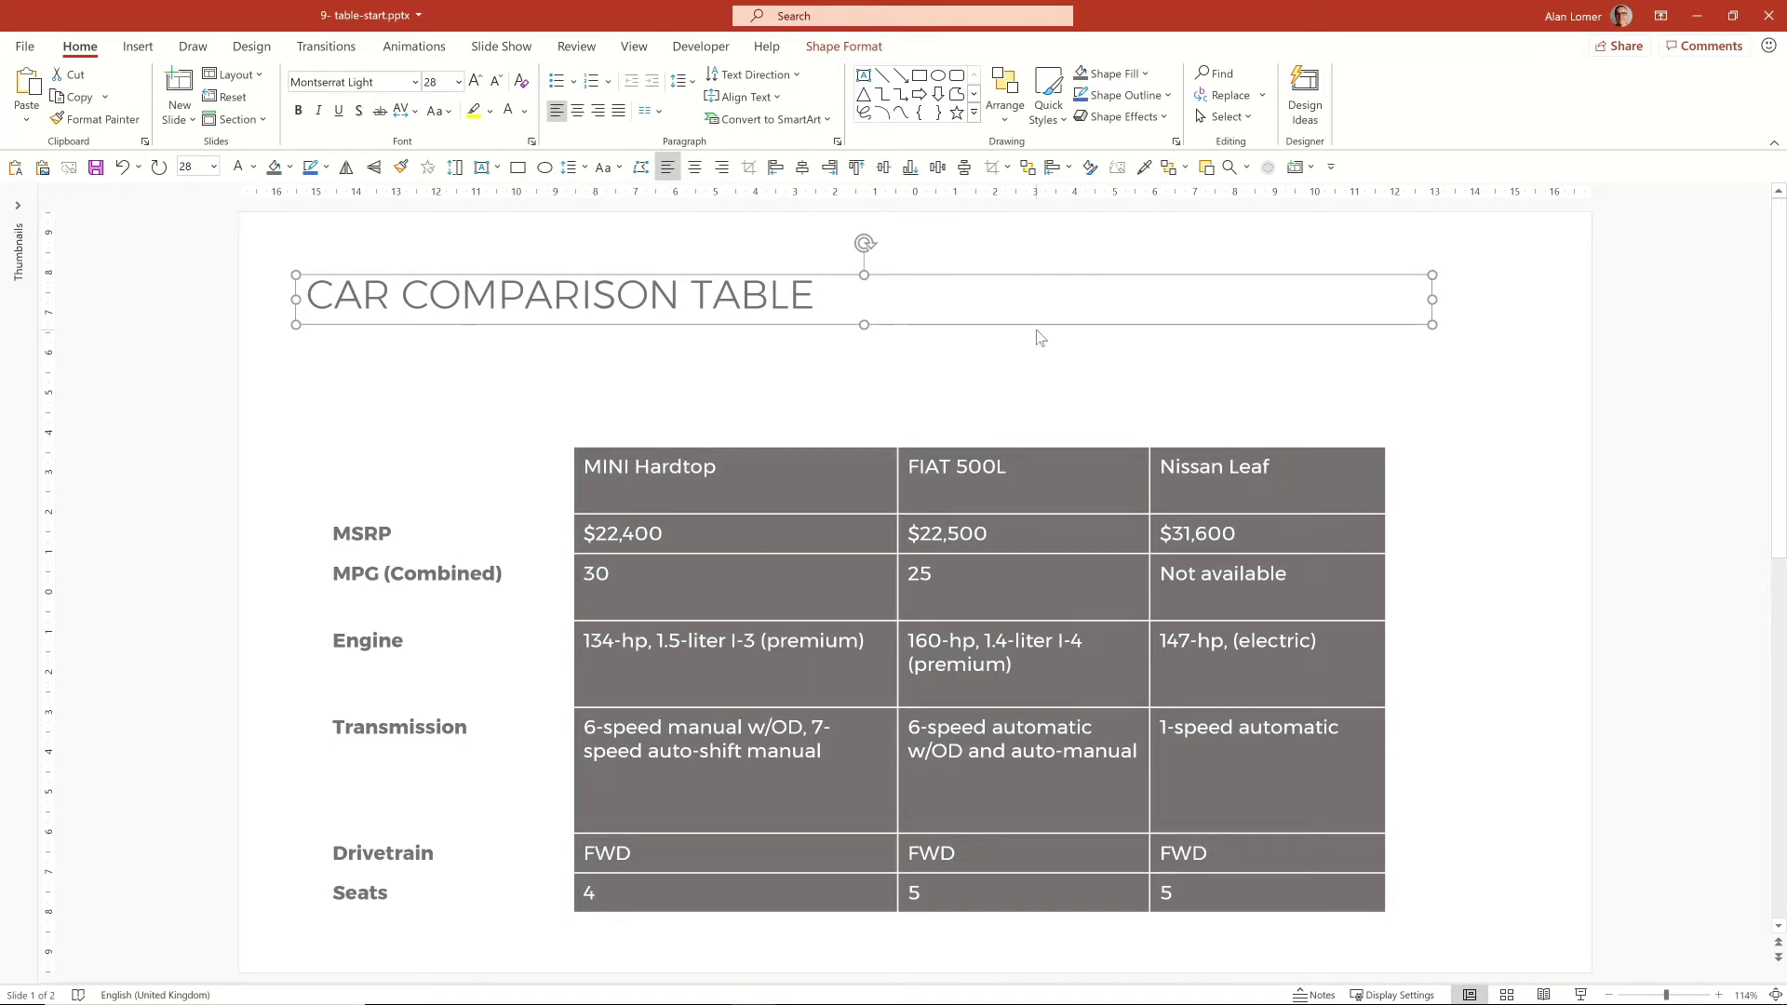
Step: Distribute the MINI Hardtop, FIAT 500L and Nissan Leaf columns to equal widths
click(970, 686)
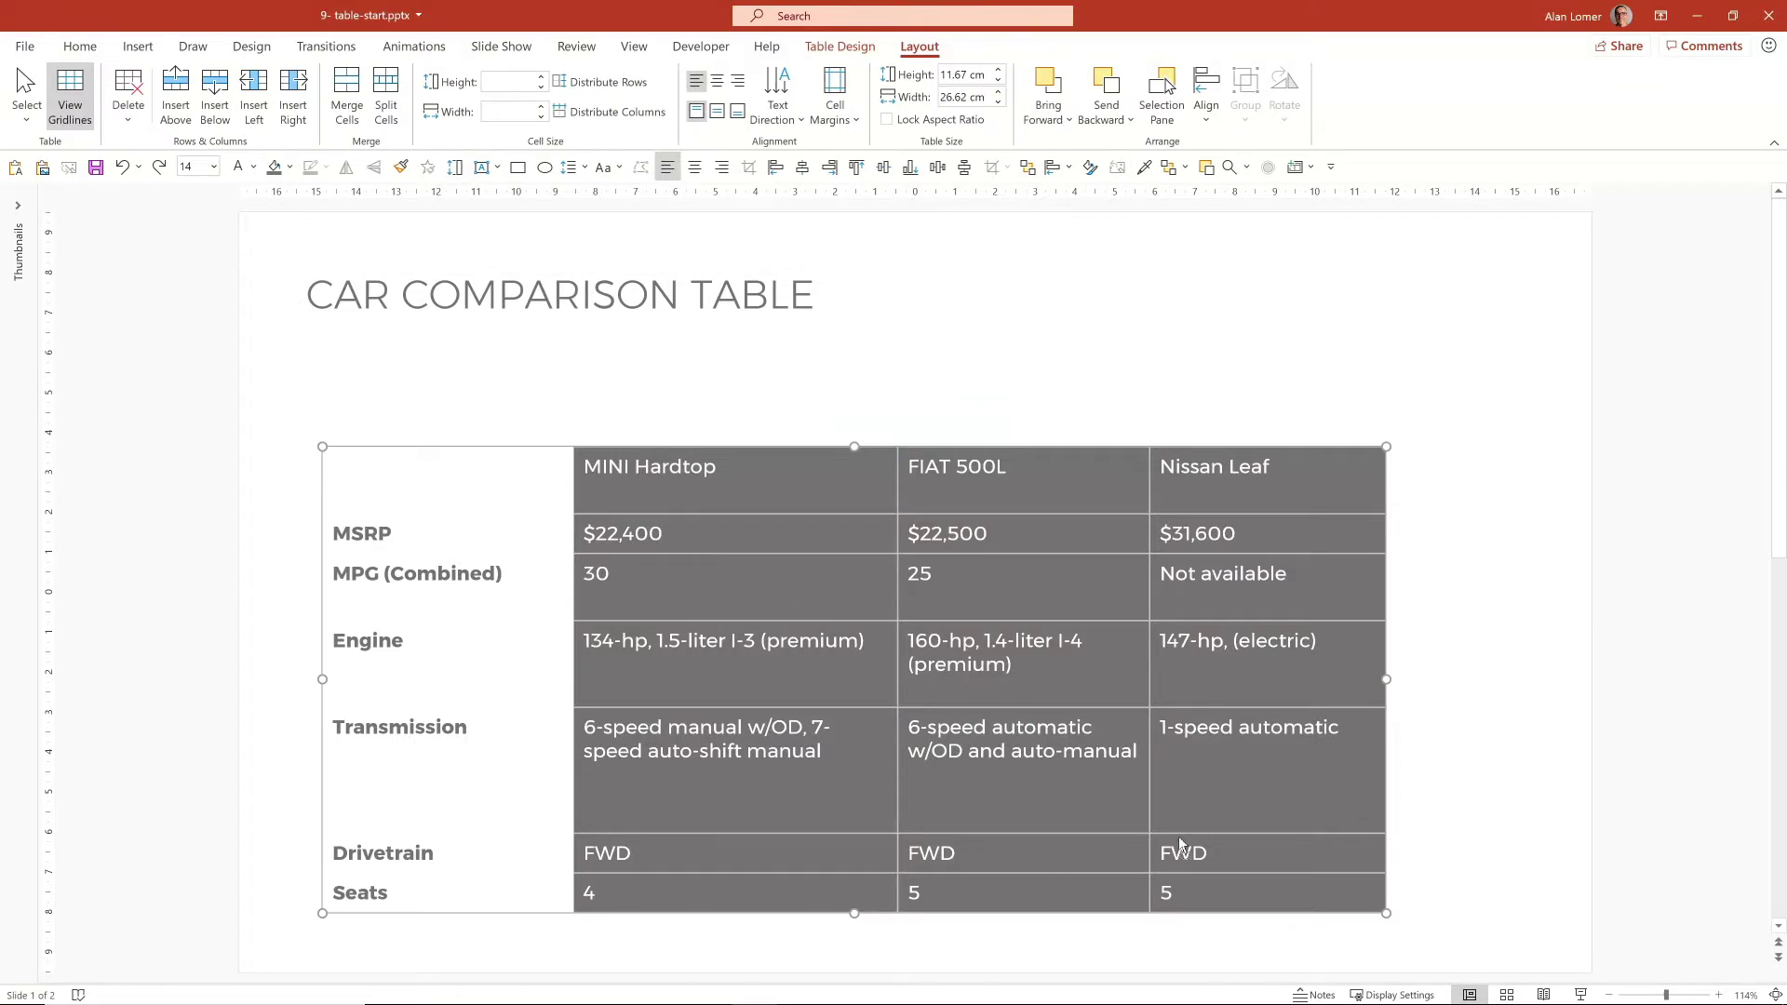
click(1188, 885)
key(Escape)
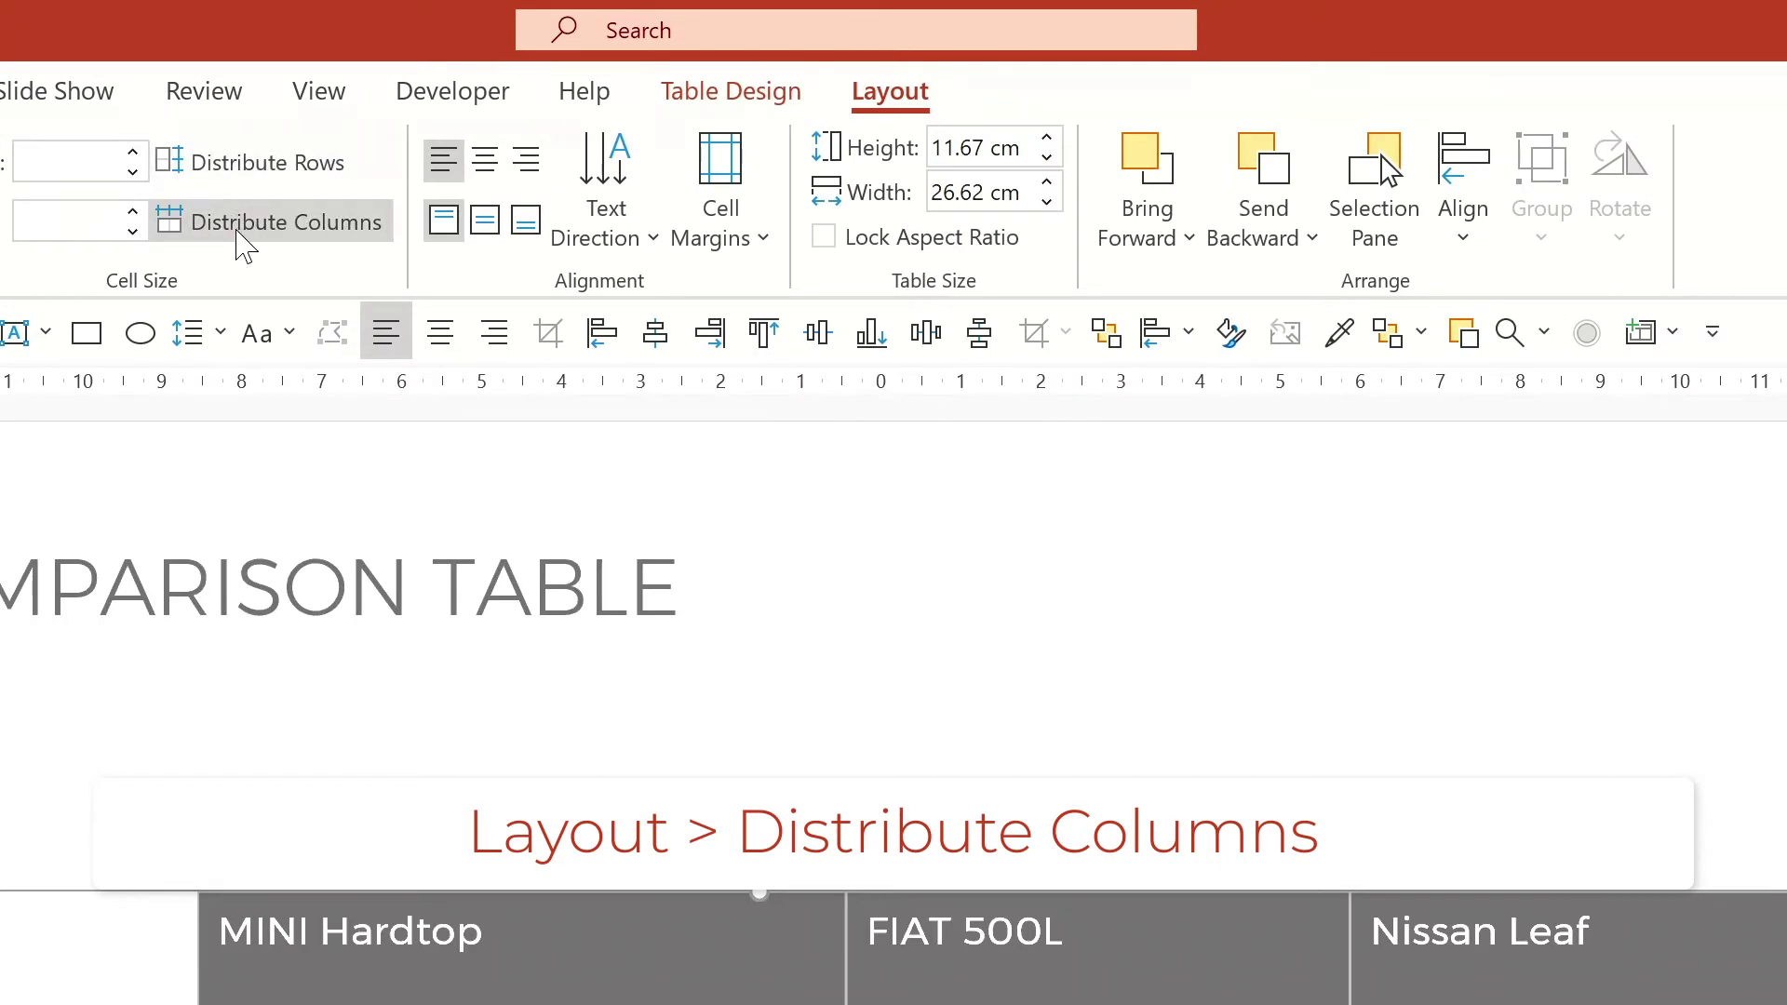
click(244, 233)
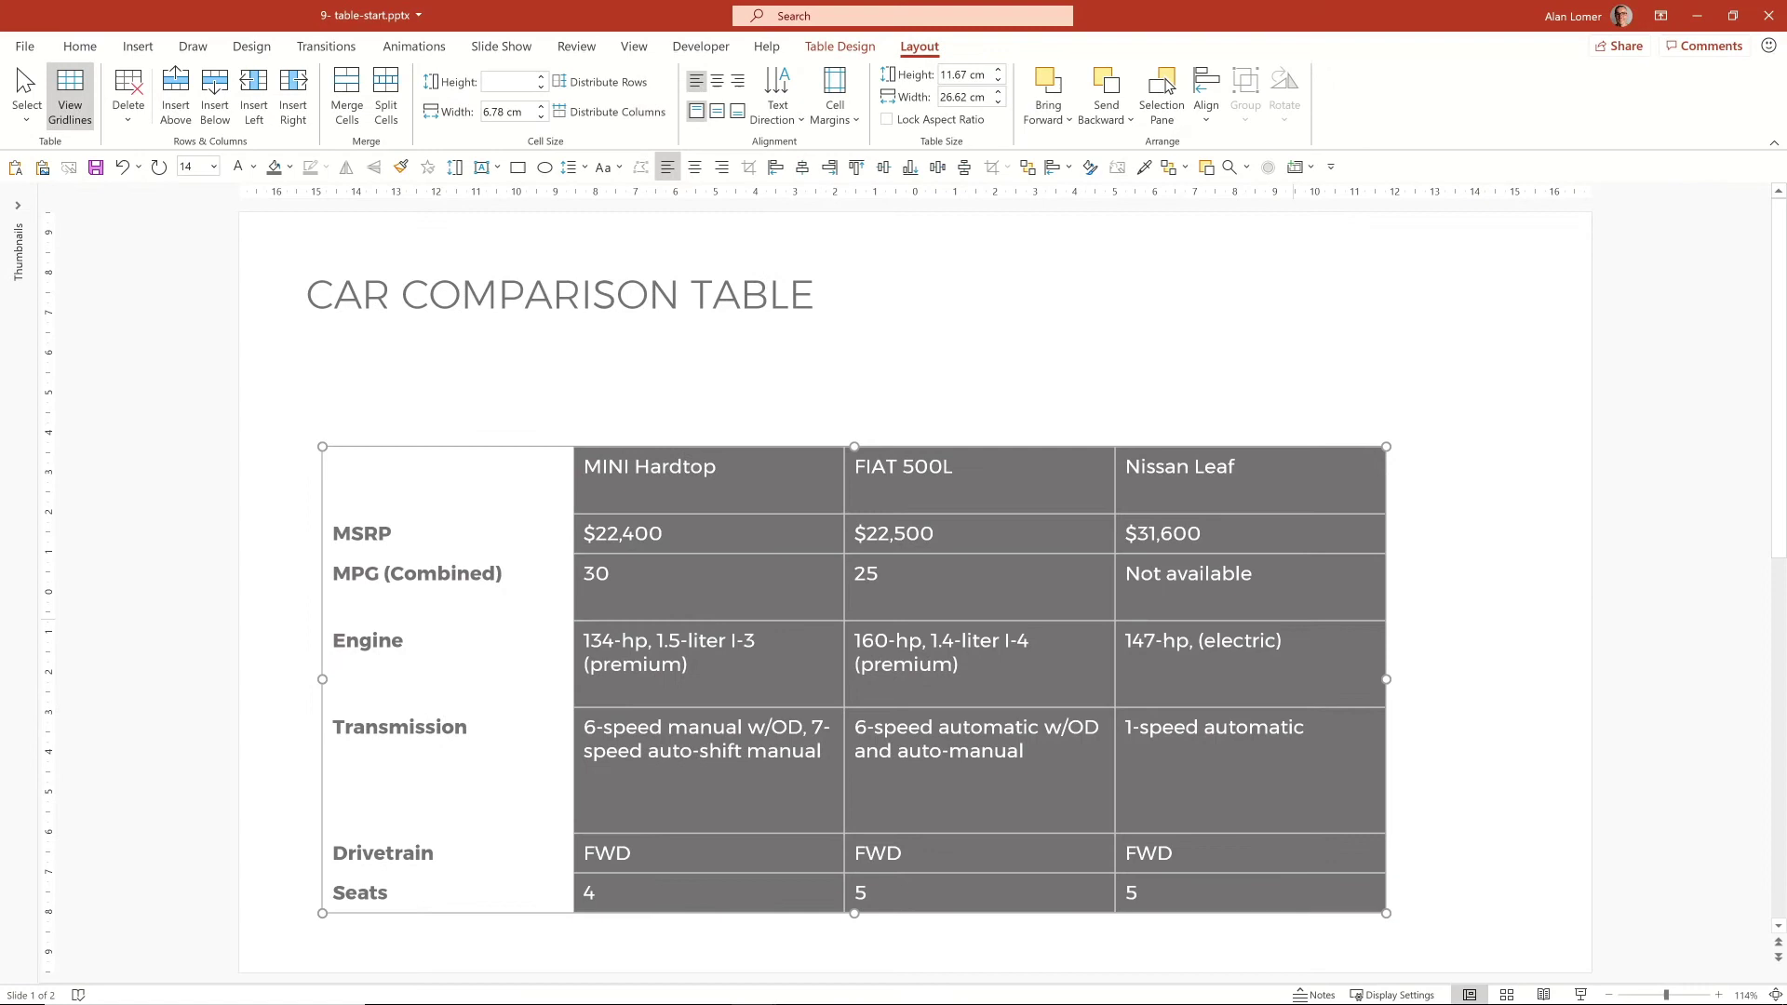
Step: Widen the table to about 29.4 cm and lower its top edge, reducing its height to about 9.1 cm
drag(1384, 681, 1498, 669)
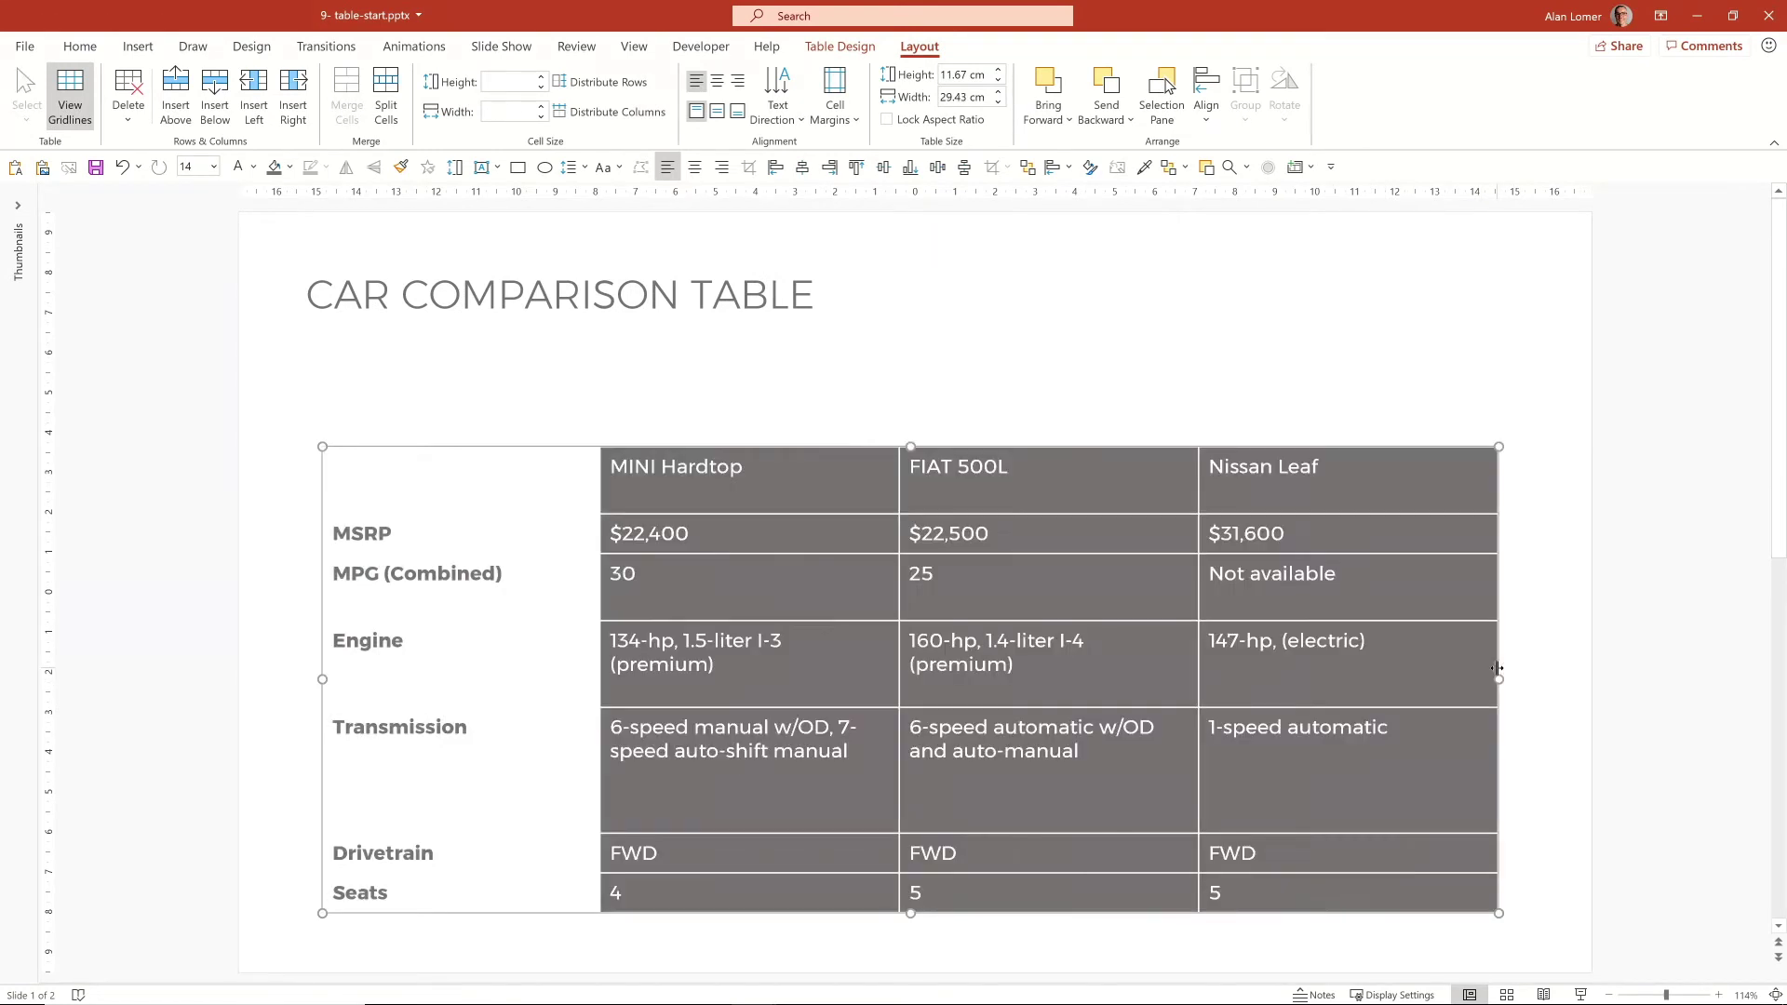
drag(912, 444, 903, 589)
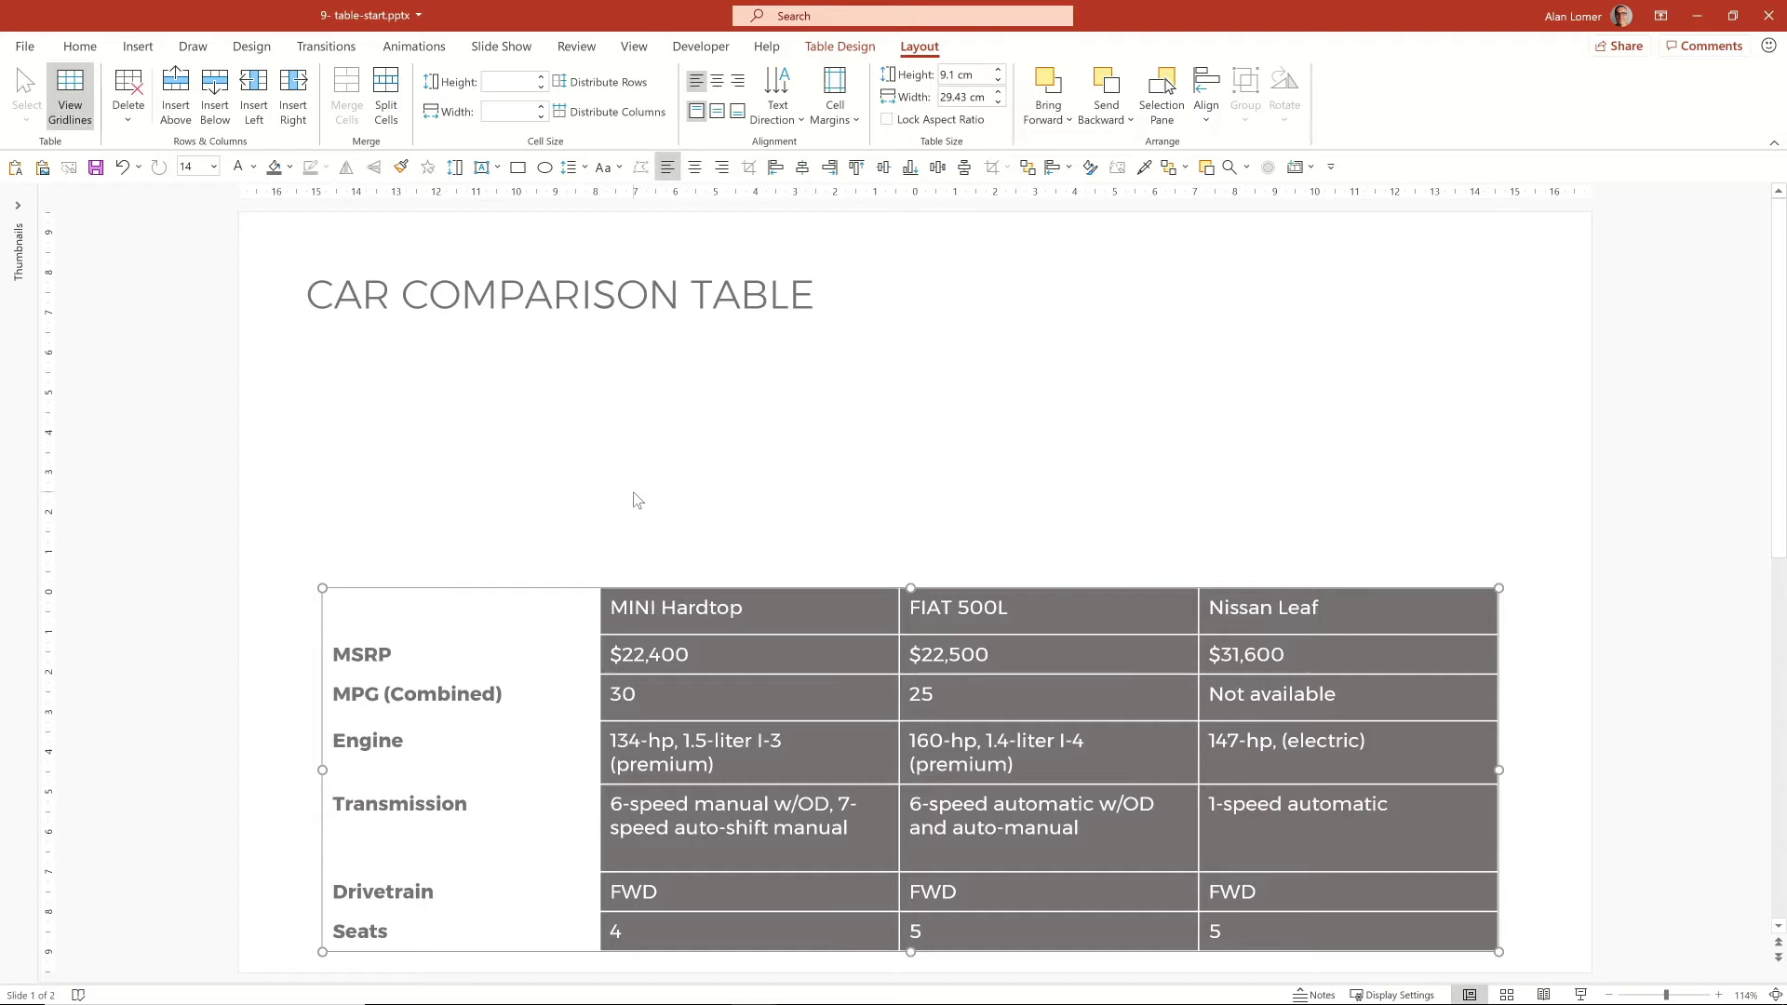
click(637, 501)
Step: Insert the pictures mini.jpg, fiat.jpg and leaf.jpg from the device onto the slide
click(138, 47)
click(136, 88)
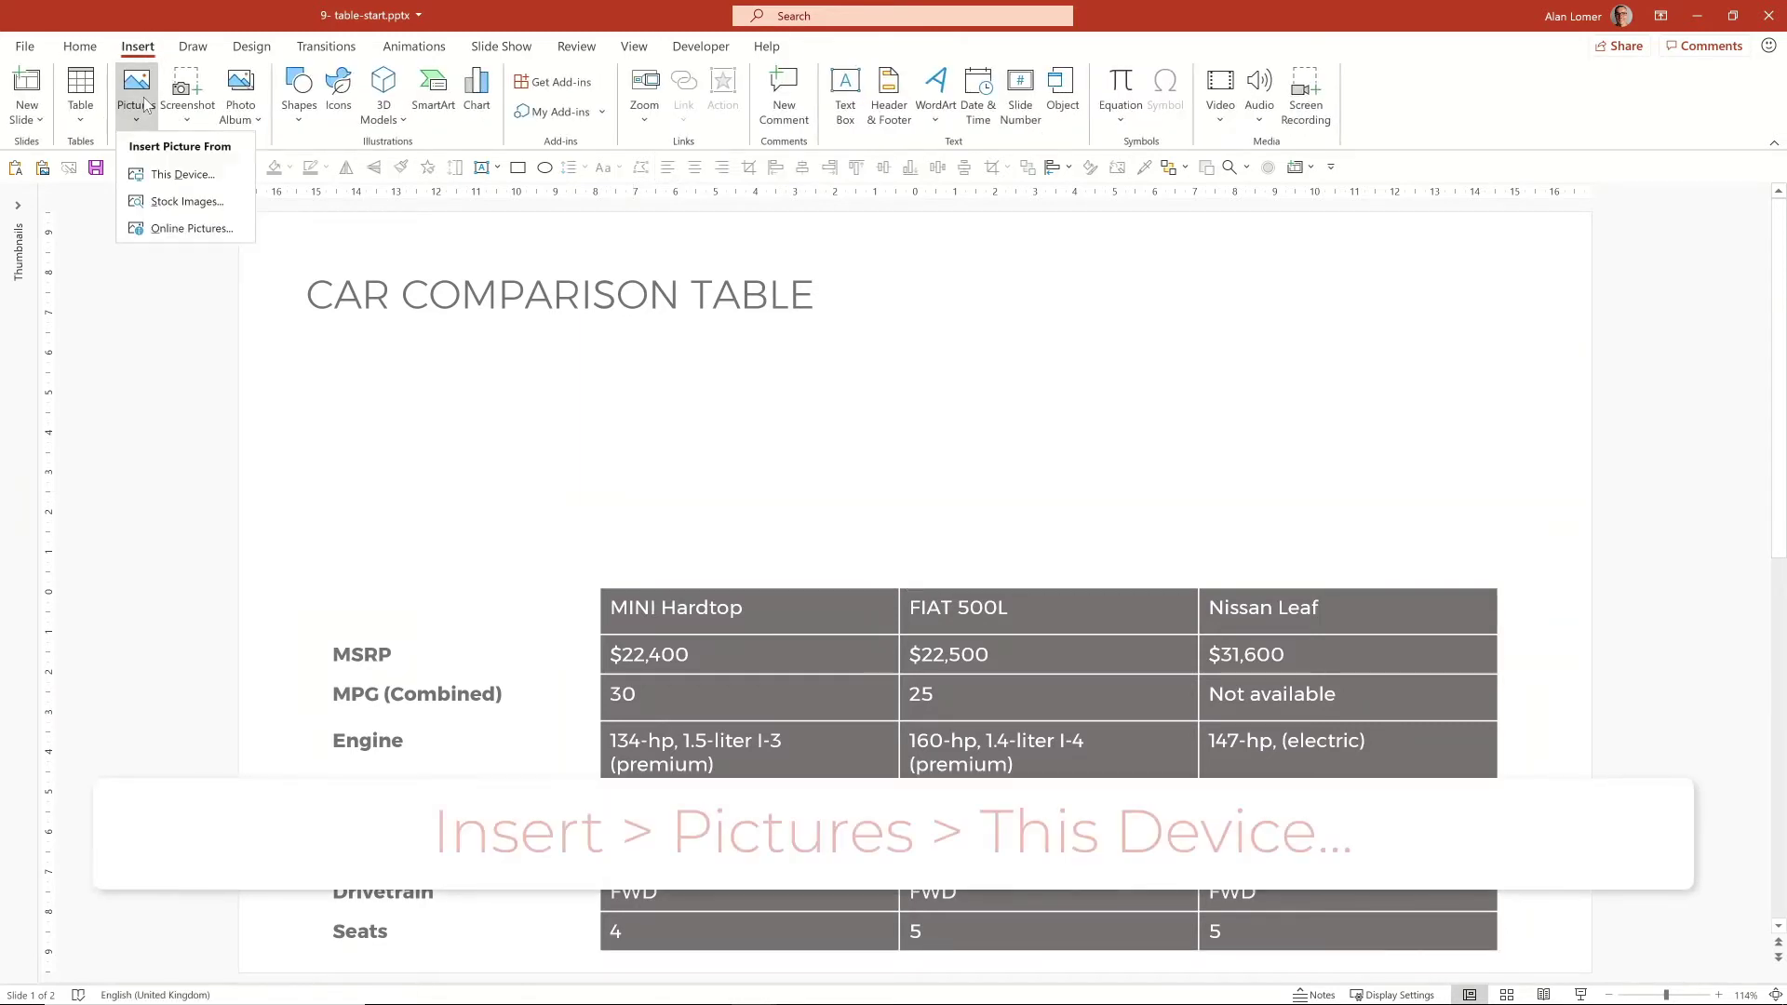
click(165, 174)
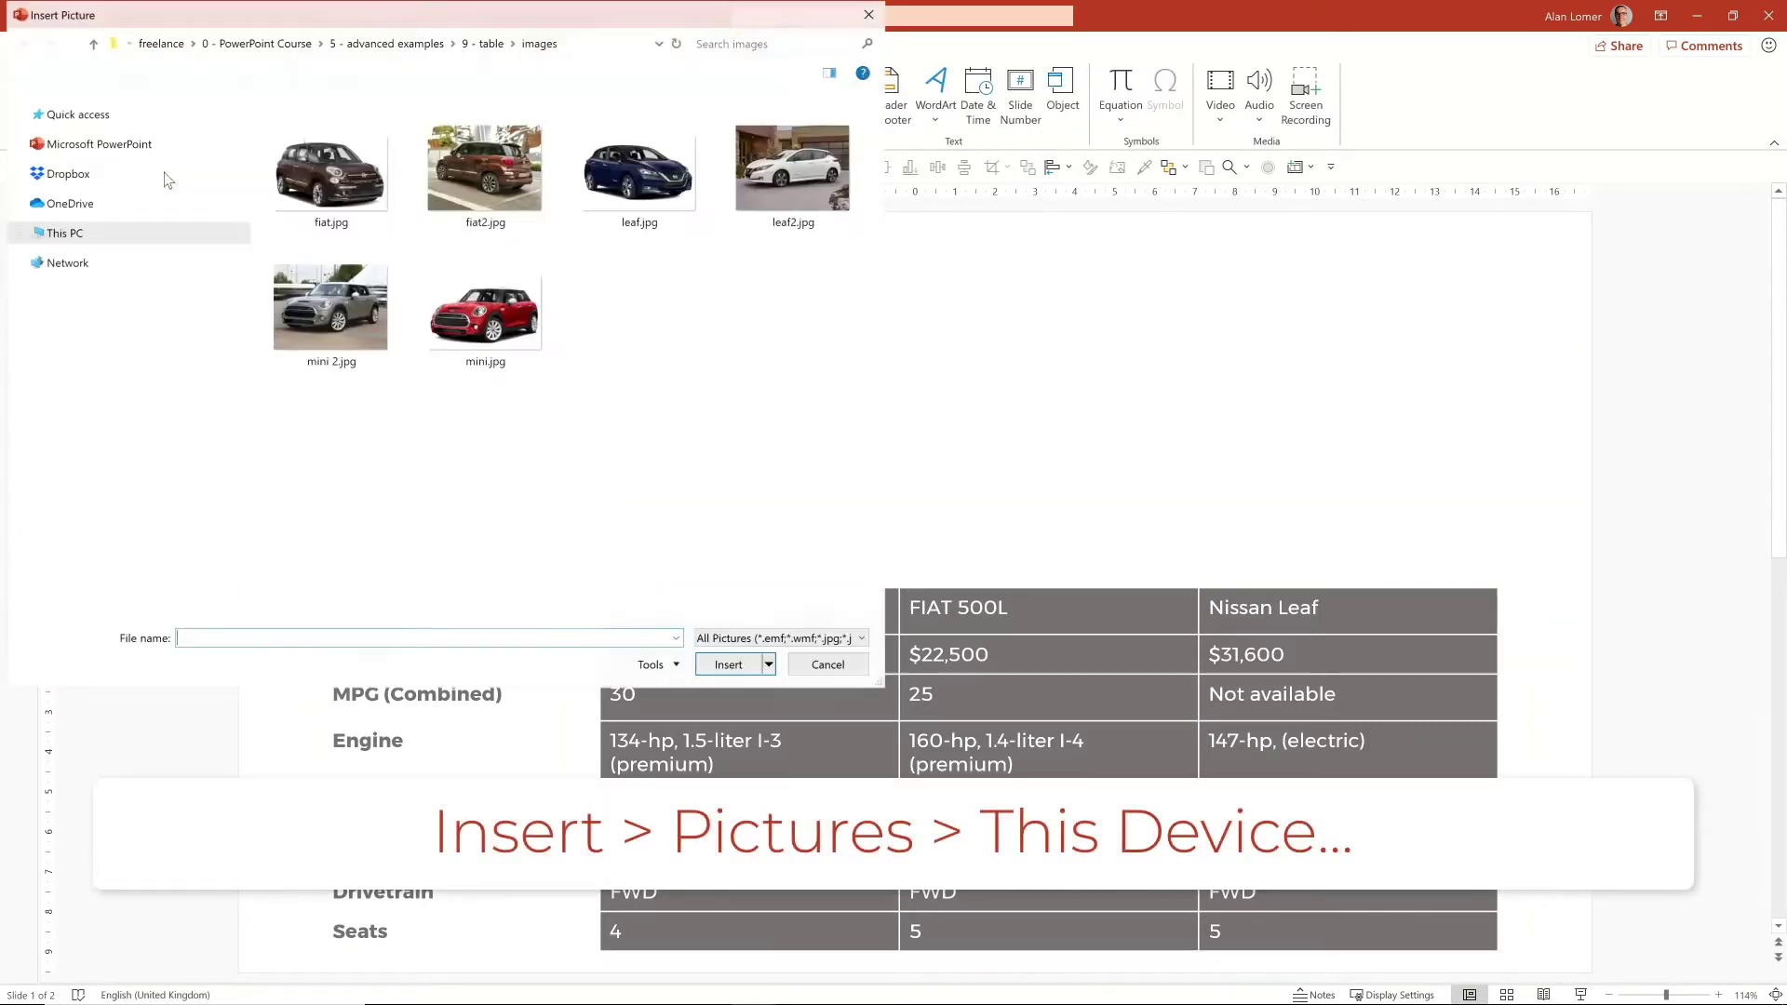
click(489, 316)
ctrl+click(316, 191)
ctrl+click(631, 186)
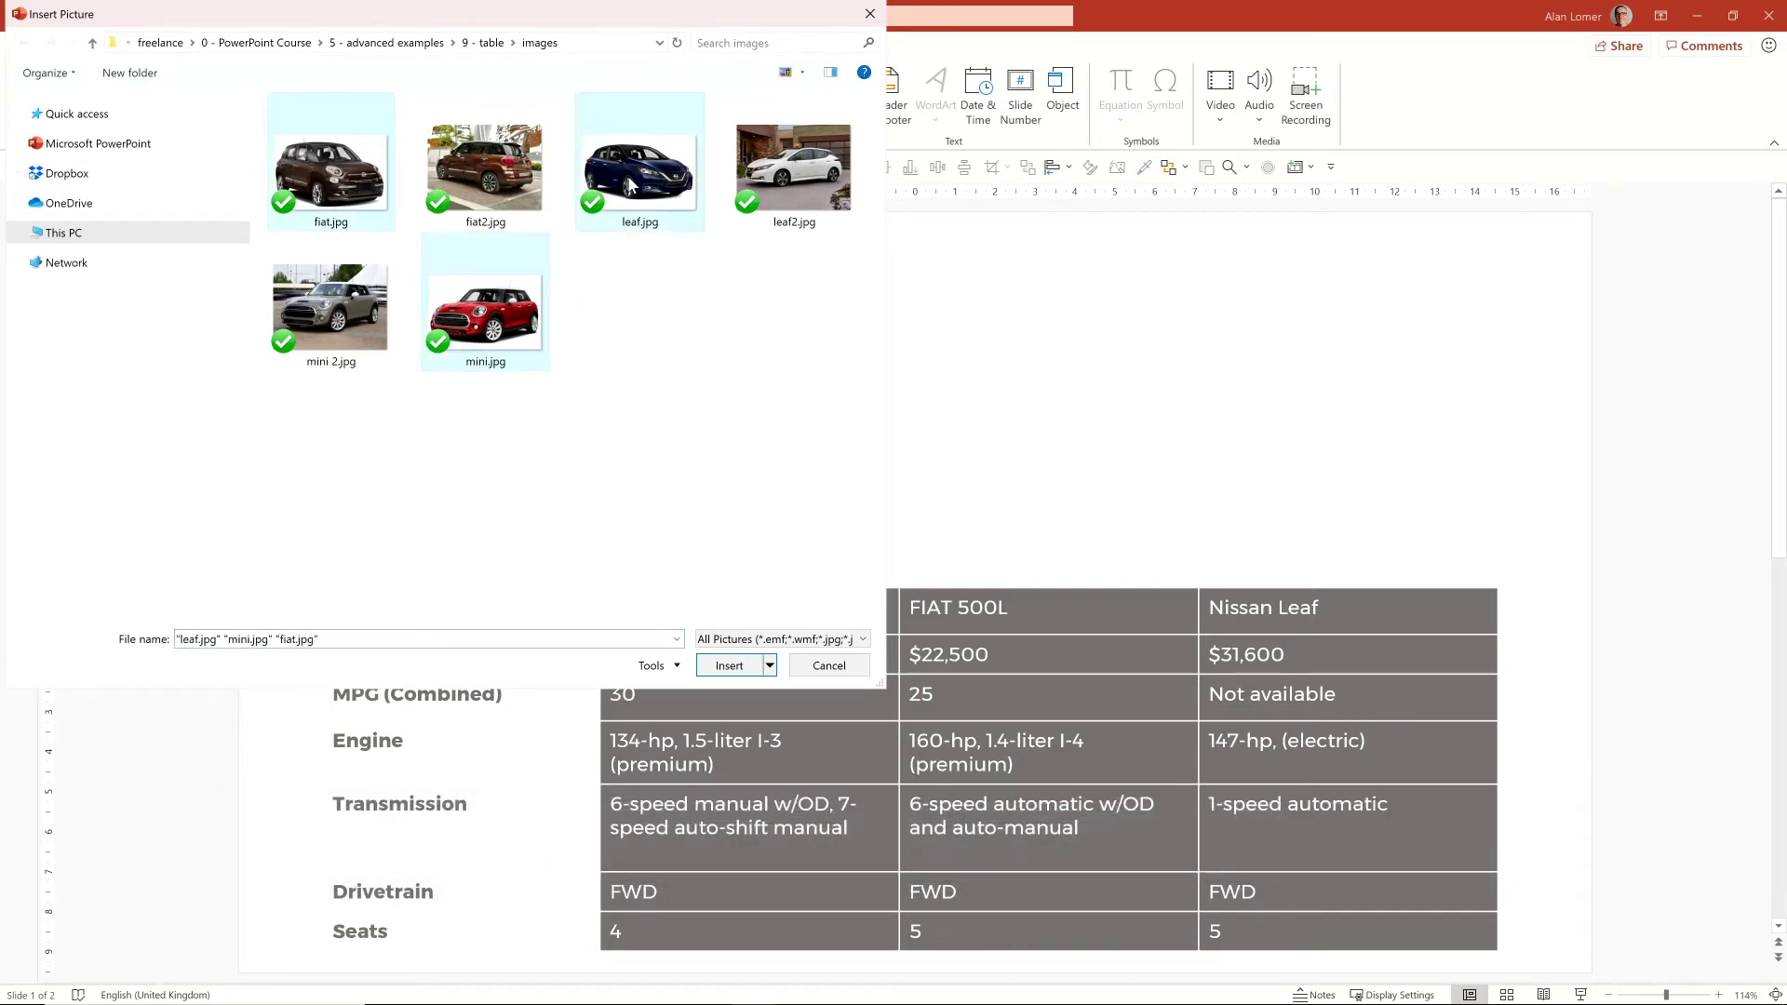
click(740, 667)
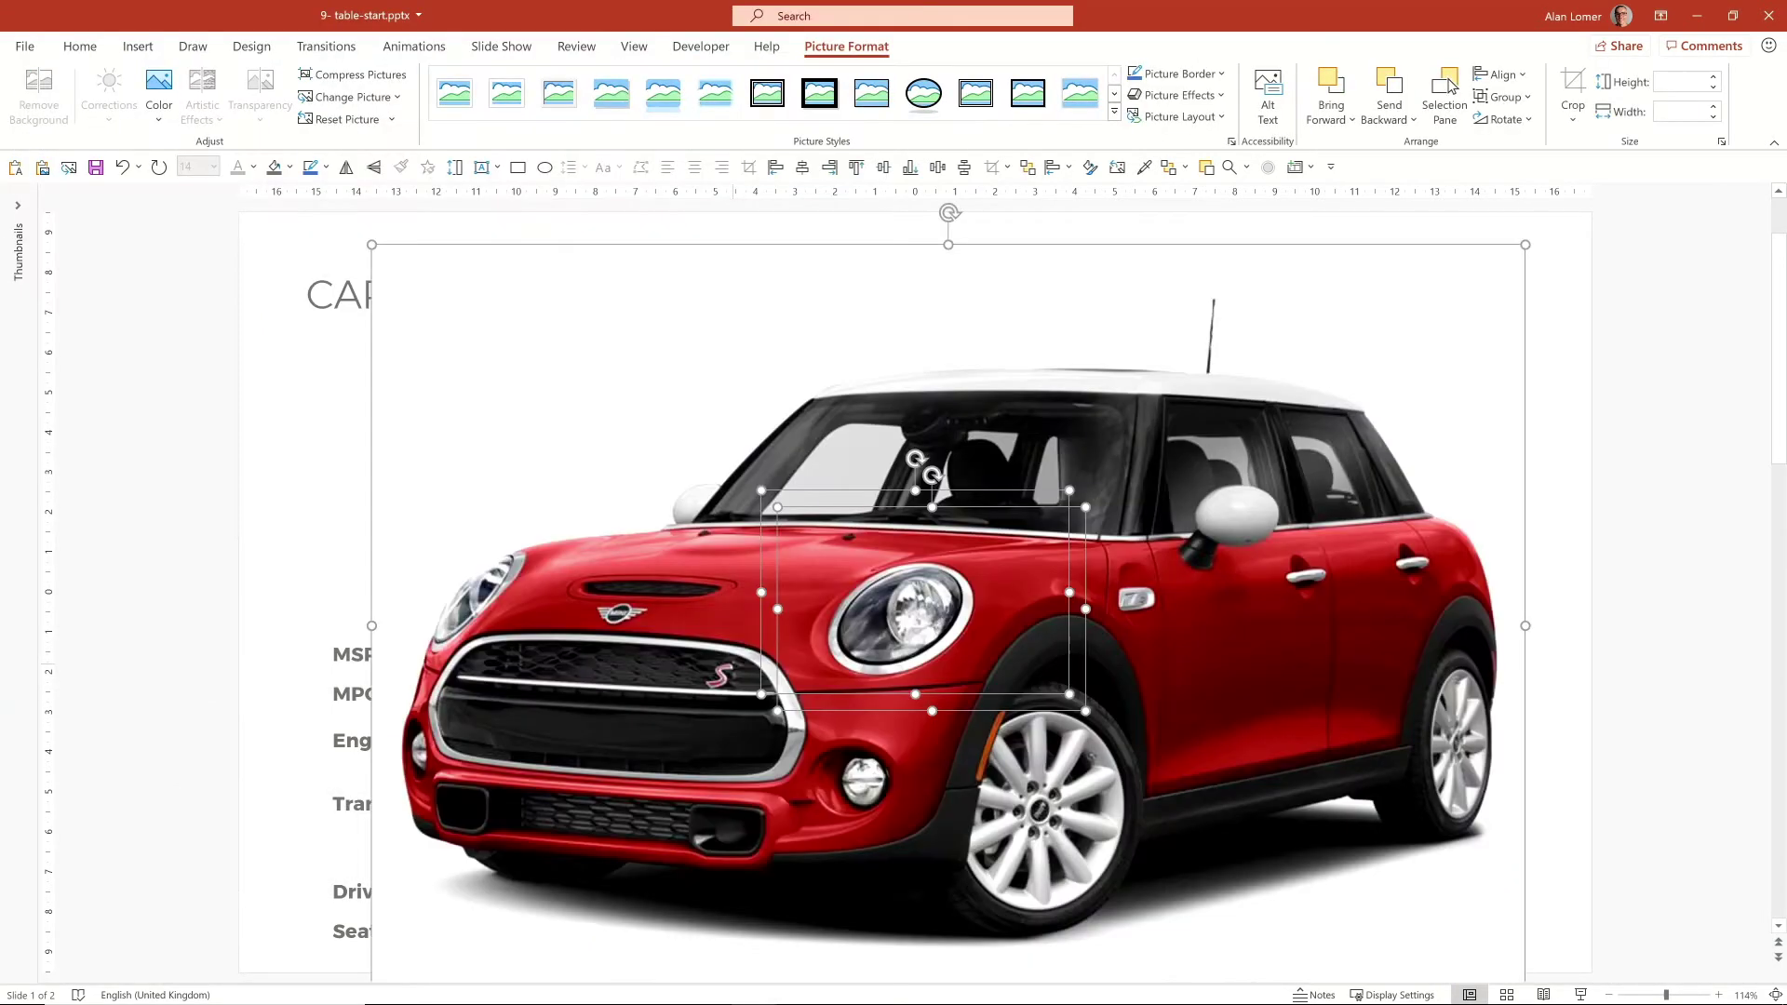
click(303, 428)
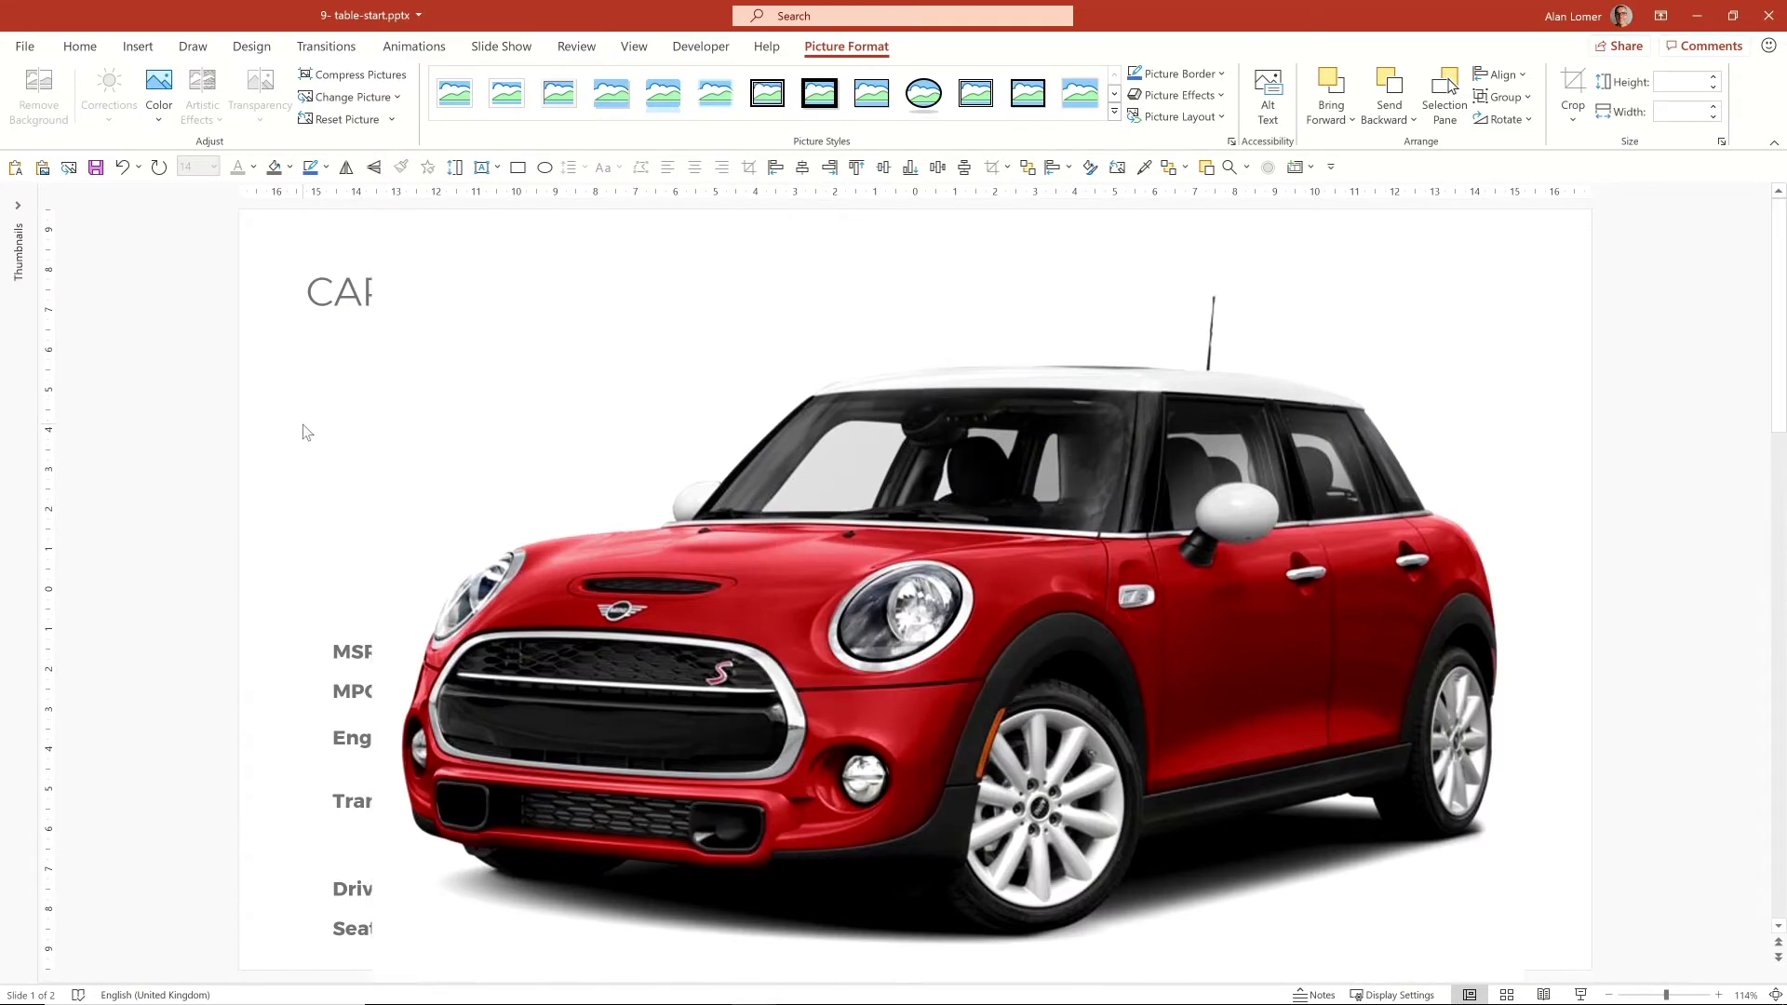
Step: Scale the three car pictures down to thumbnail size and arrange them in a row above their matching table columns
click(949, 646)
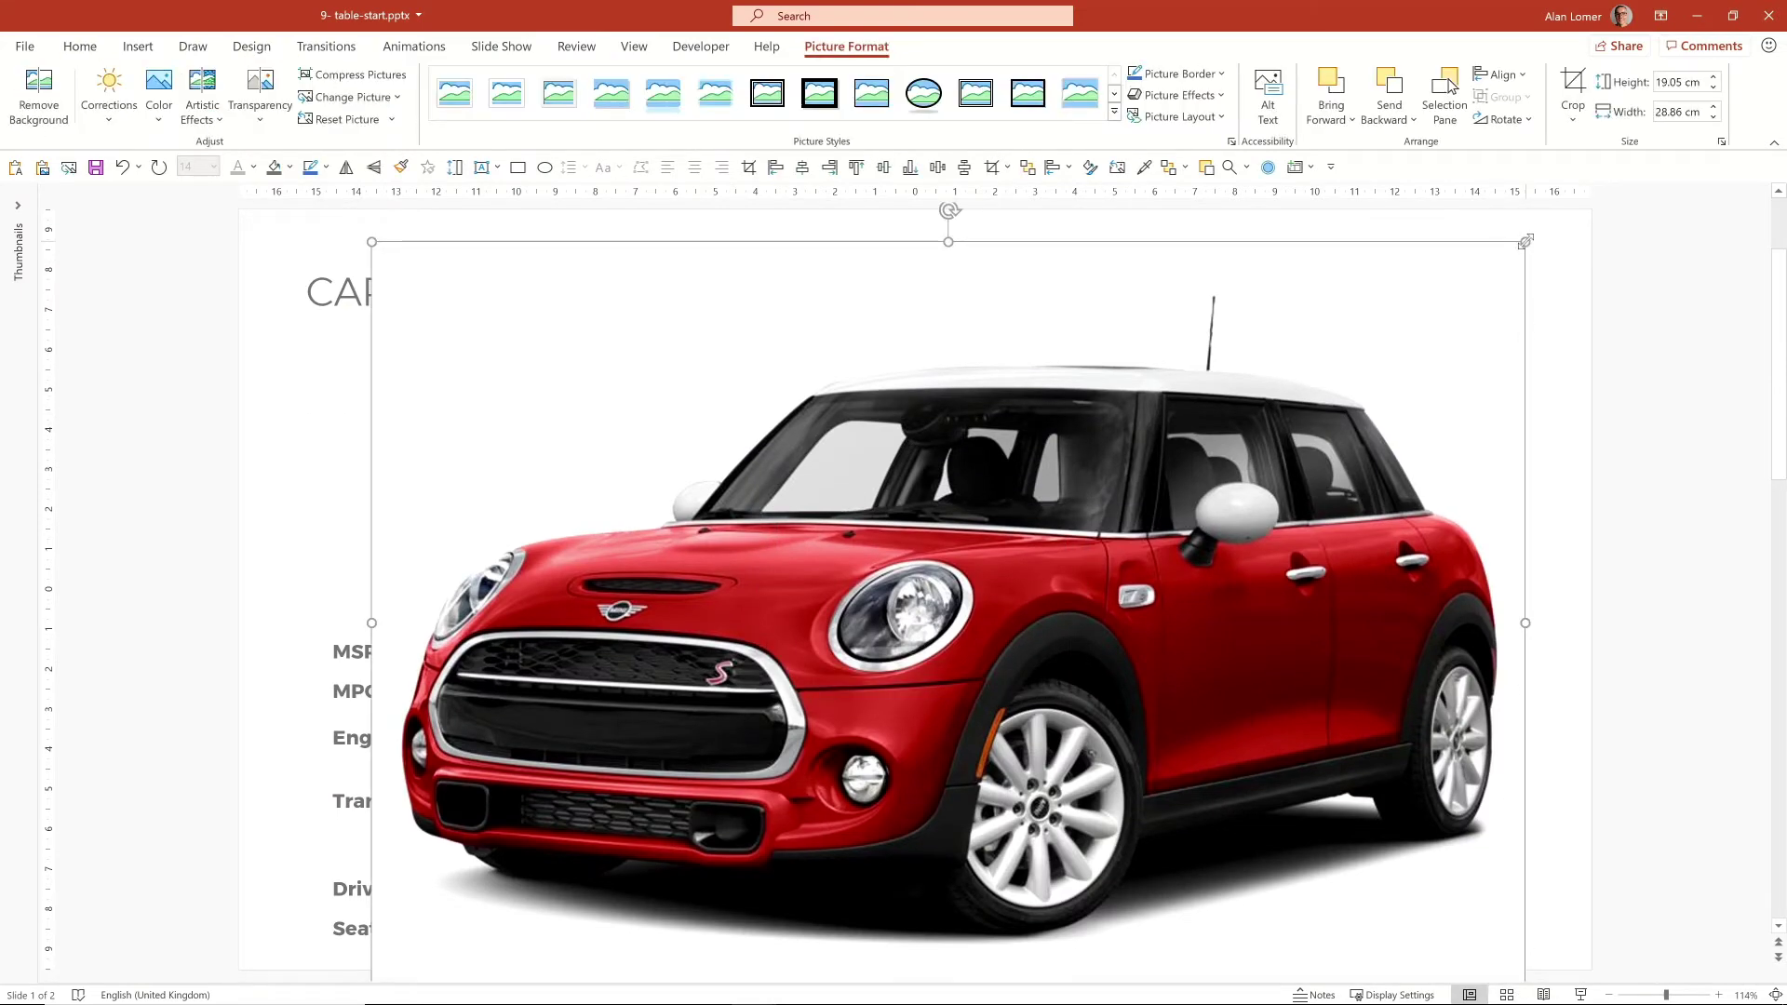
drag(1525, 242, 640, 823)
drag(480, 930, 695, 465)
drag(963, 614, 1075, 461)
drag(959, 605, 1003, 611)
drag(1041, 424, 1342, 428)
drag(958, 556, 1055, 414)
shift+click(721, 463)
shift+click(1340, 437)
drag(1499, 355, 1445, 394)
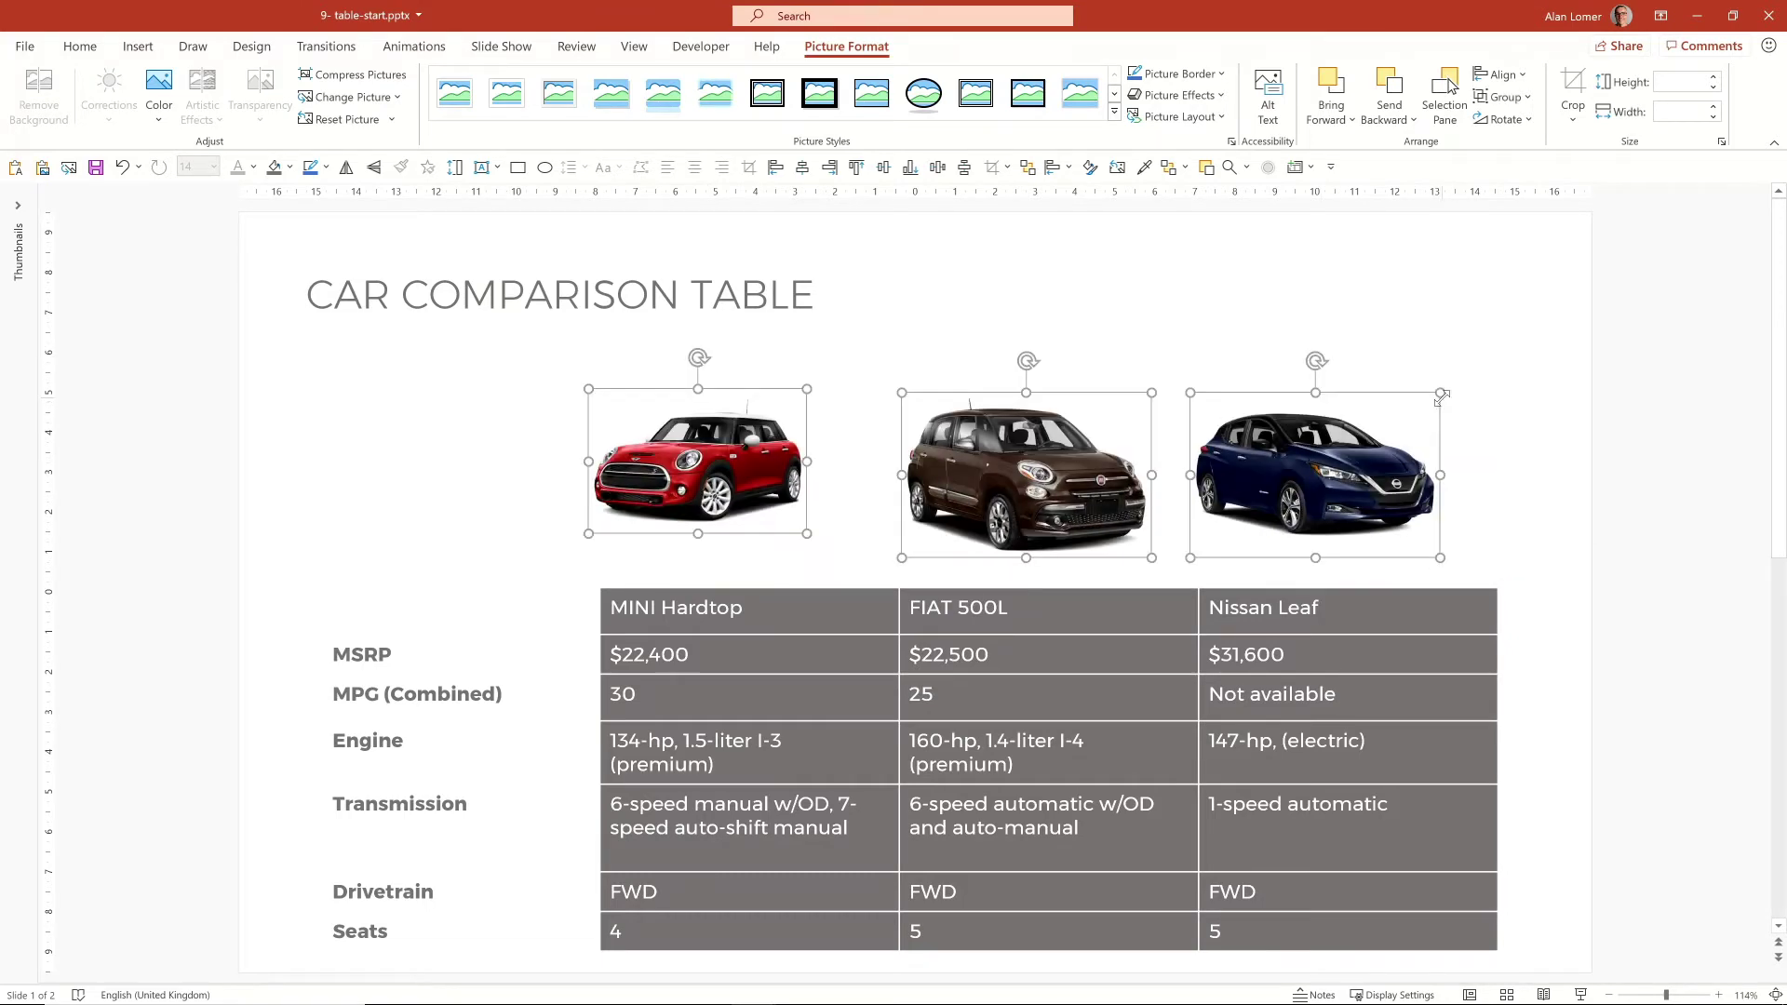
Step: Reposition the three car pictures above their columns and scale the FIAT and Nissan Leaf pictures down slightly
key(Escape)
drag(1317, 456, 1327, 447)
drag(1001, 472, 1009, 470)
drag(676, 480, 713, 489)
click(1031, 456)
drag(1161, 390, 1239, 400)
Step: Enlarge the Nissan Leaf picture to about 4.2 by 6.4 cm and place it above the Nissan Leaf column
click(1284, 438)
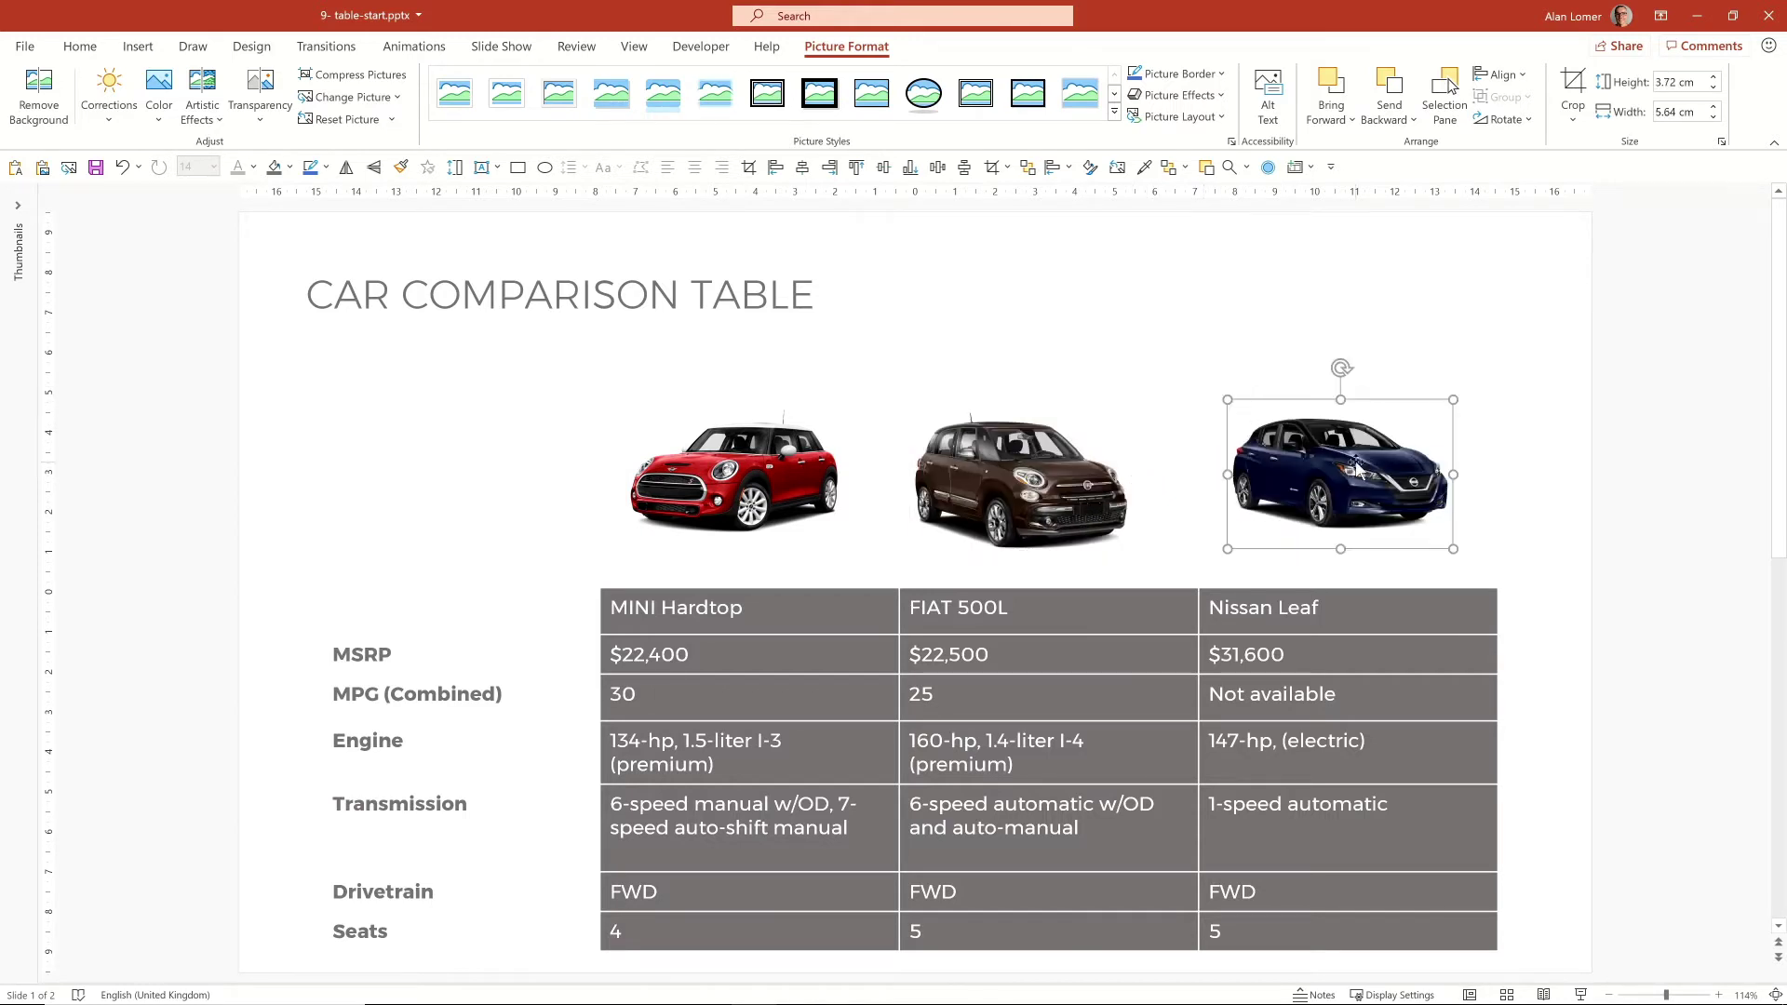
drag(1401, 498, 1313, 493)
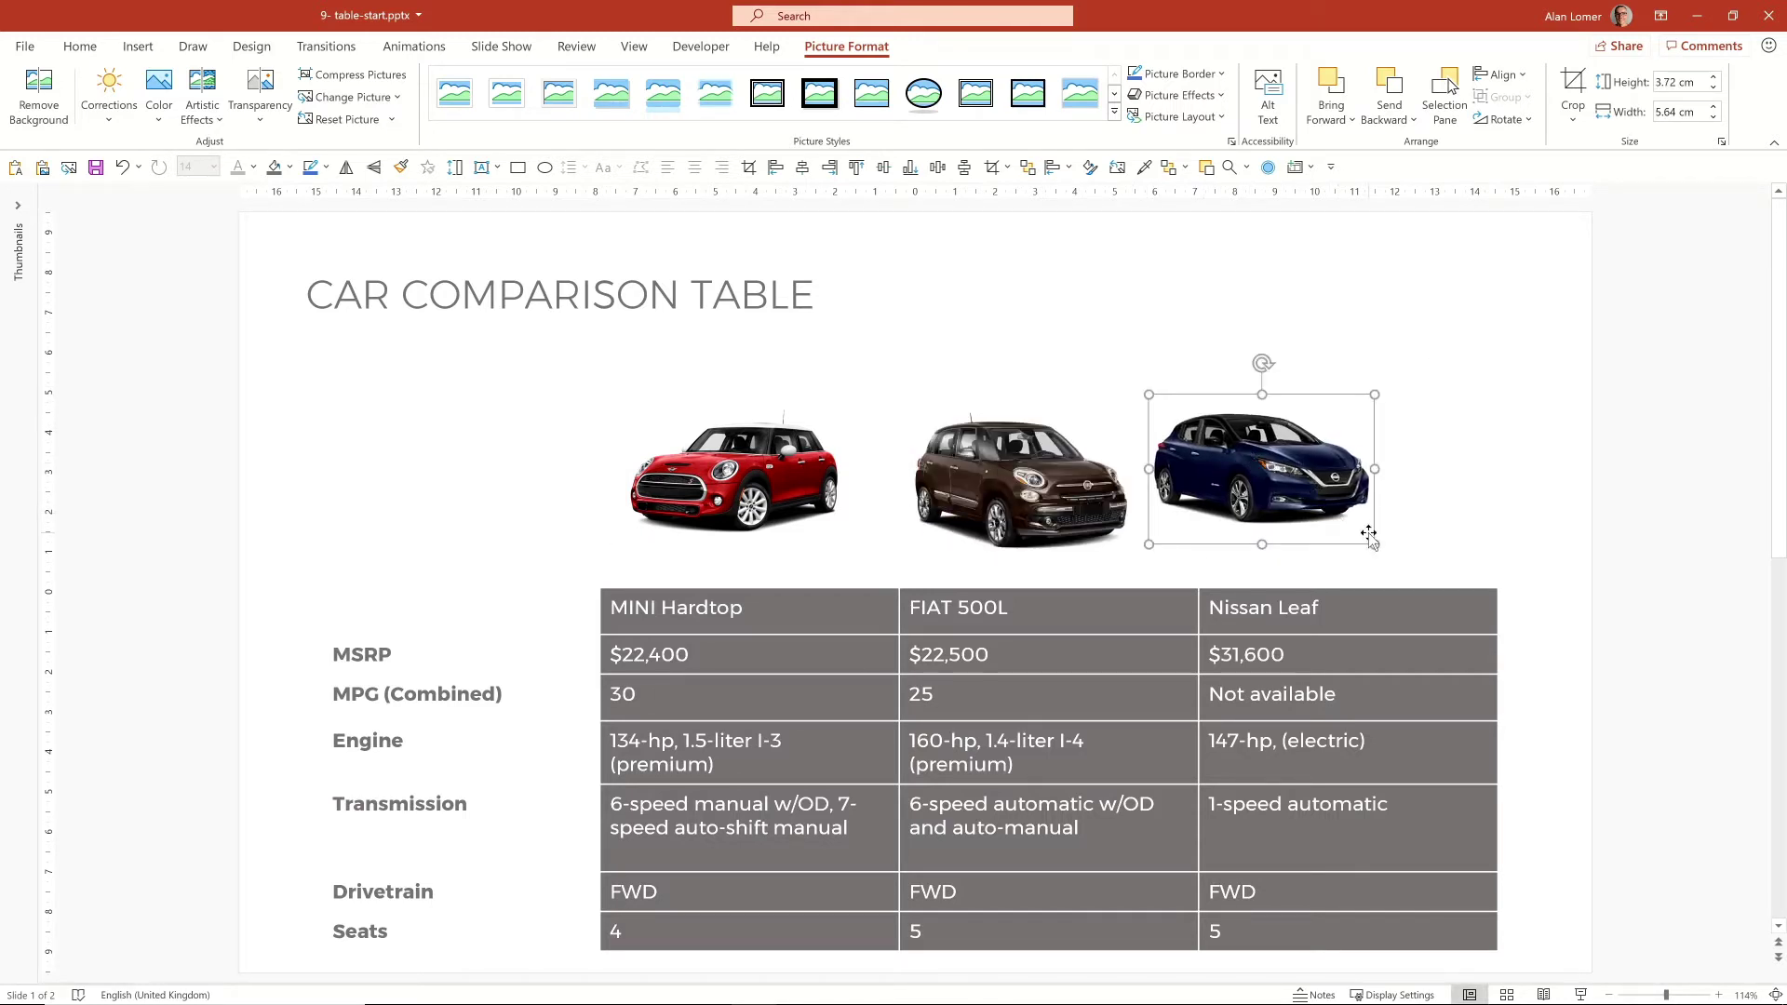
drag(1379, 545, 1399, 564)
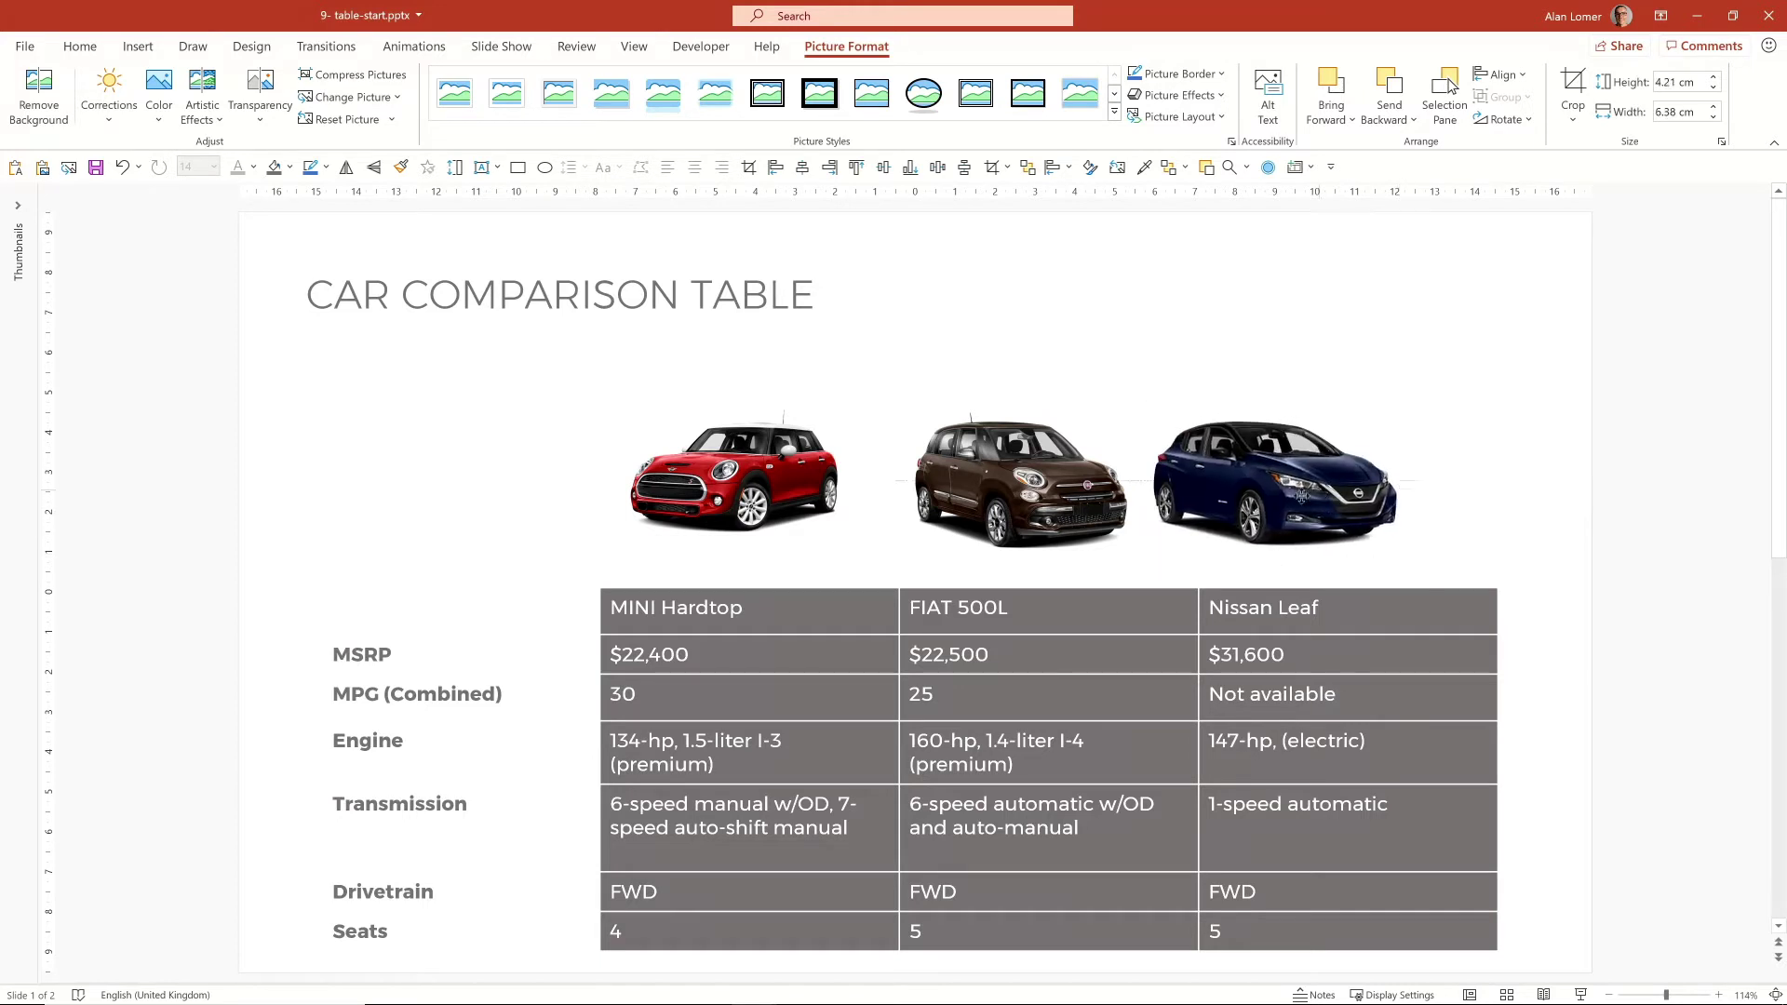
drag(1324, 481, 1377, 492)
Step: Enlarge the MINI picture to about 4.1 by 6.2 cm and align the MINI and FIAT pictures above their columns
click(801, 451)
mouse_move(842, 394)
mouse_down()
mouse_move(840, 420)
mouse_move(859, 402)
mouse_up()
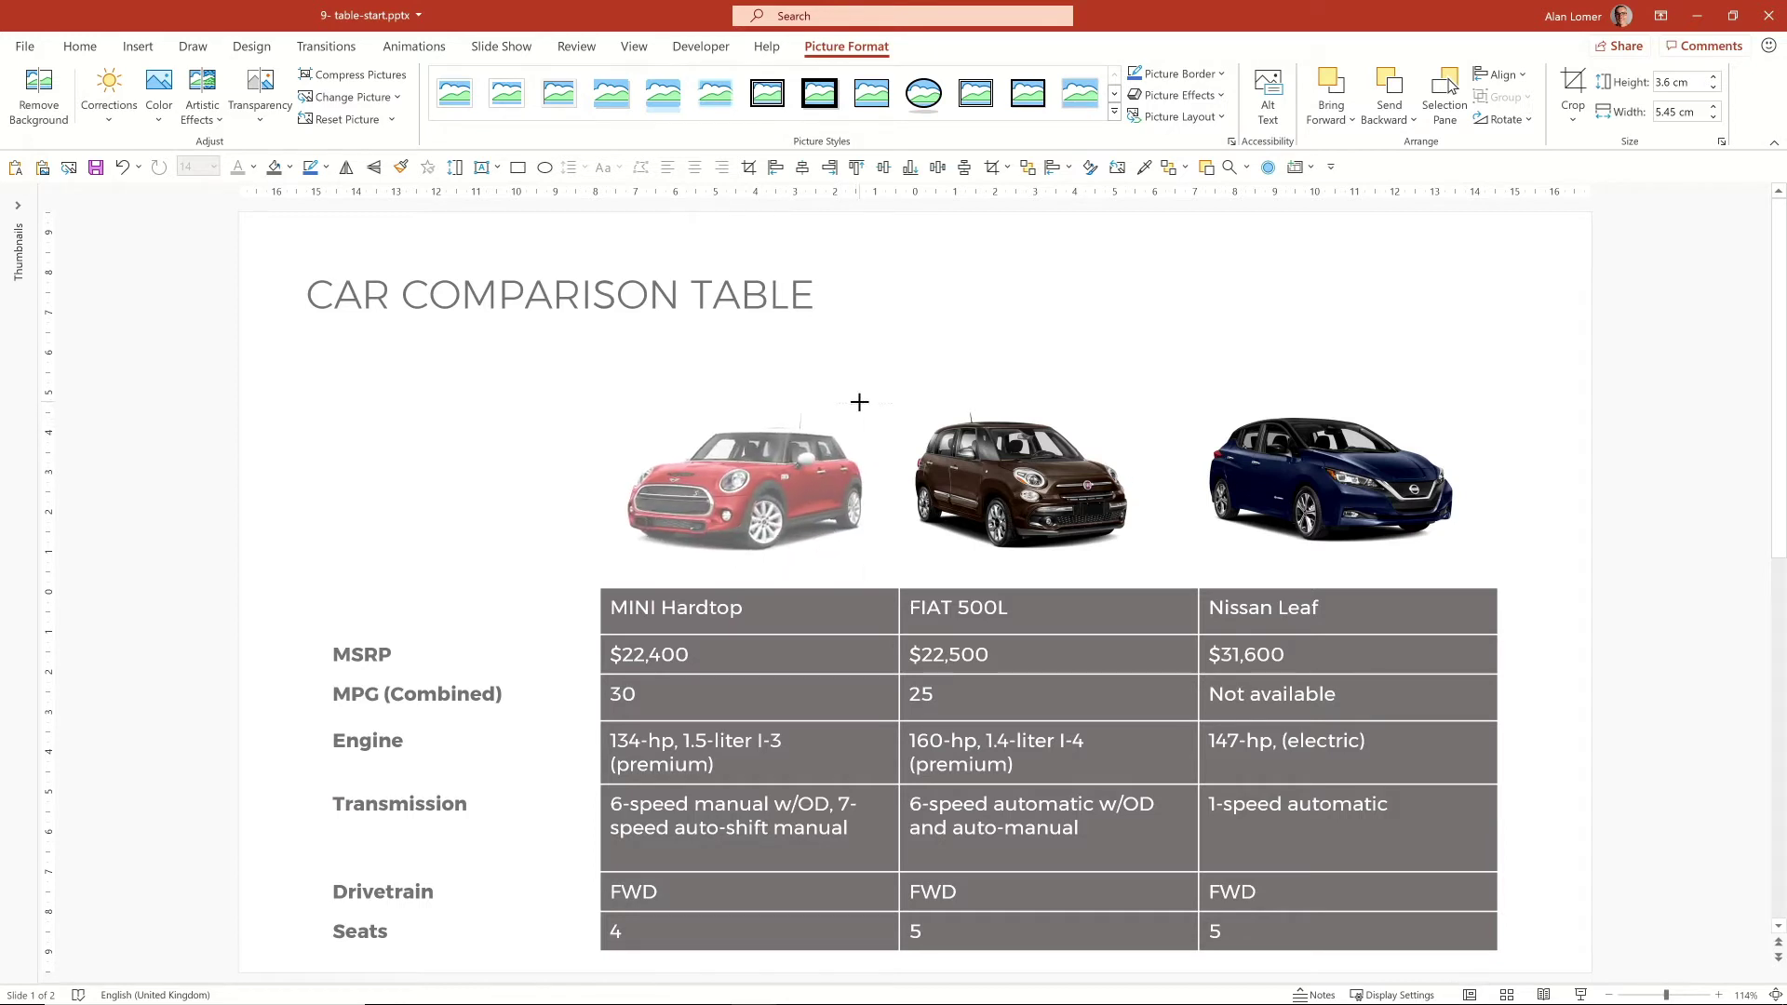
drag(968, 480, 981, 480)
drag(773, 463, 778, 460)
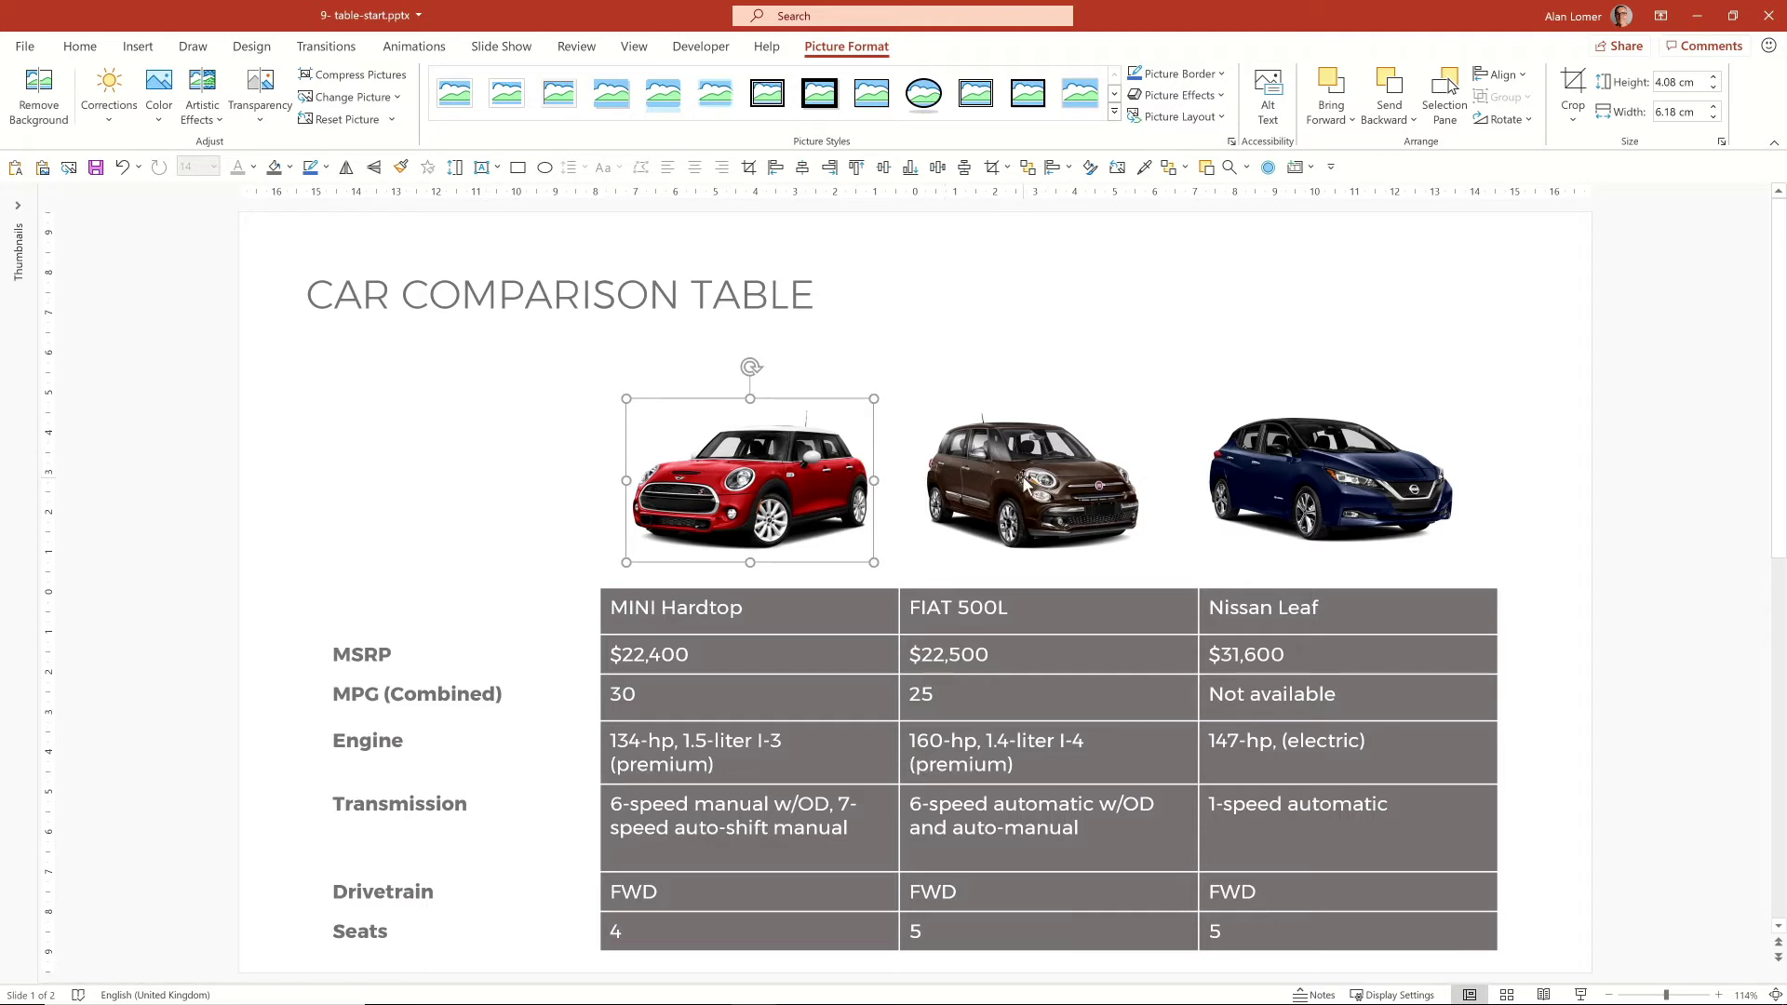
drag(1022, 479, 1022, 478)
Step: Flip the MINI picture horizontally so it faces the same way as the other cars
click(750, 495)
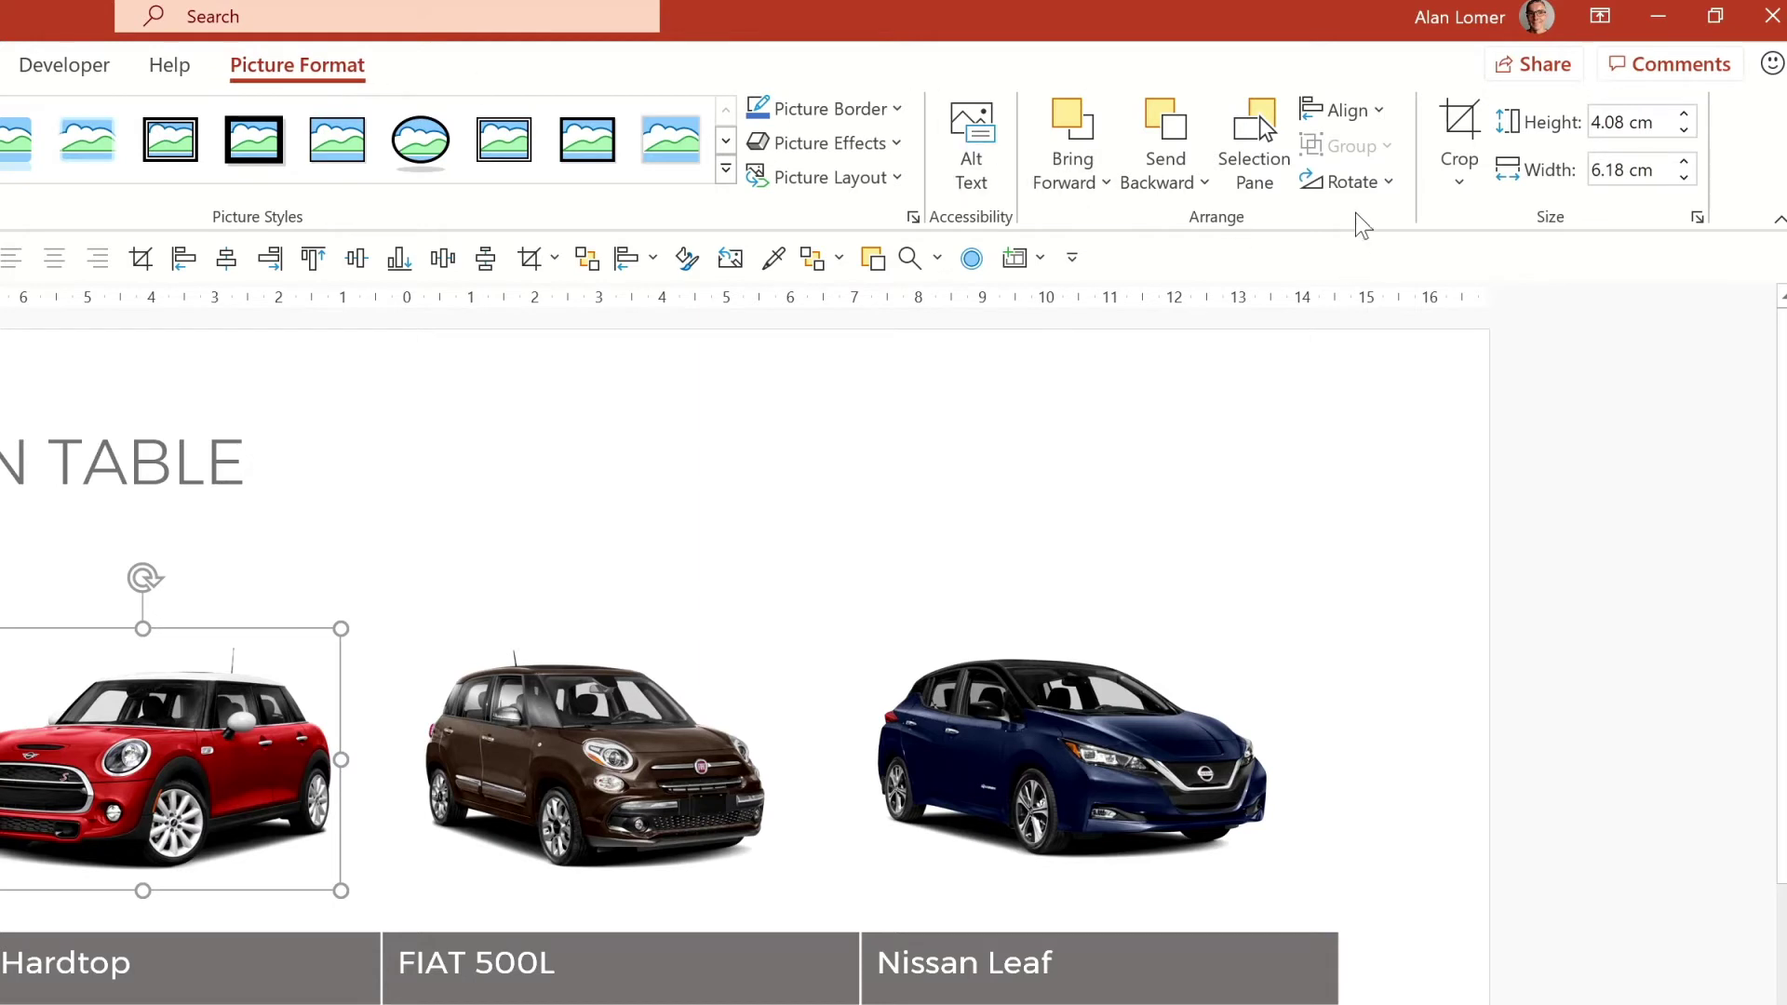
click(1392, 183)
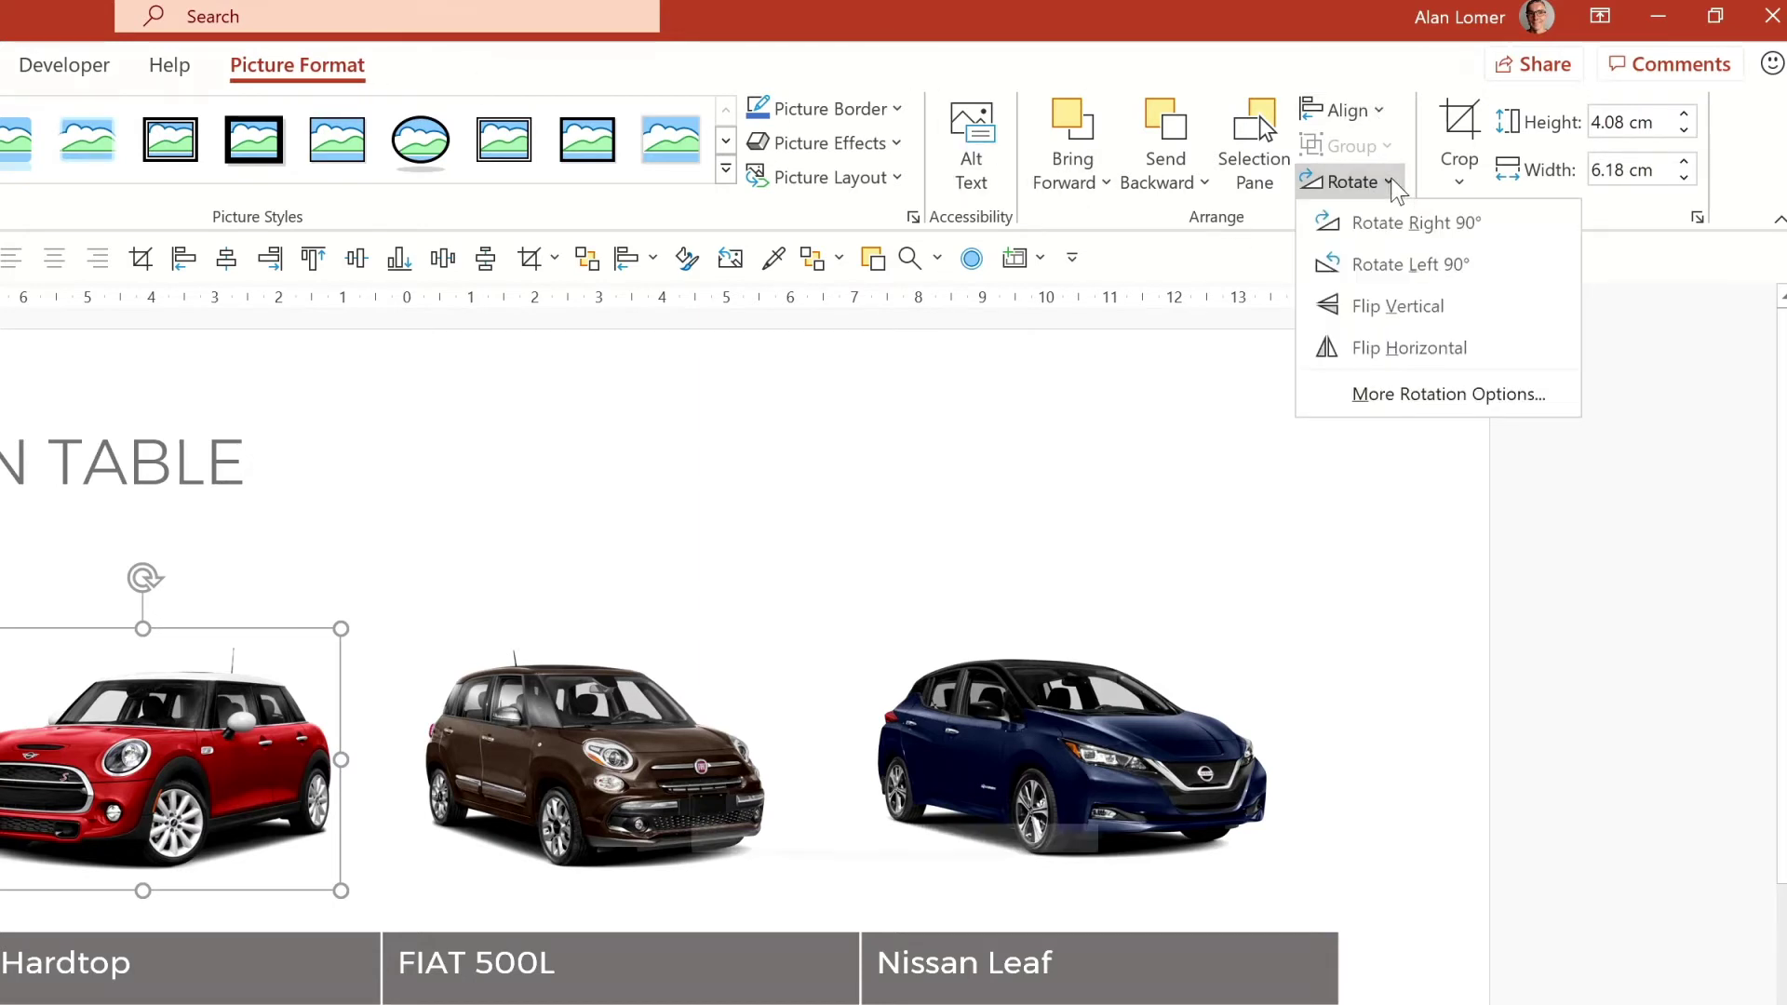
click(1409, 347)
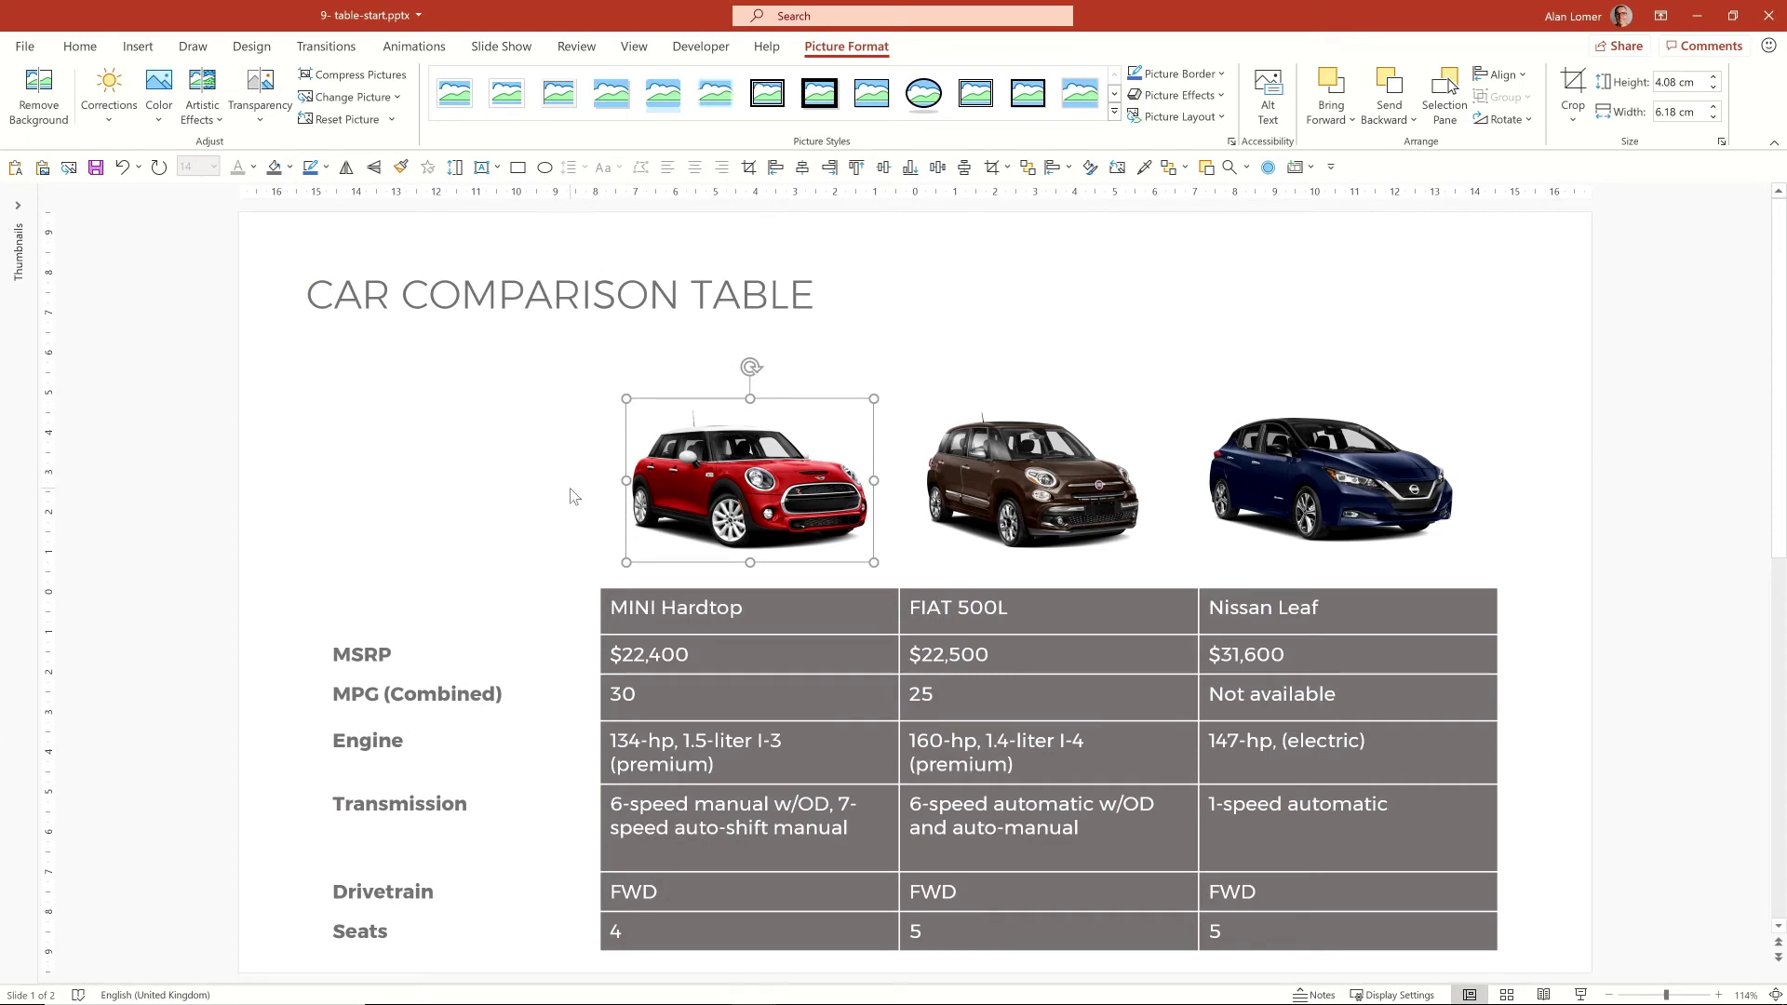
Step: Nudge the car pictures sideways to even out their placement above the table columns
drag(719, 482, 720, 482)
drag(1030, 484, 1035, 484)
drag(1280, 479, 1285, 481)
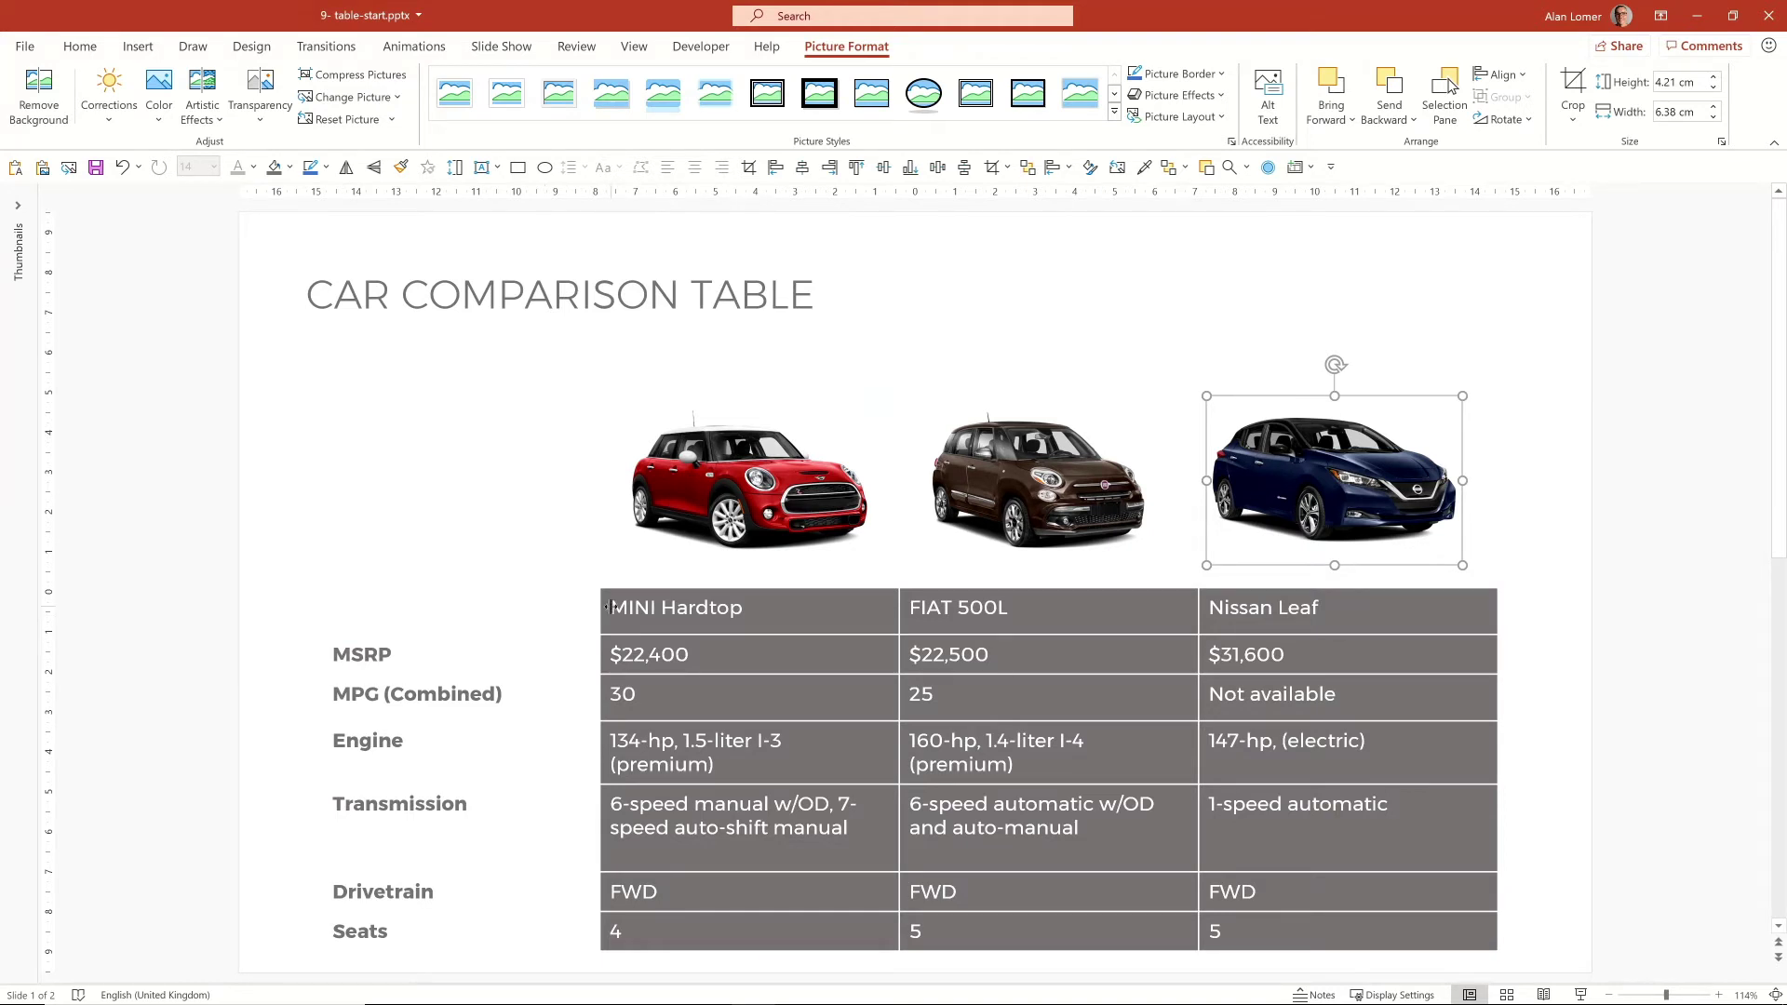
Step: Fill the whole MINI Hardtop column with the red sampled from the MINI picture's bodywork using the Eyedropper
drag(611, 605, 637, 931)
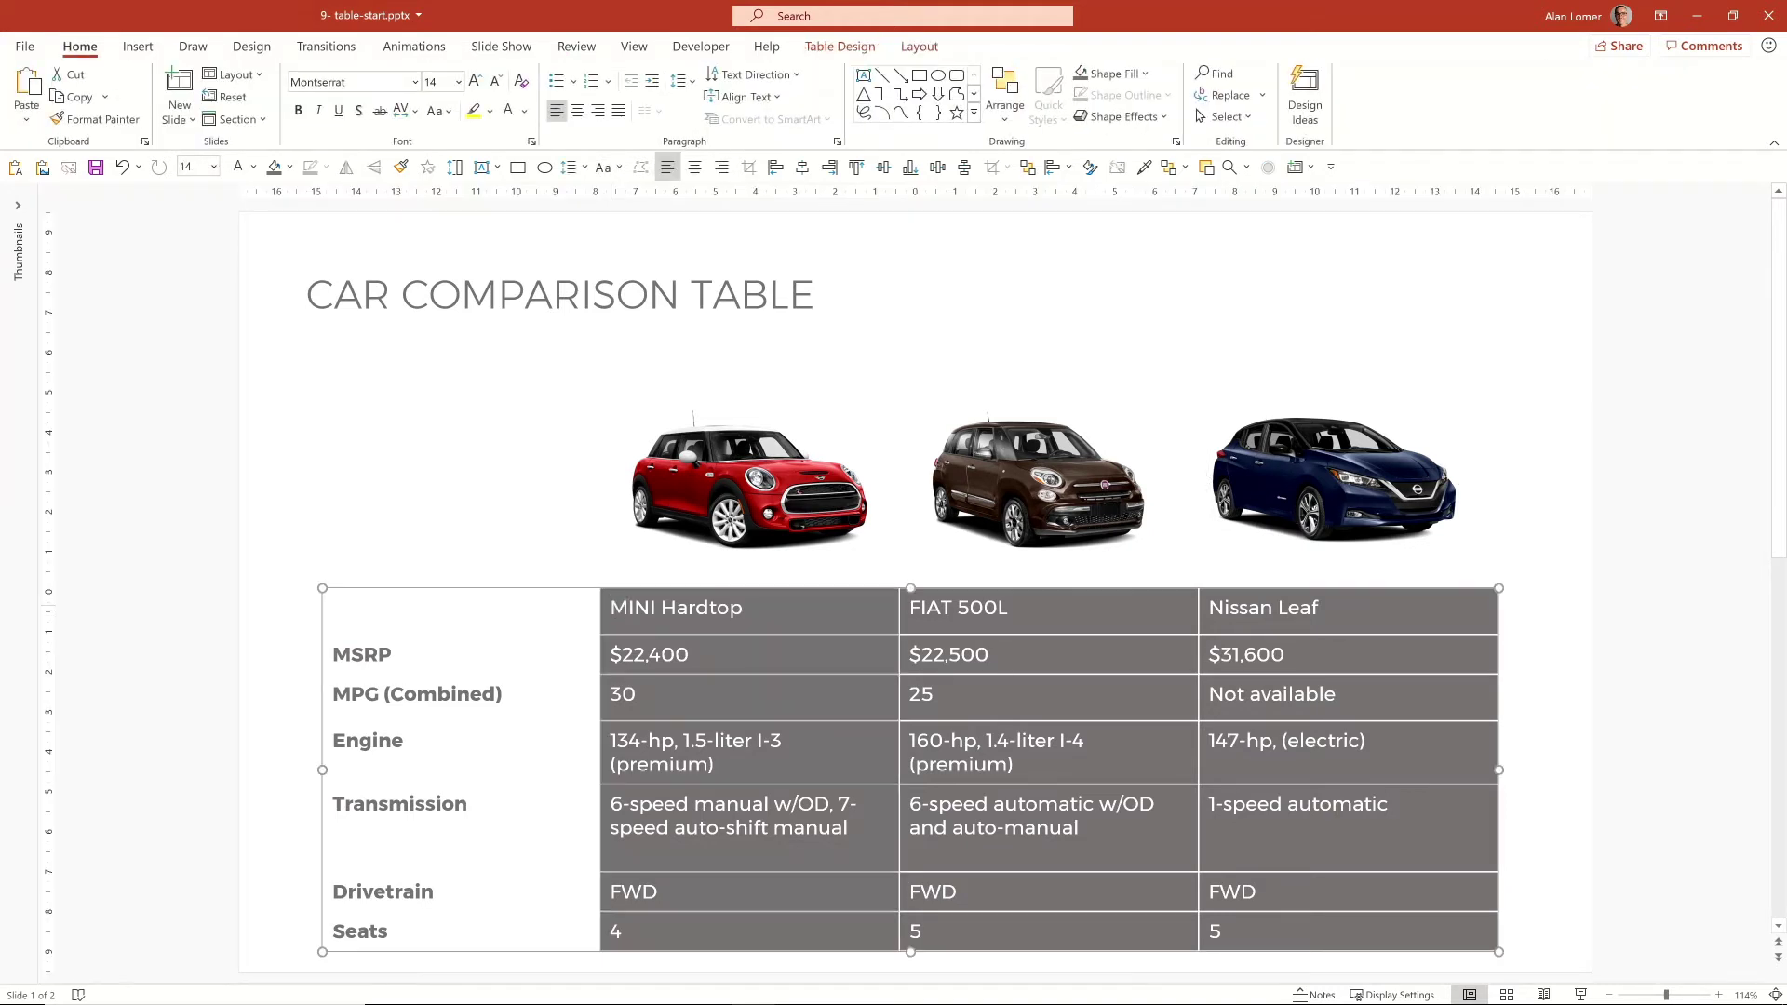
click(1117, 75)
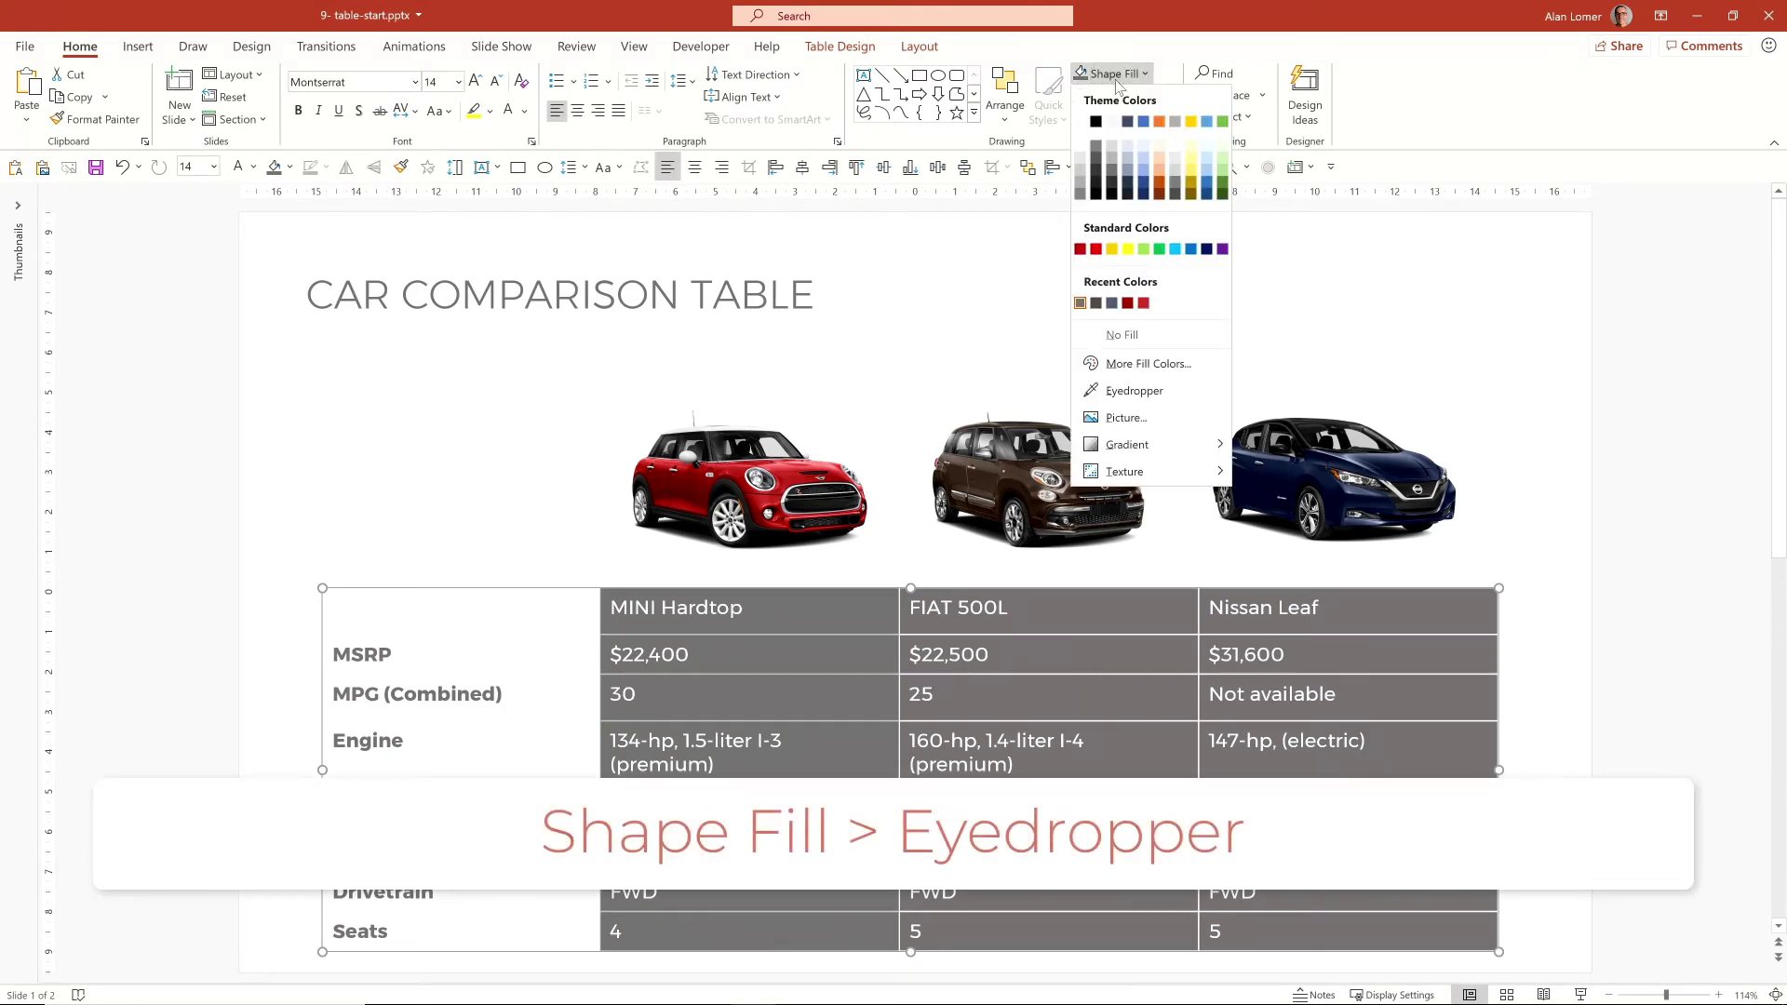
click(1132, 391)
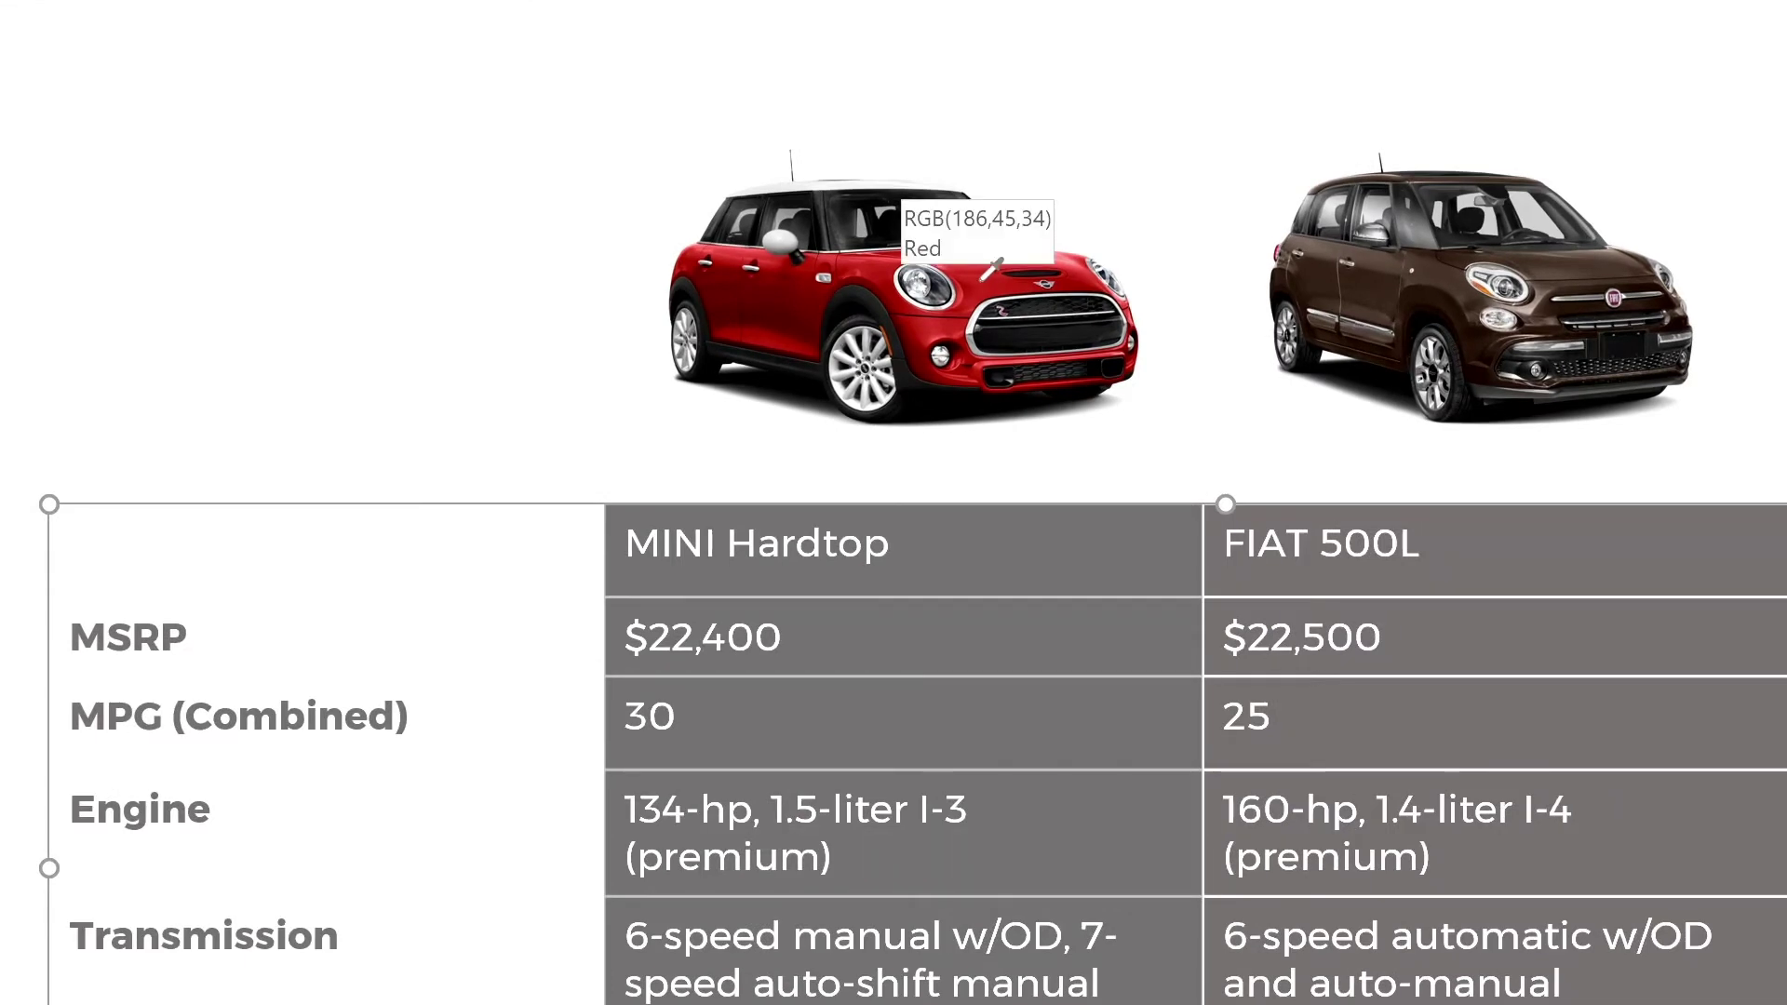
click(983, 279)
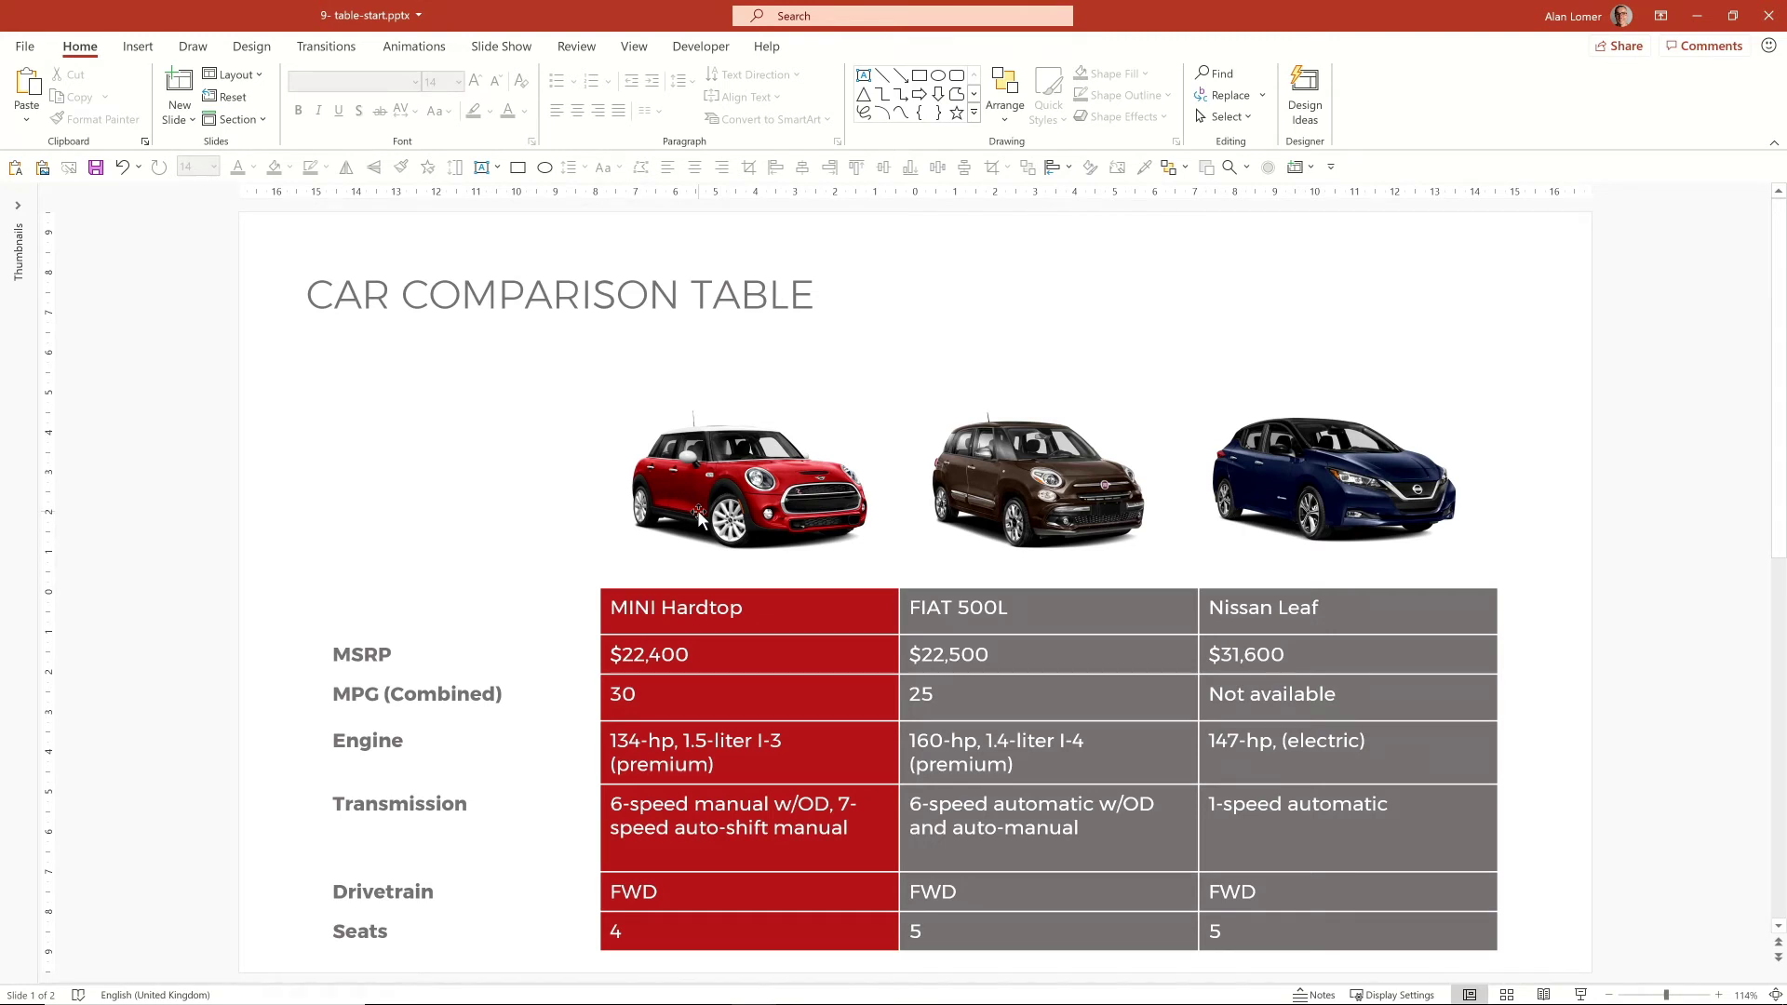
Step: Fill the whole FIAT 500L column with the dark brown sampled from the FIAT picture using the Eyedropper
click(914, 606)
key(Escape)
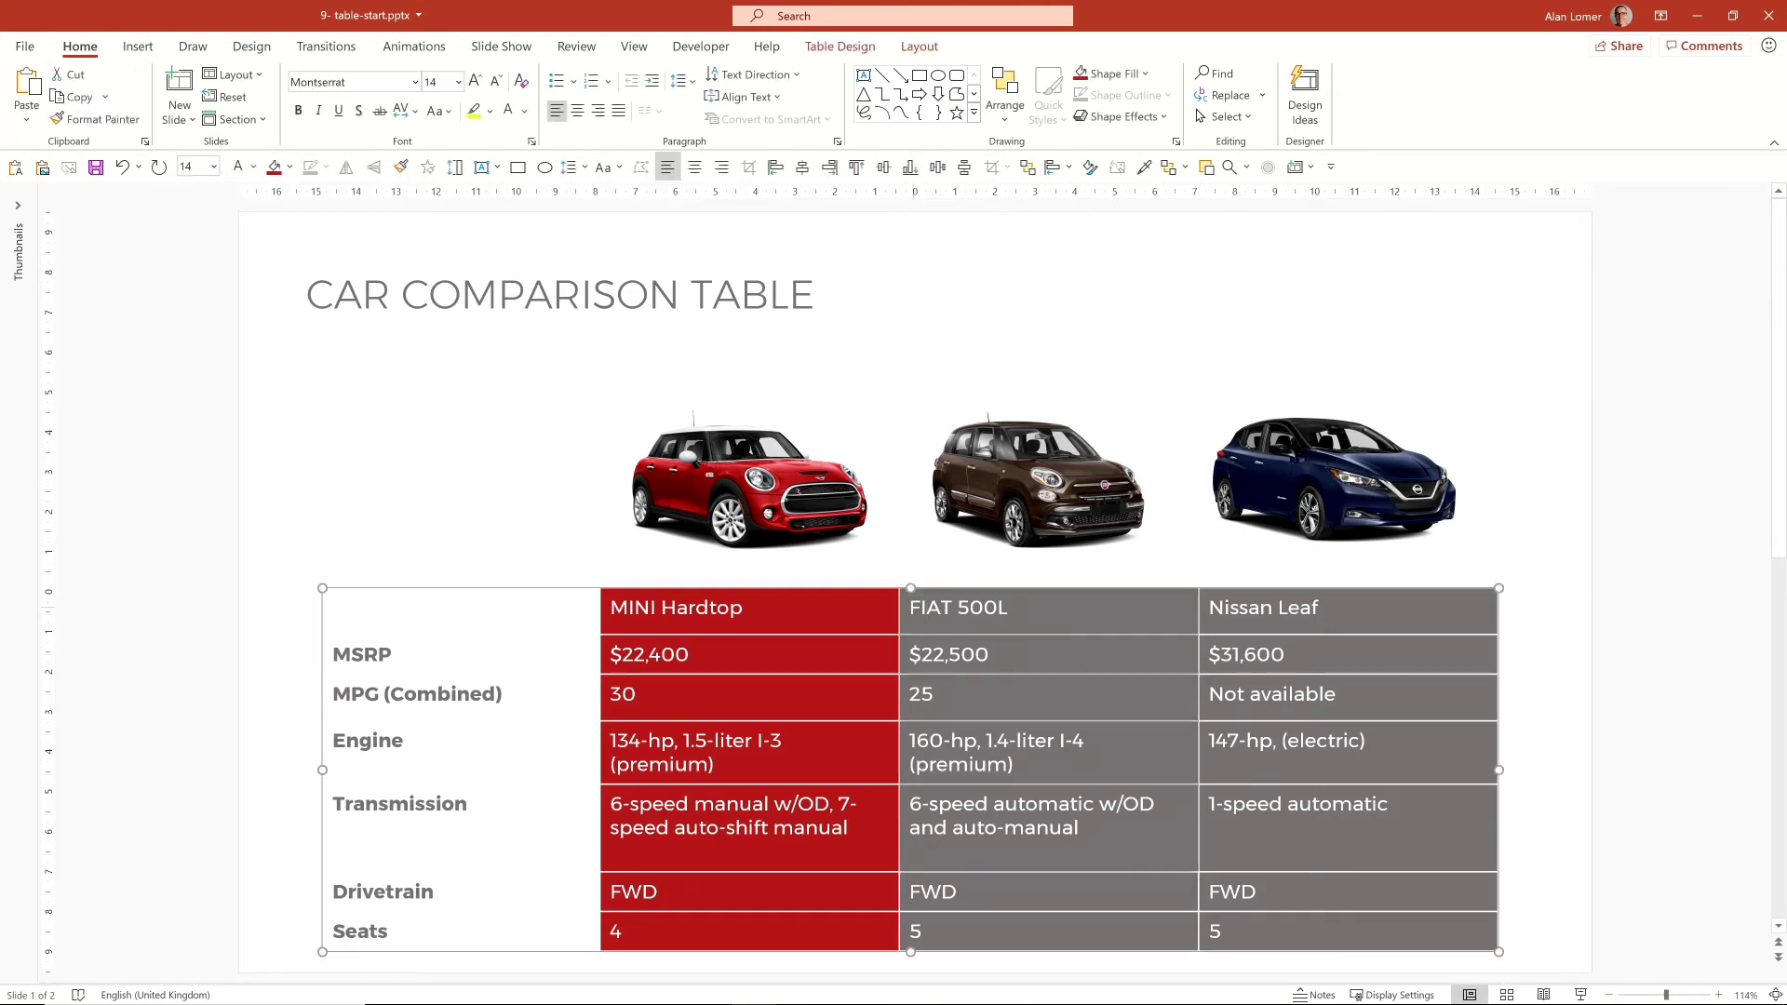
click(1105, 74)
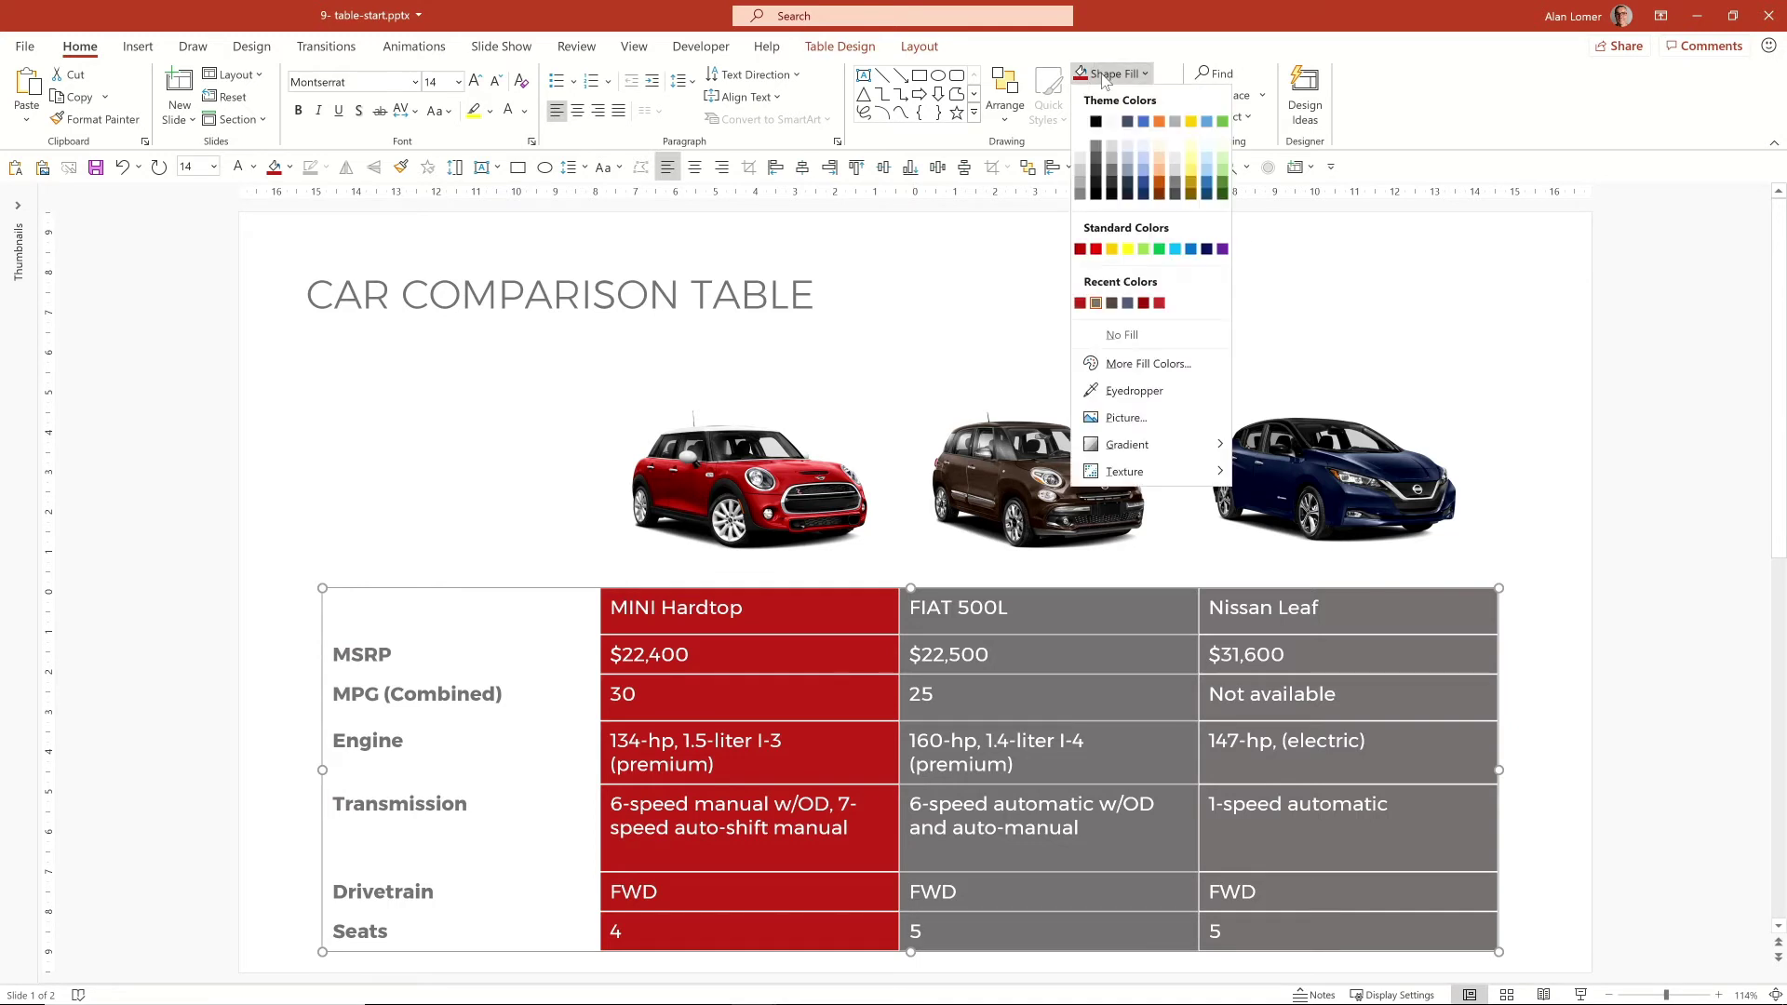
click(1133, 390)
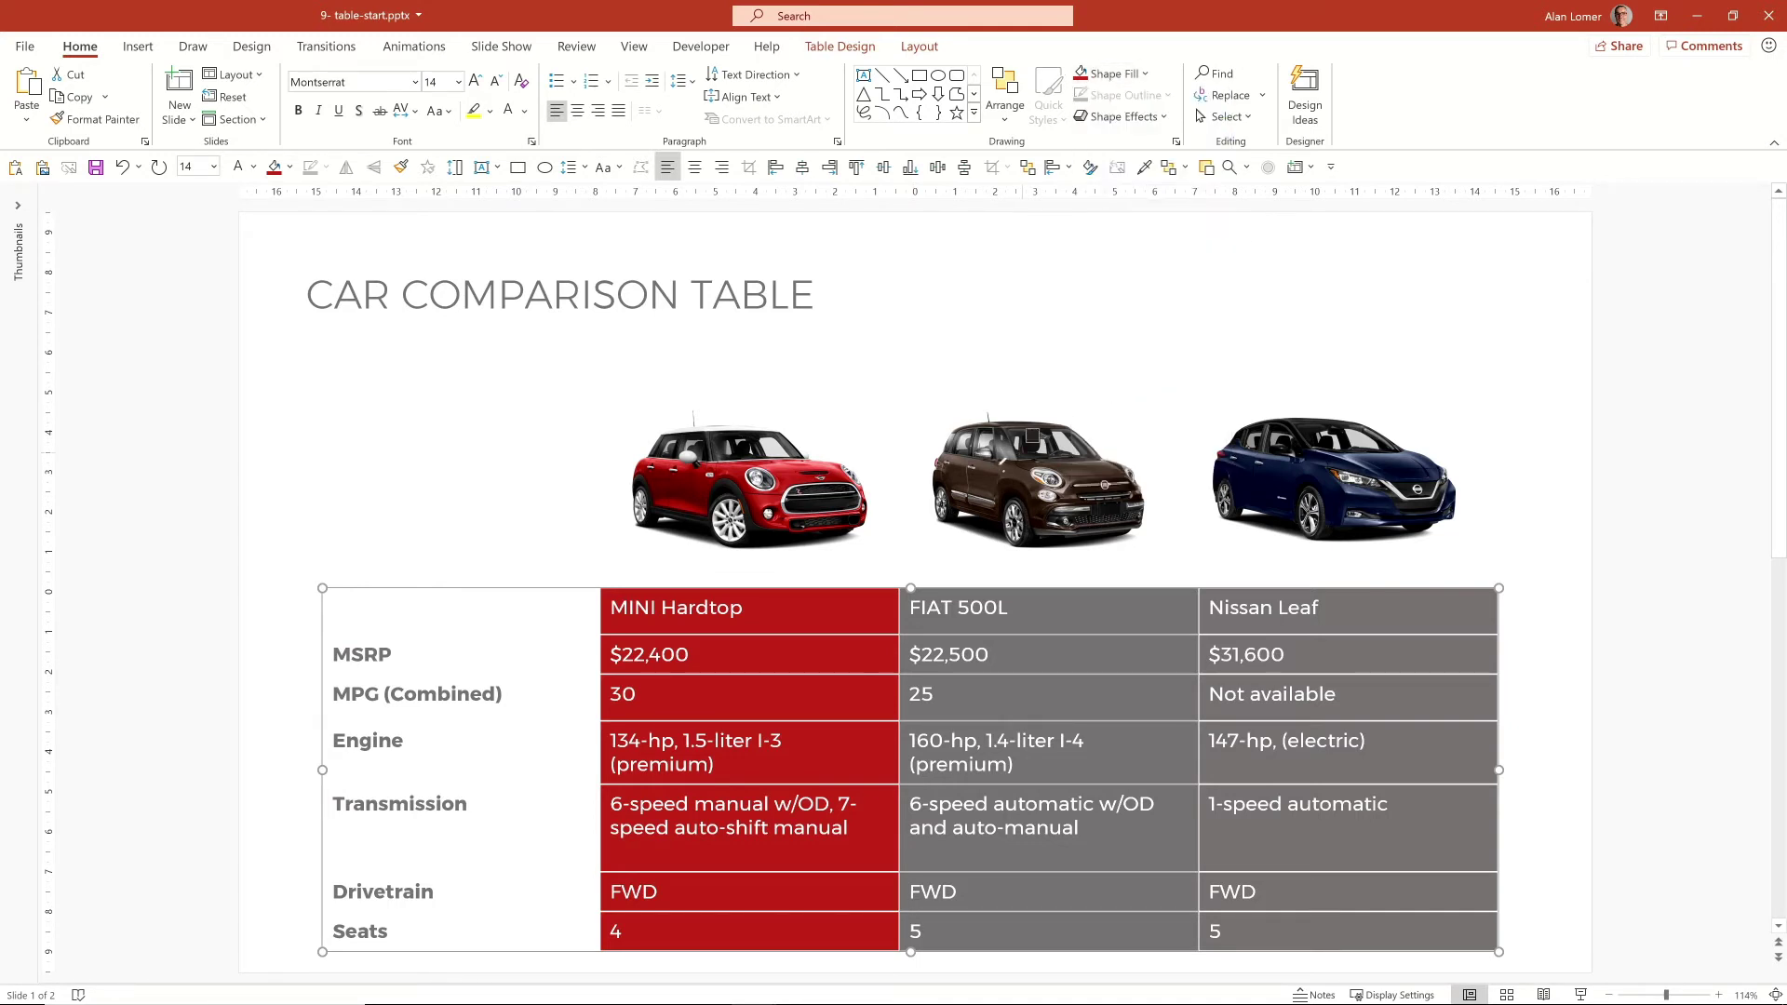
click(993, 476)
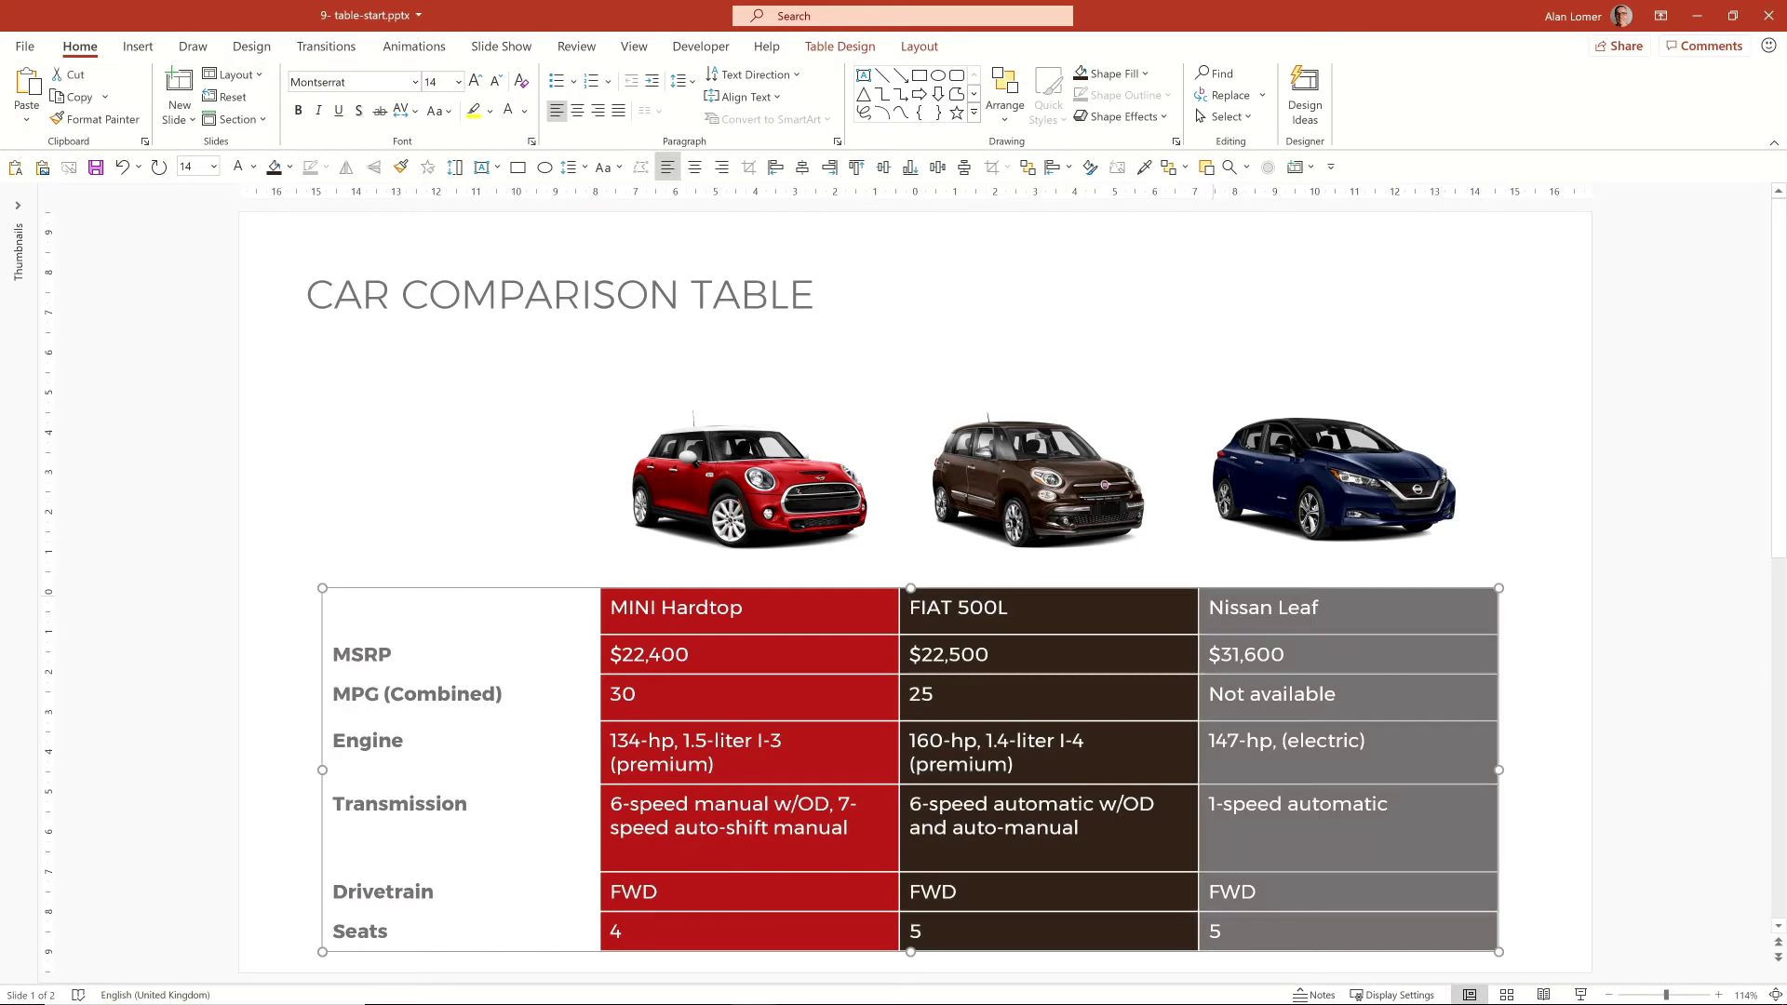
Step: Fill the whole Nissan Leaf column with the dark blue sampled from the Nissan picture using the Eyedropper
click(1122, 74)
click(1133, 390)
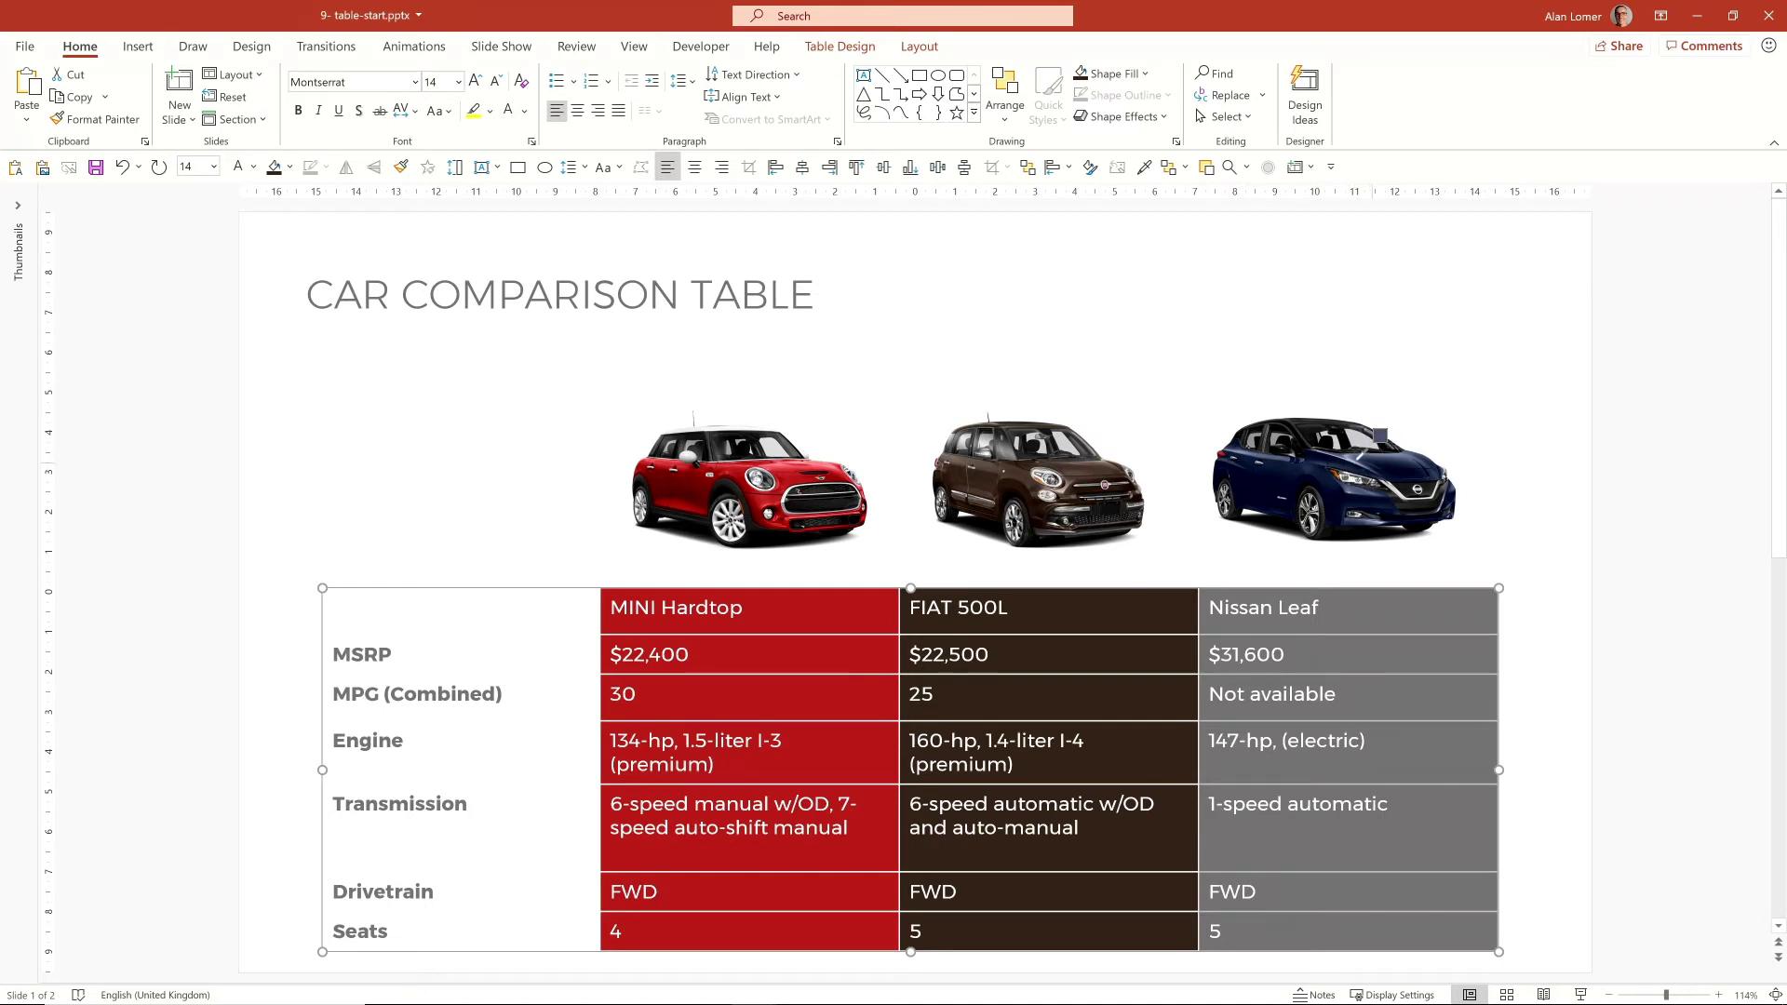
click(1354, 476)
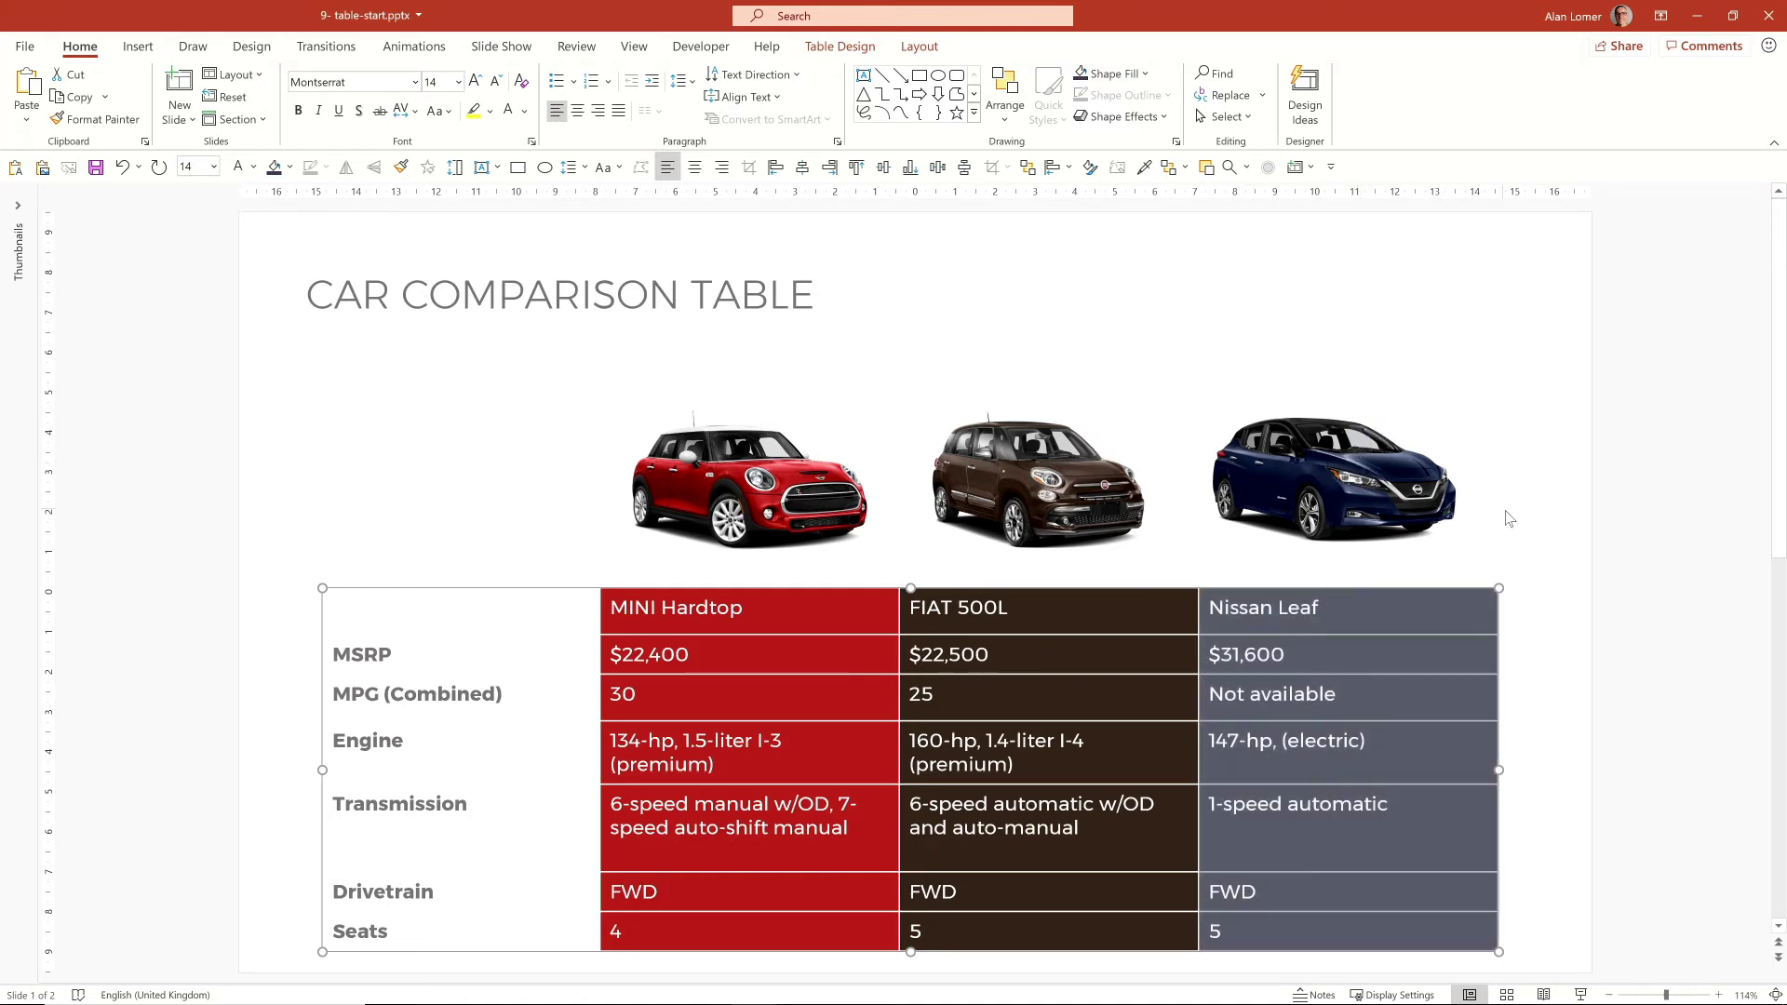
click(1545, 515)
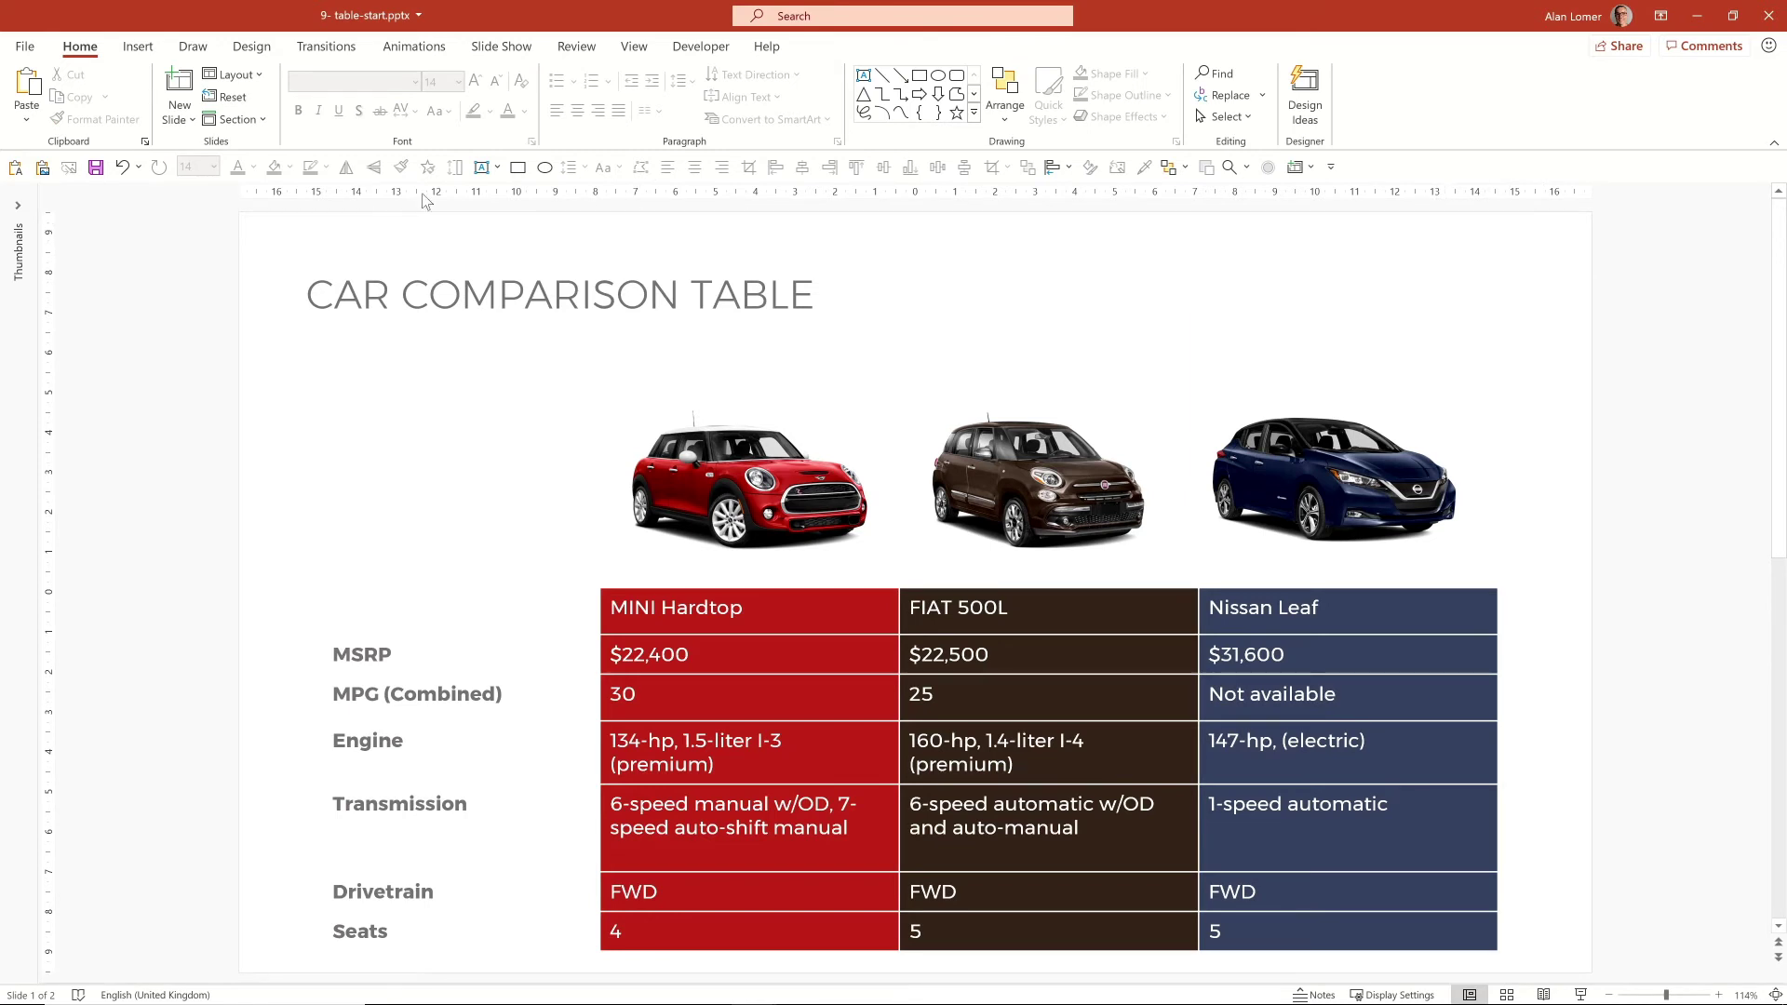
drag(188, 361, 1567, 981)
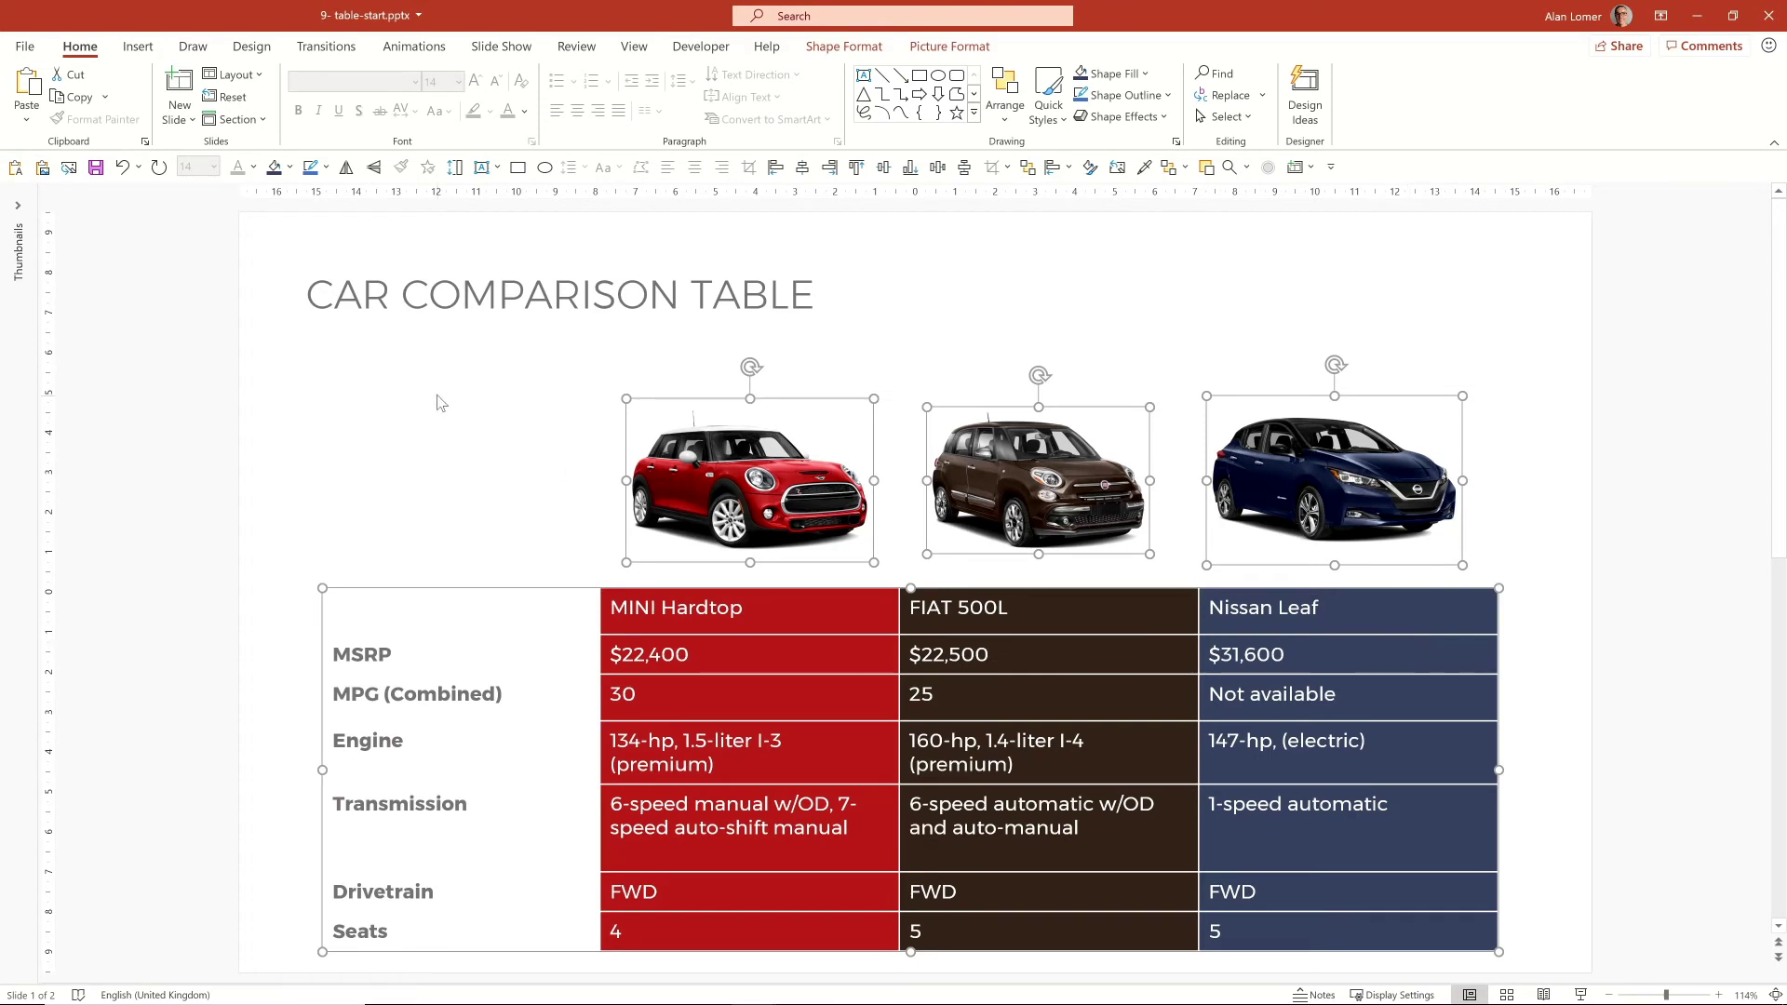
click(283, 391)
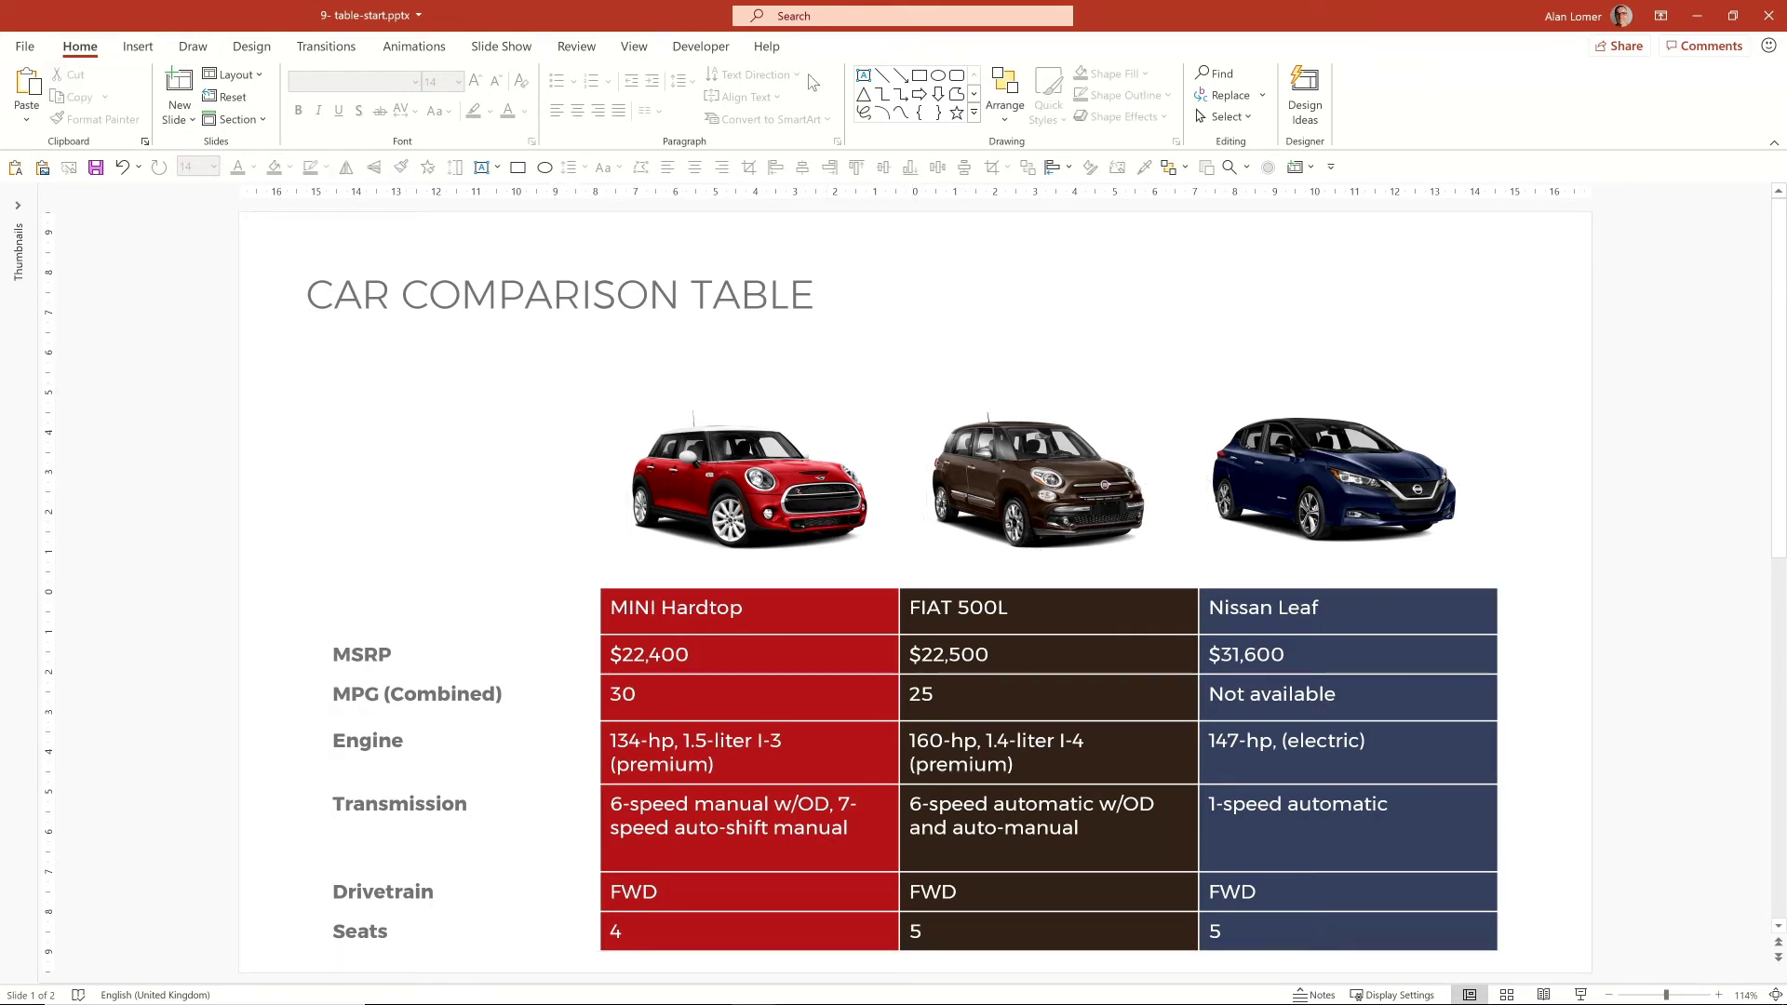
Step: Draw white 6 pt vertical borders between the MINI Hardtop and FIAT 500L columns and between the FIAT 500L and Nissan Leaf columns
click(743, 607)
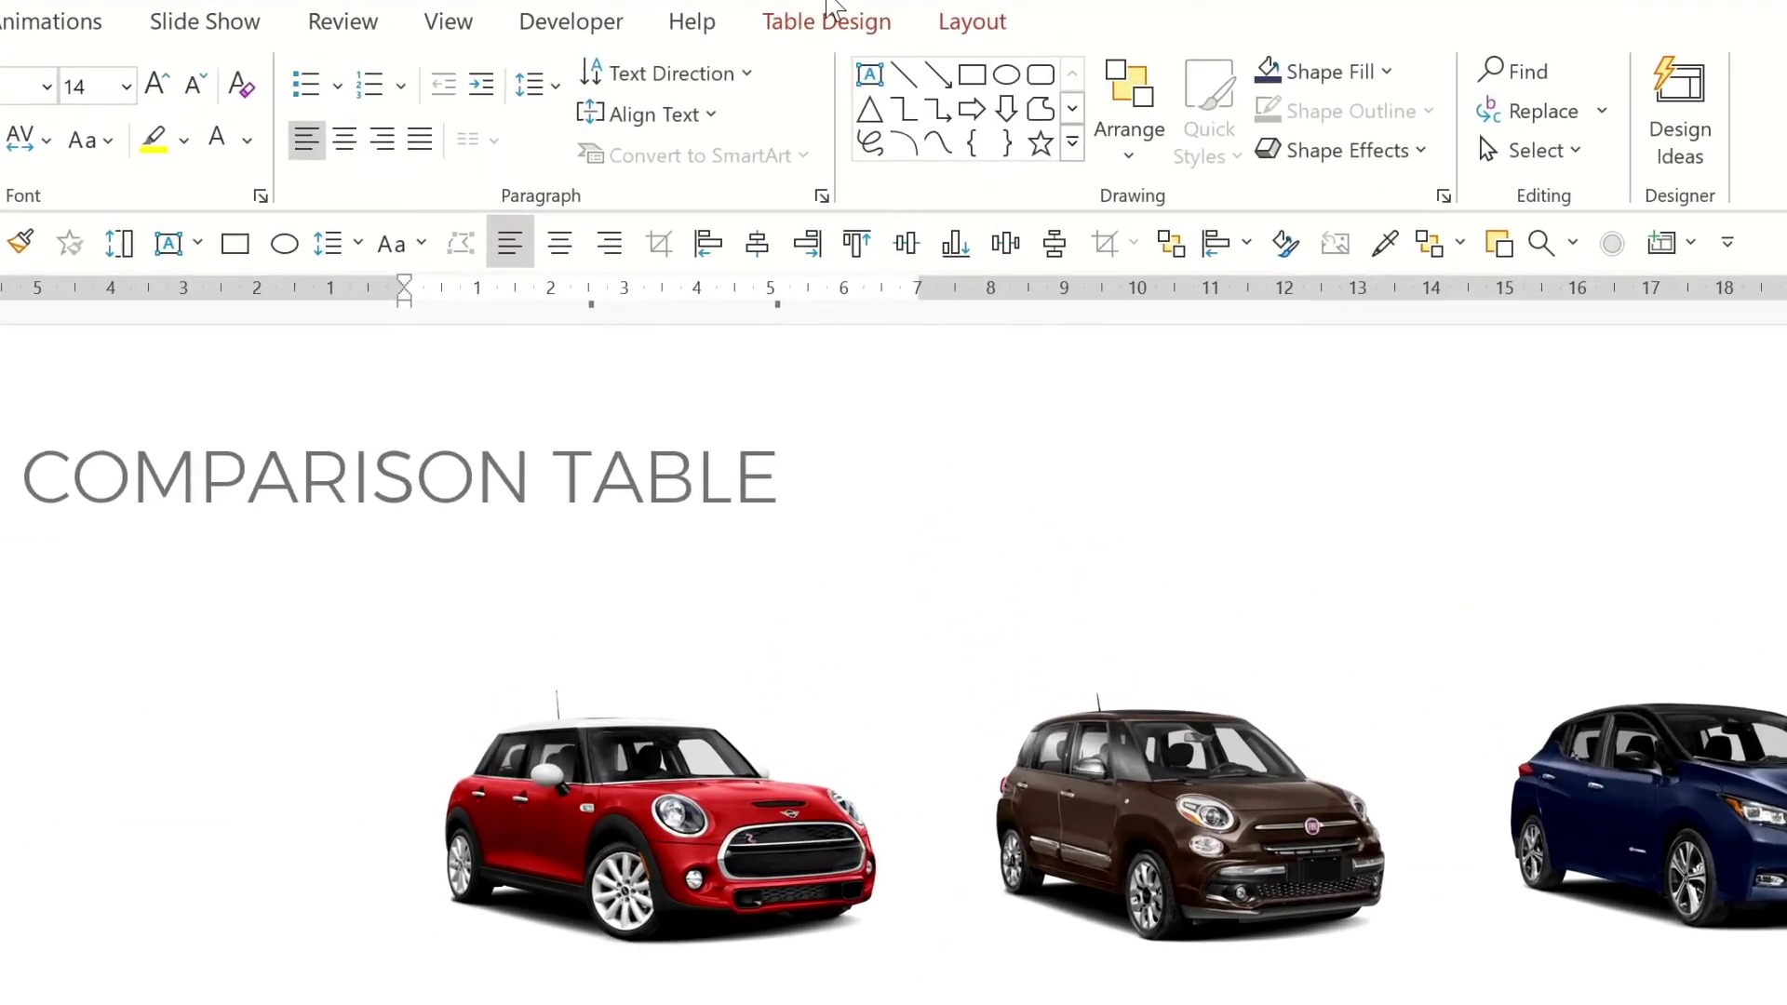
click(840, 46)
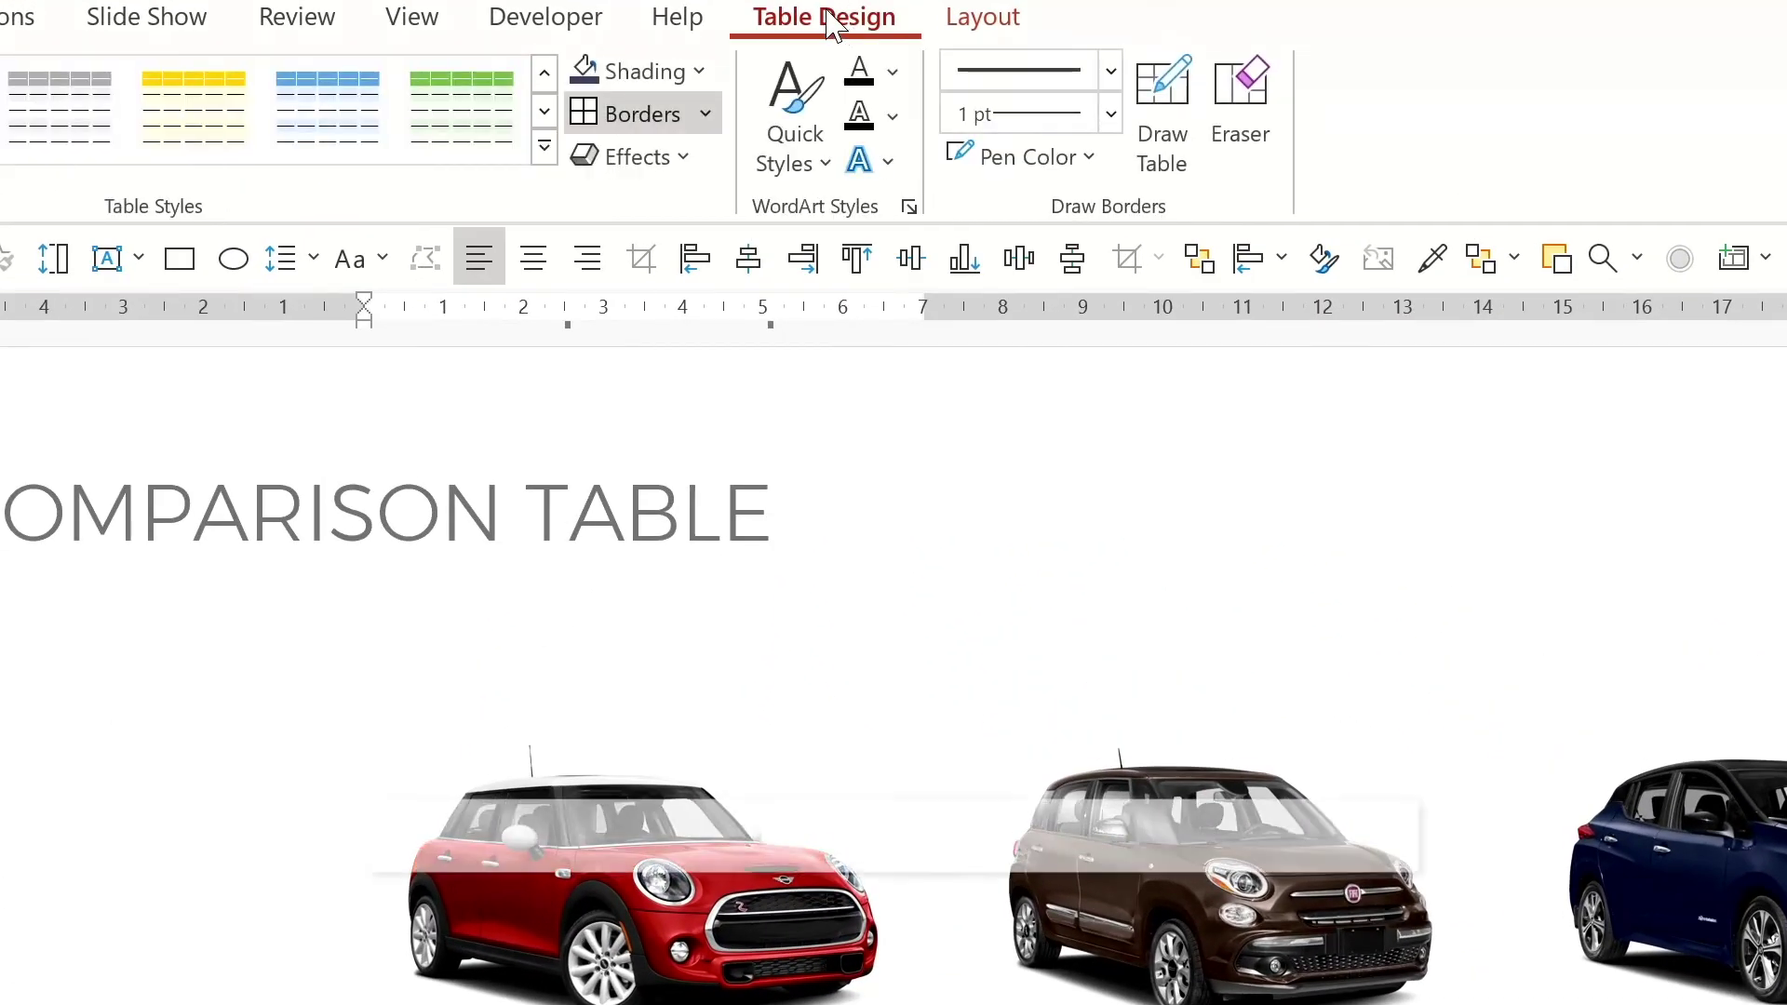
click(1074, 117)
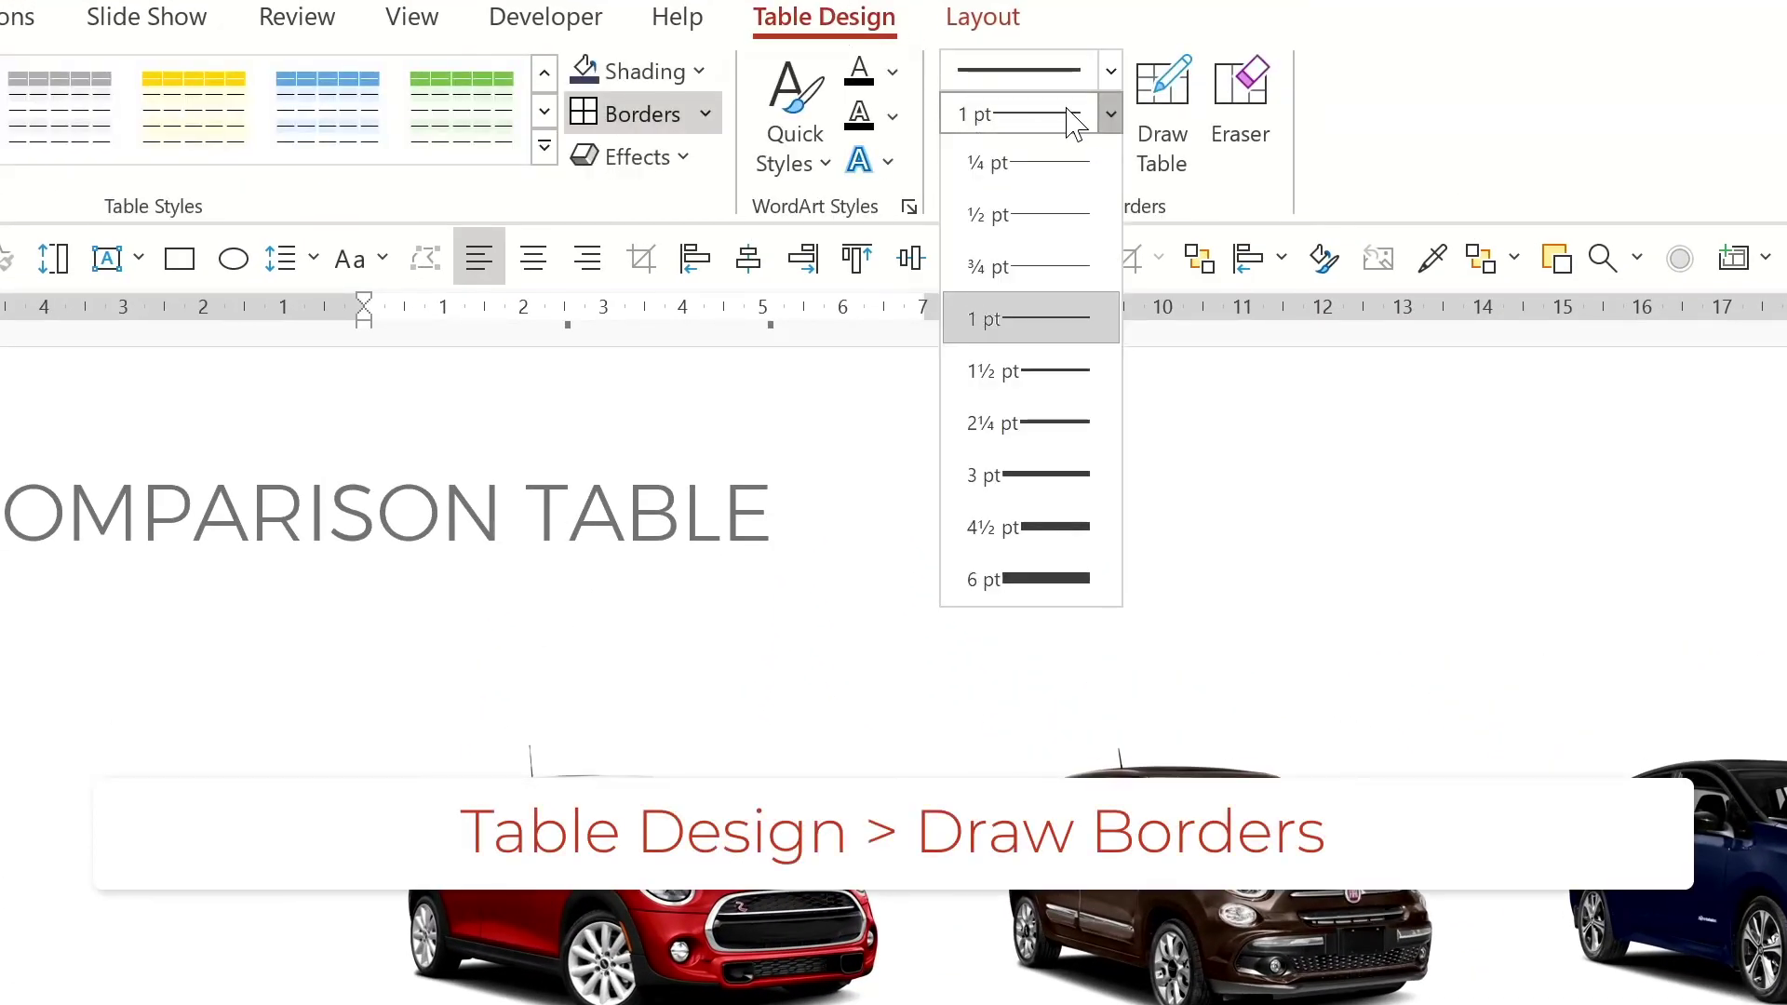
click(1043, 579)
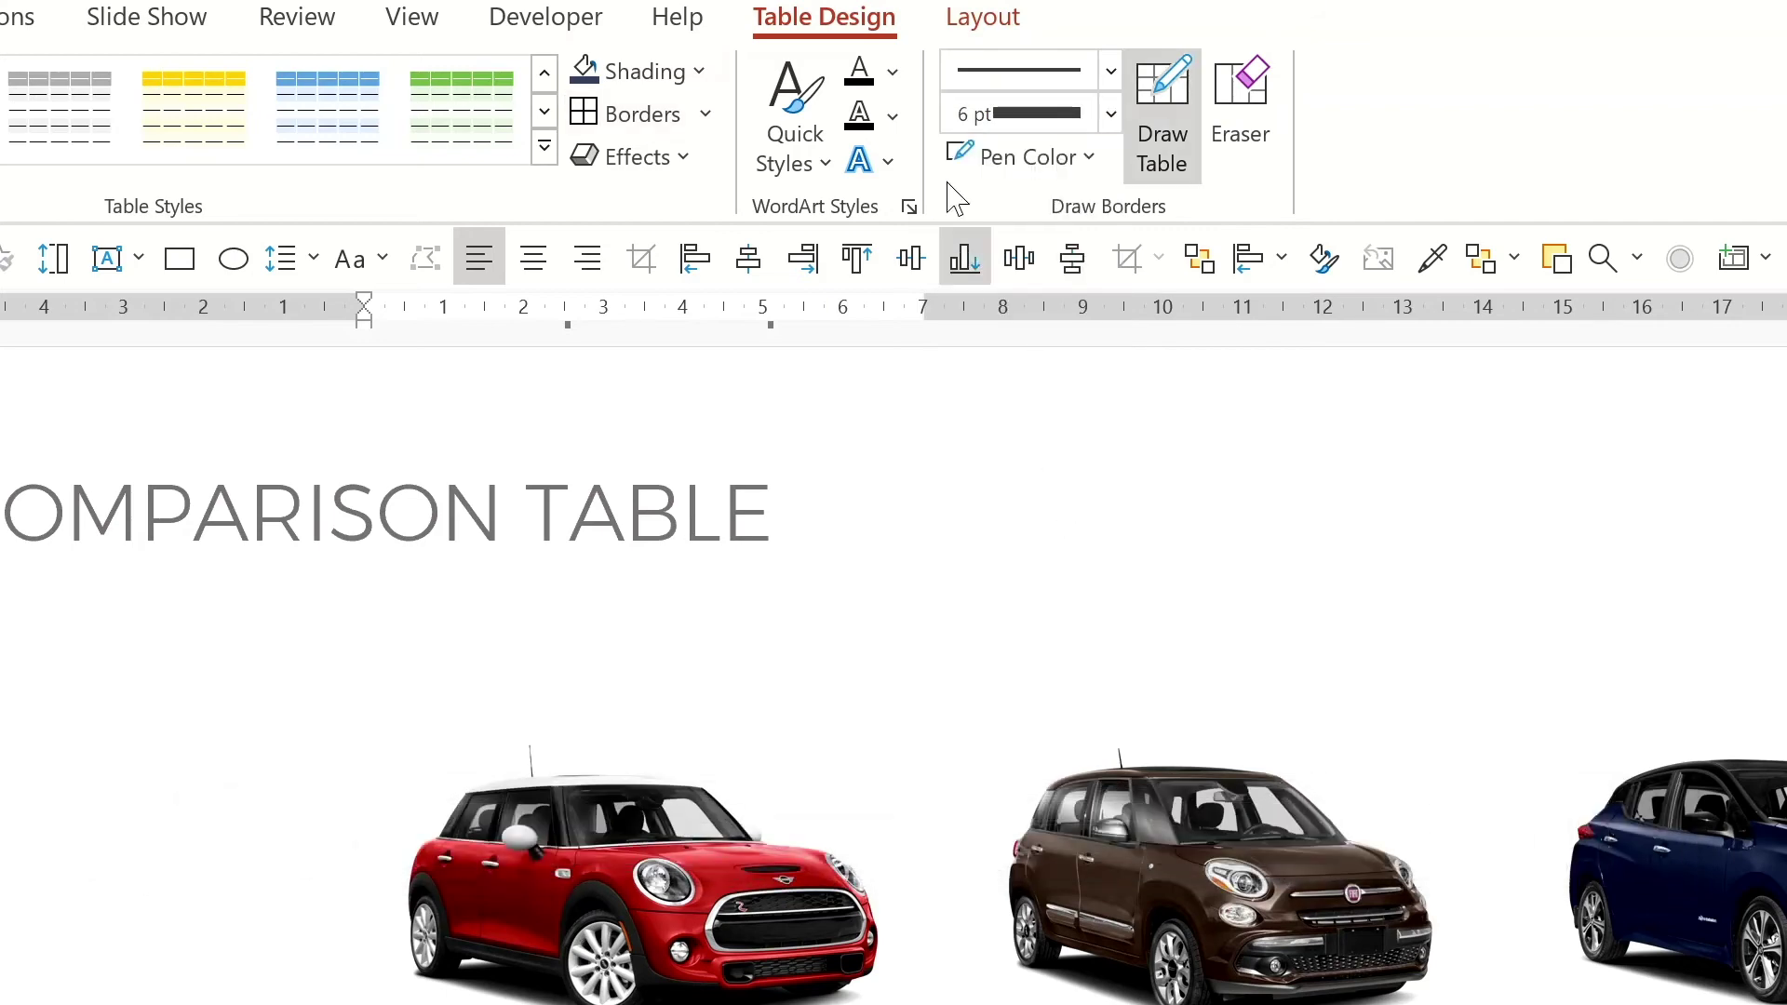
click(988, 166)
click(958, 264)
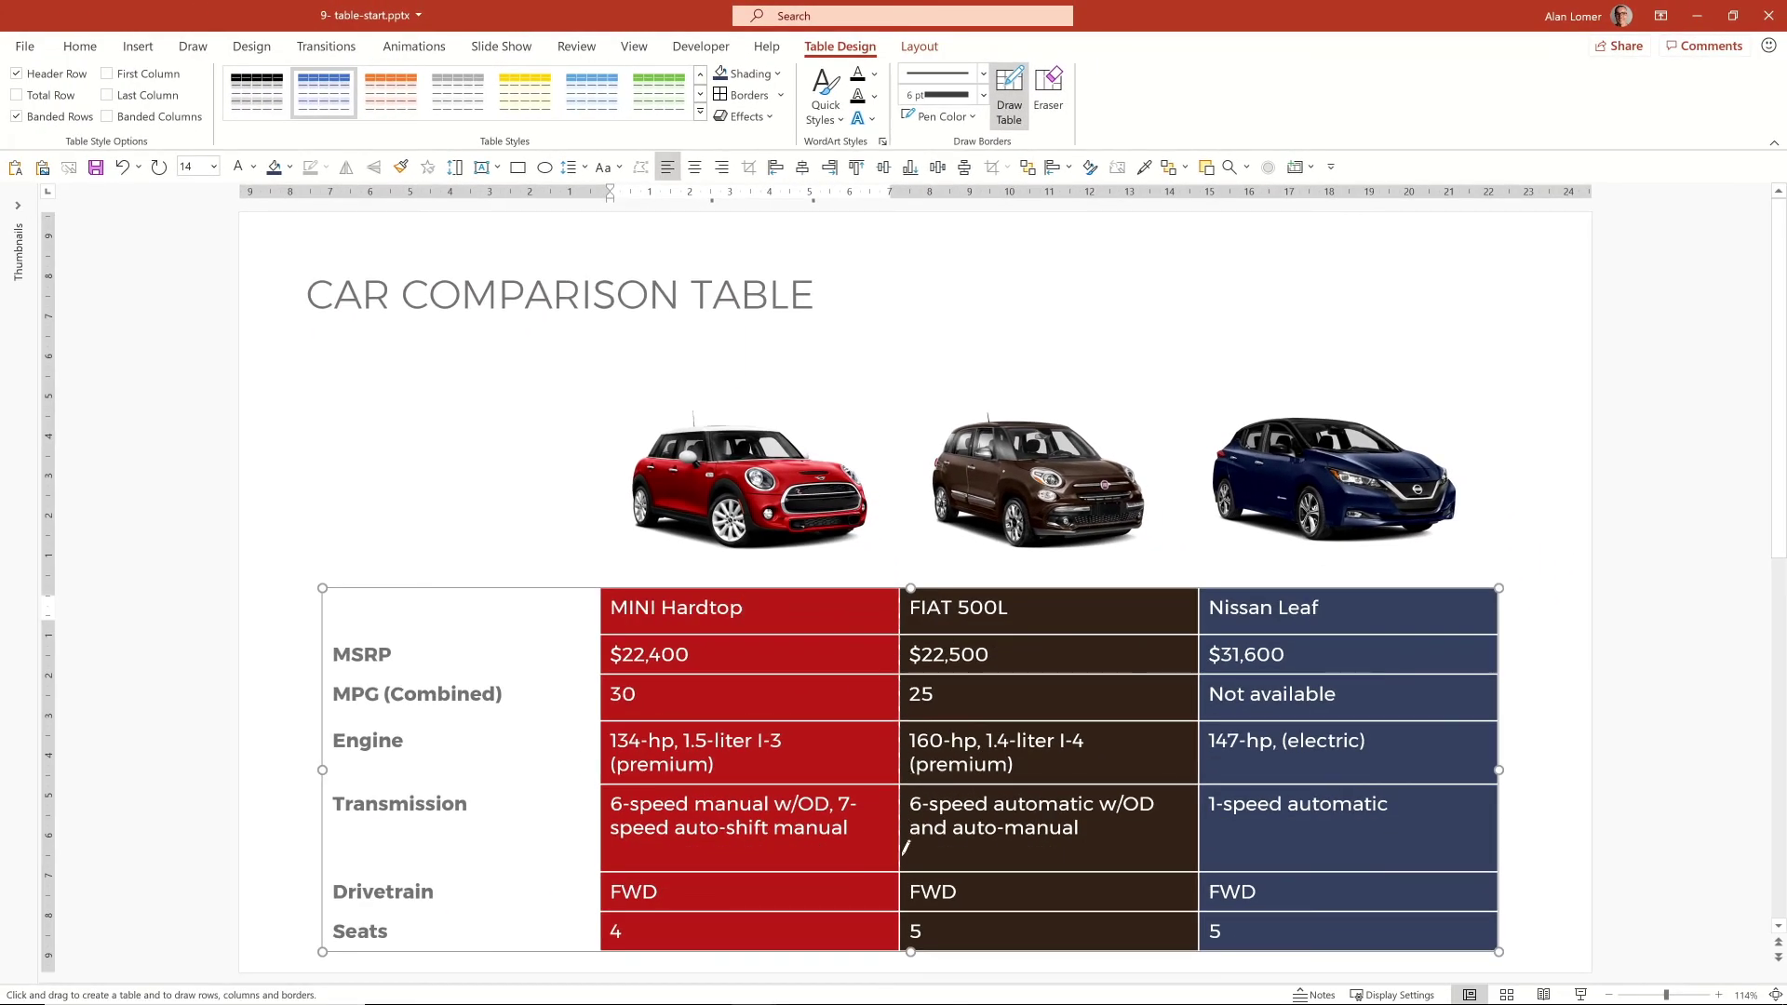
drag(904, 847, 904, 919)
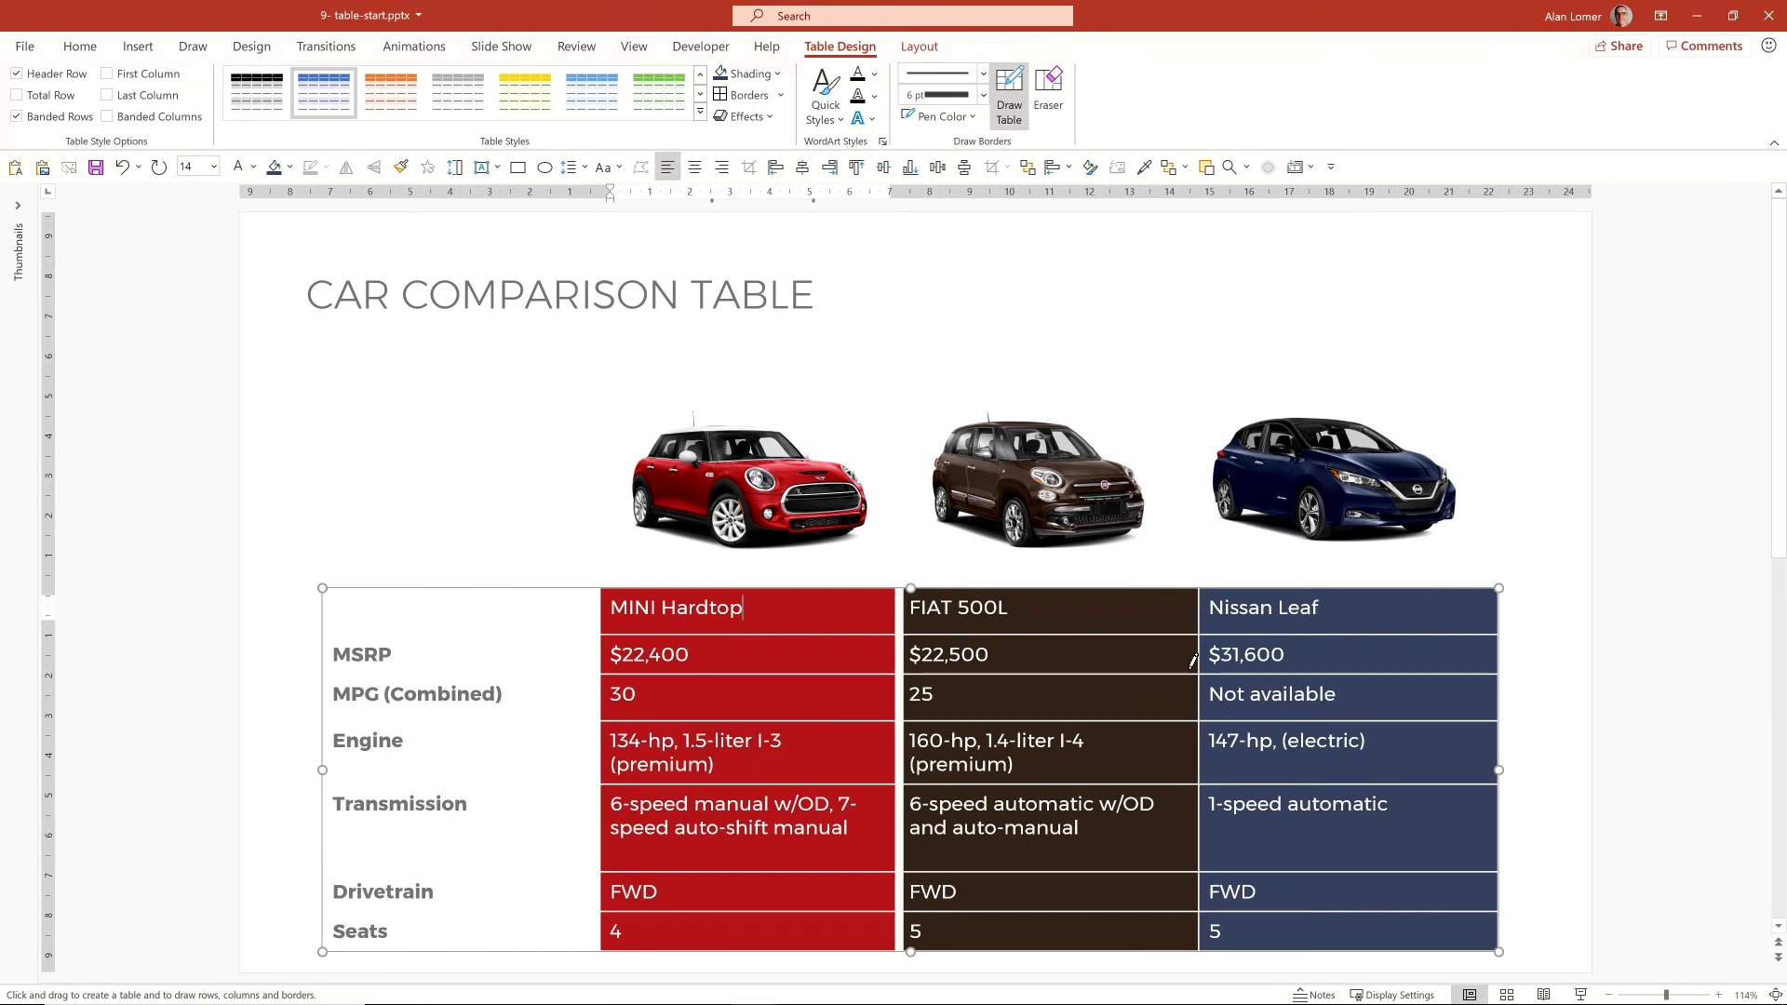
drag(1202, 592, 1201, 936)
click(208, 438)
Step: Move the three car pictures and the table together slightly up and to the right on the slide
drag(198, 346, 1505, 983)
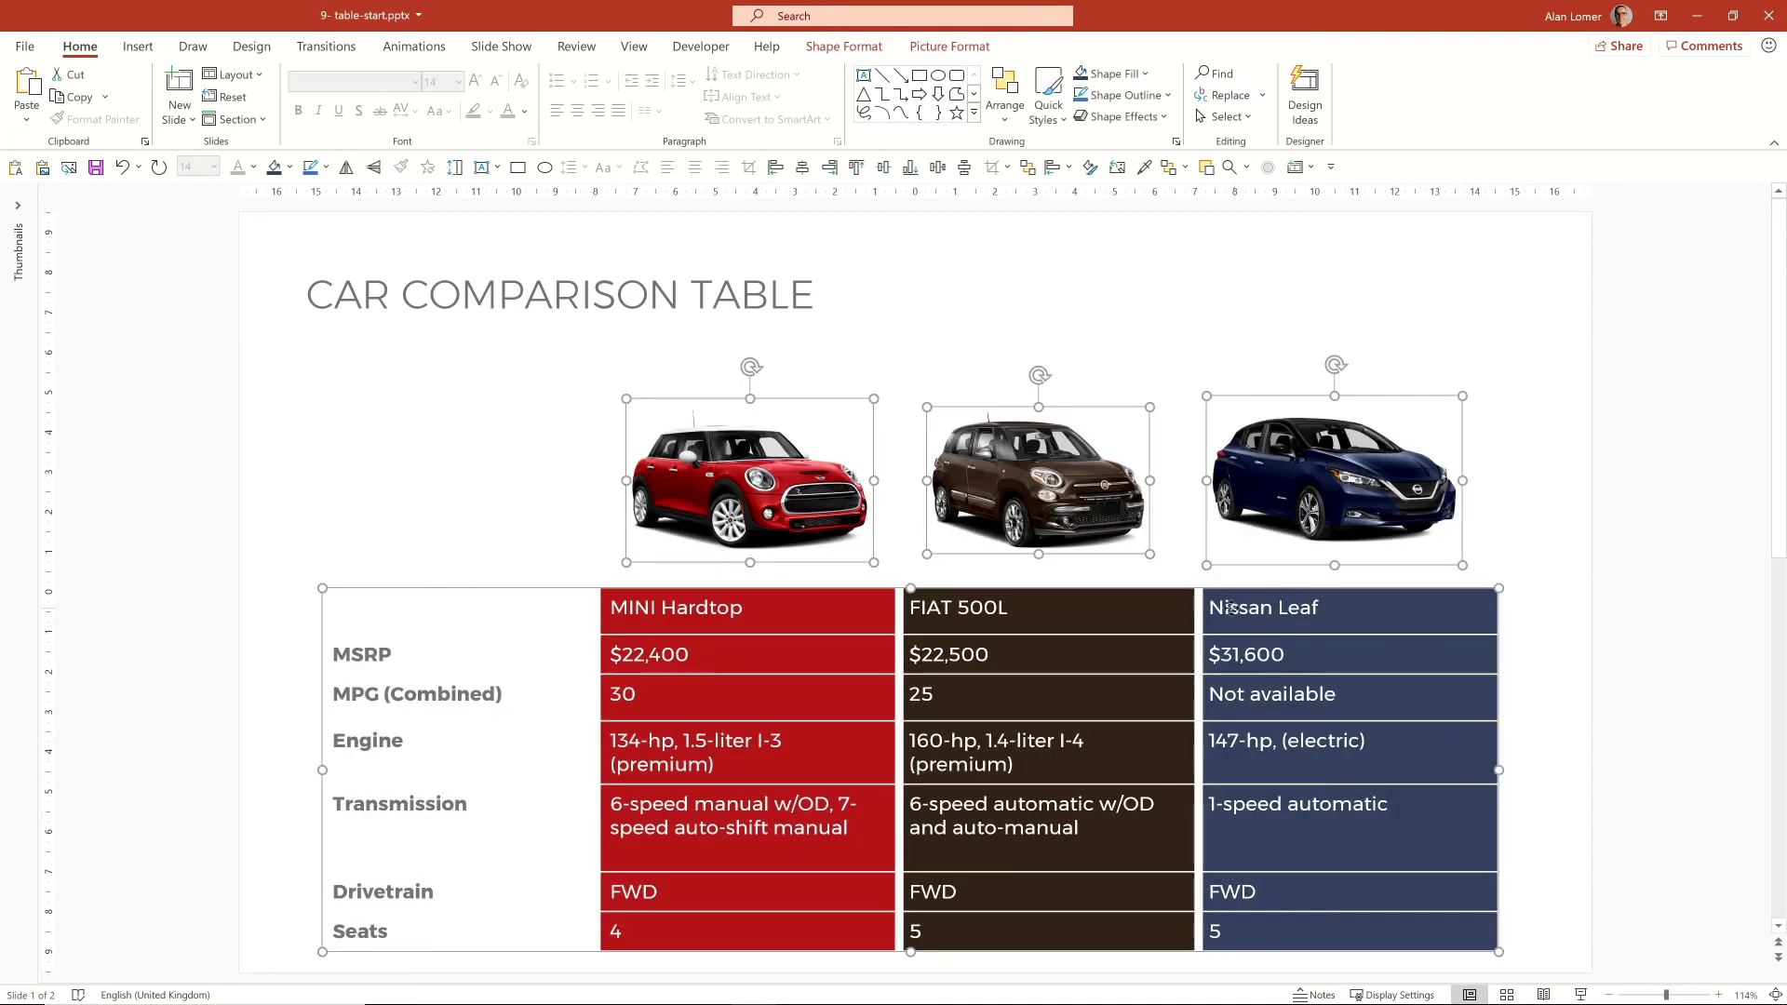
drag(1219, 591, 1225, 551)
click(492, 463)
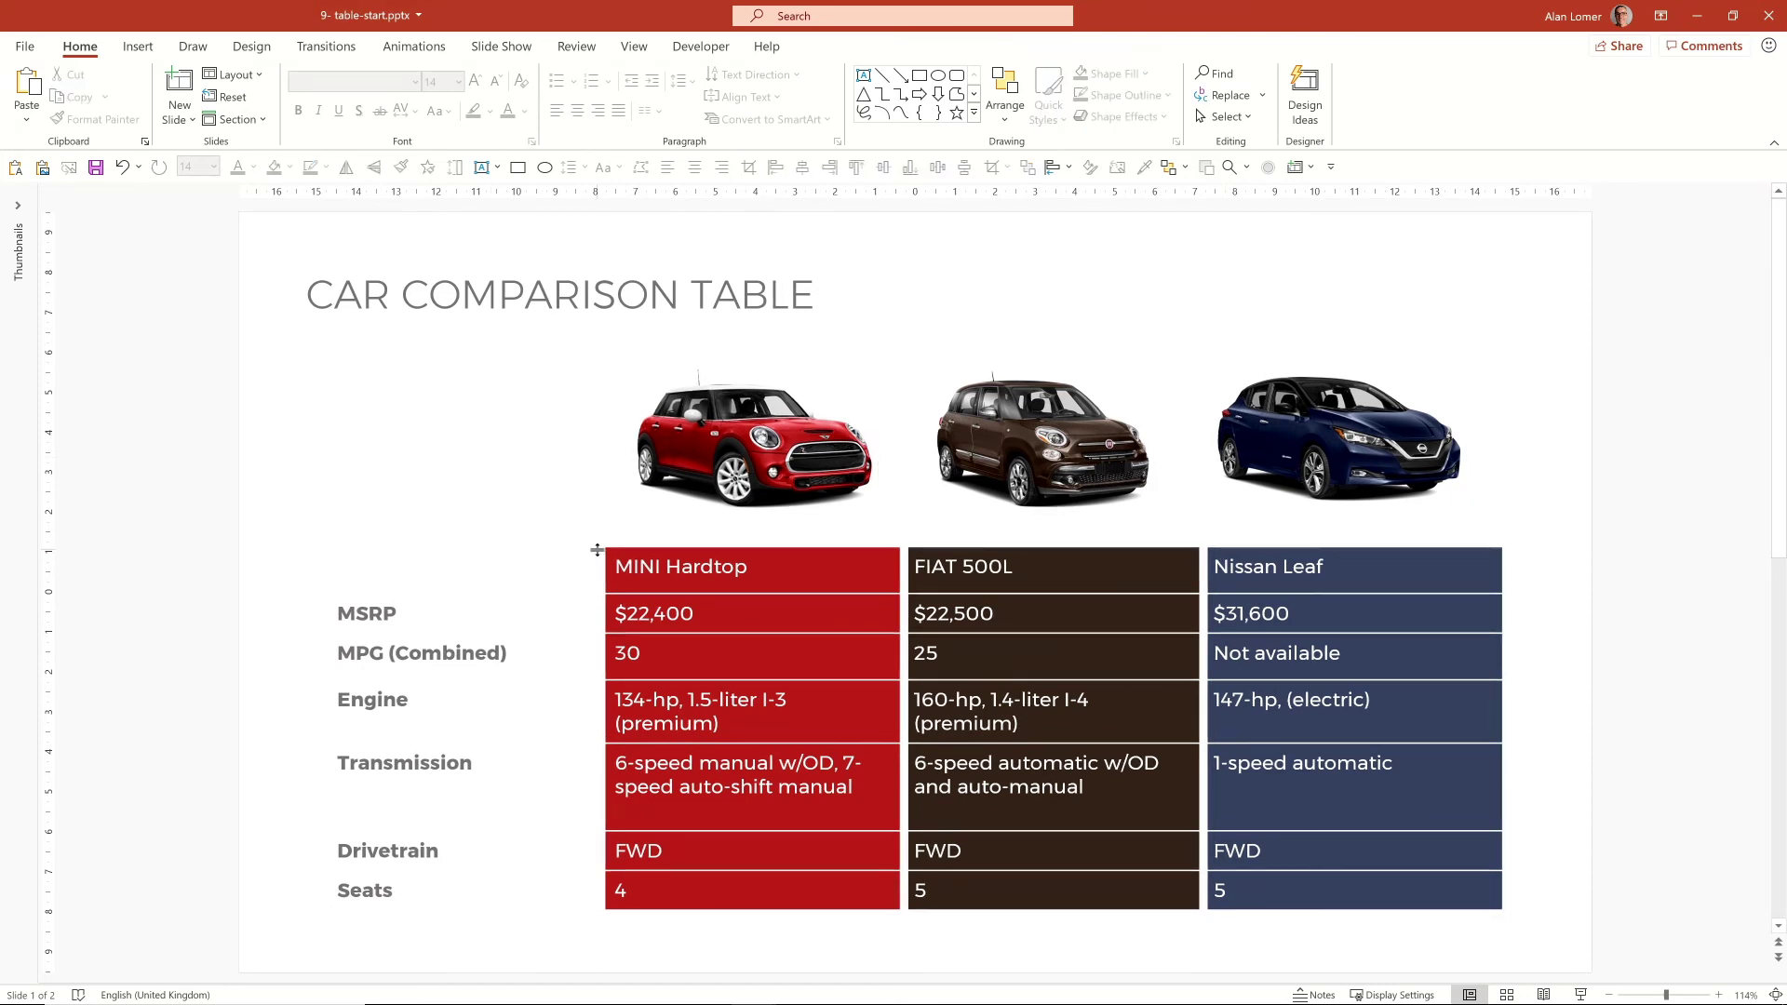
Step: Make all the text in the three car columns bold, from the car names down to the Seats row
drag(621, 565, 1266, 884)
key(ctrl+b)
click(491, 430)
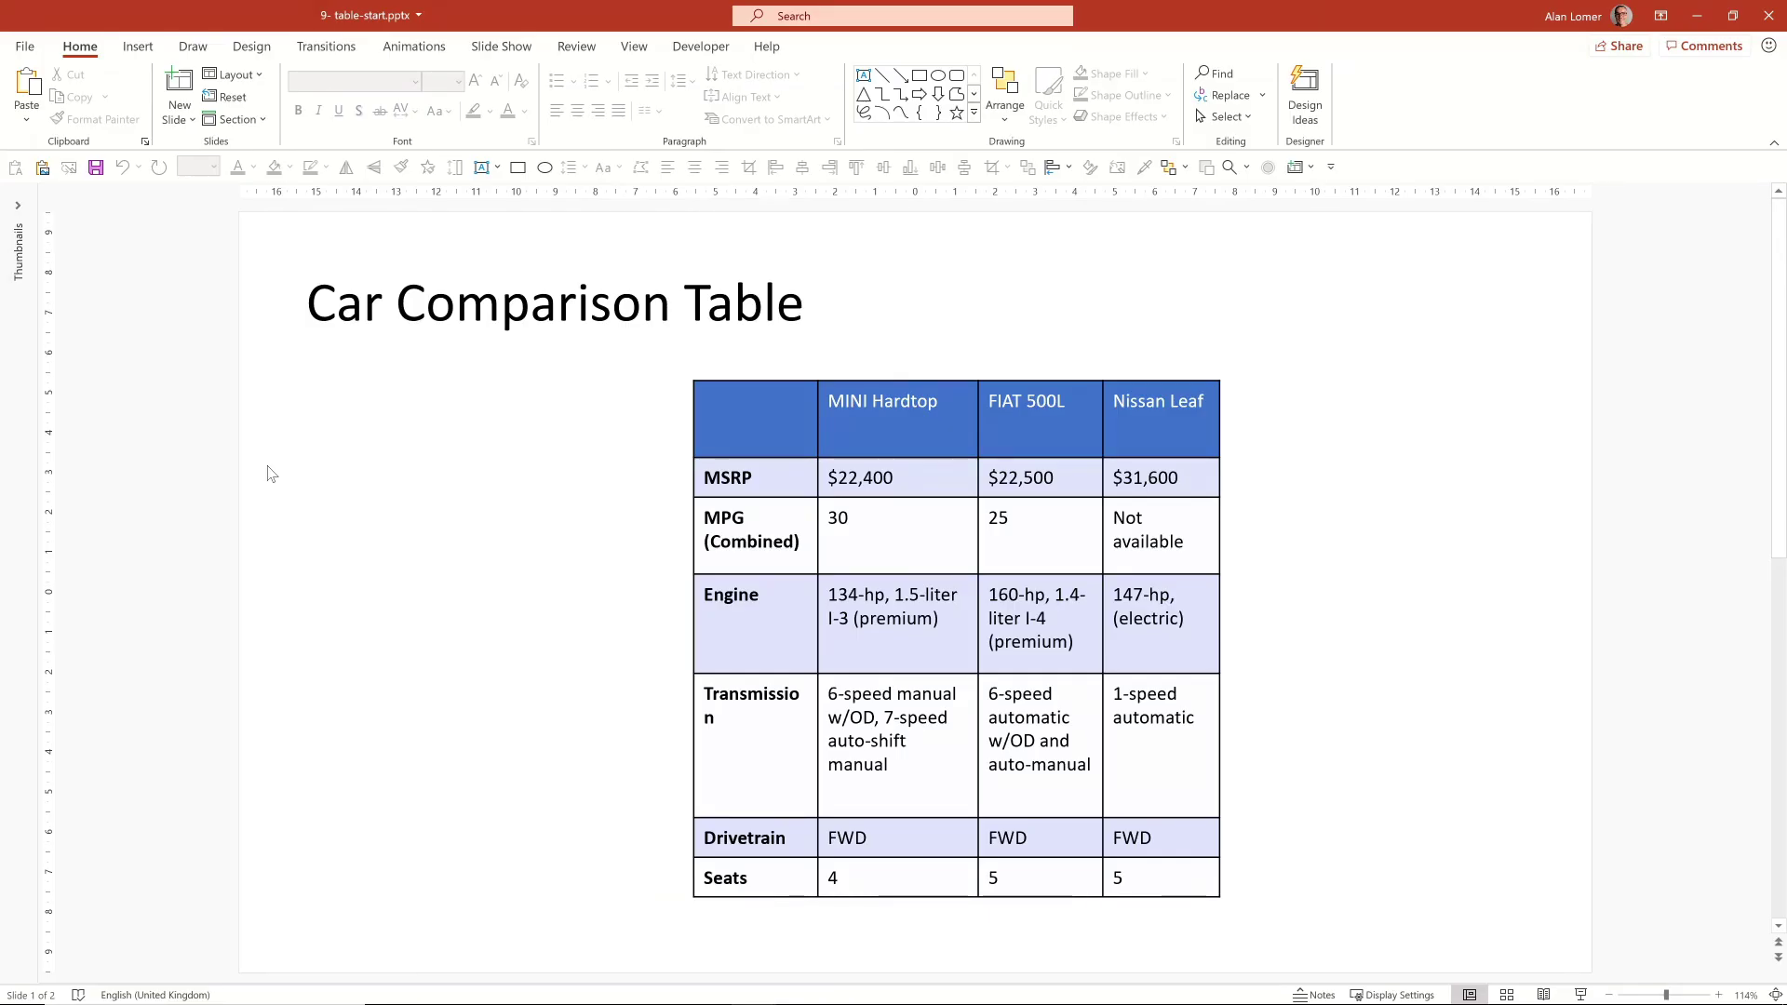
Step: Go to slide 2 to compare the original table with the finished example design
scroll(270, 474, down, 1)
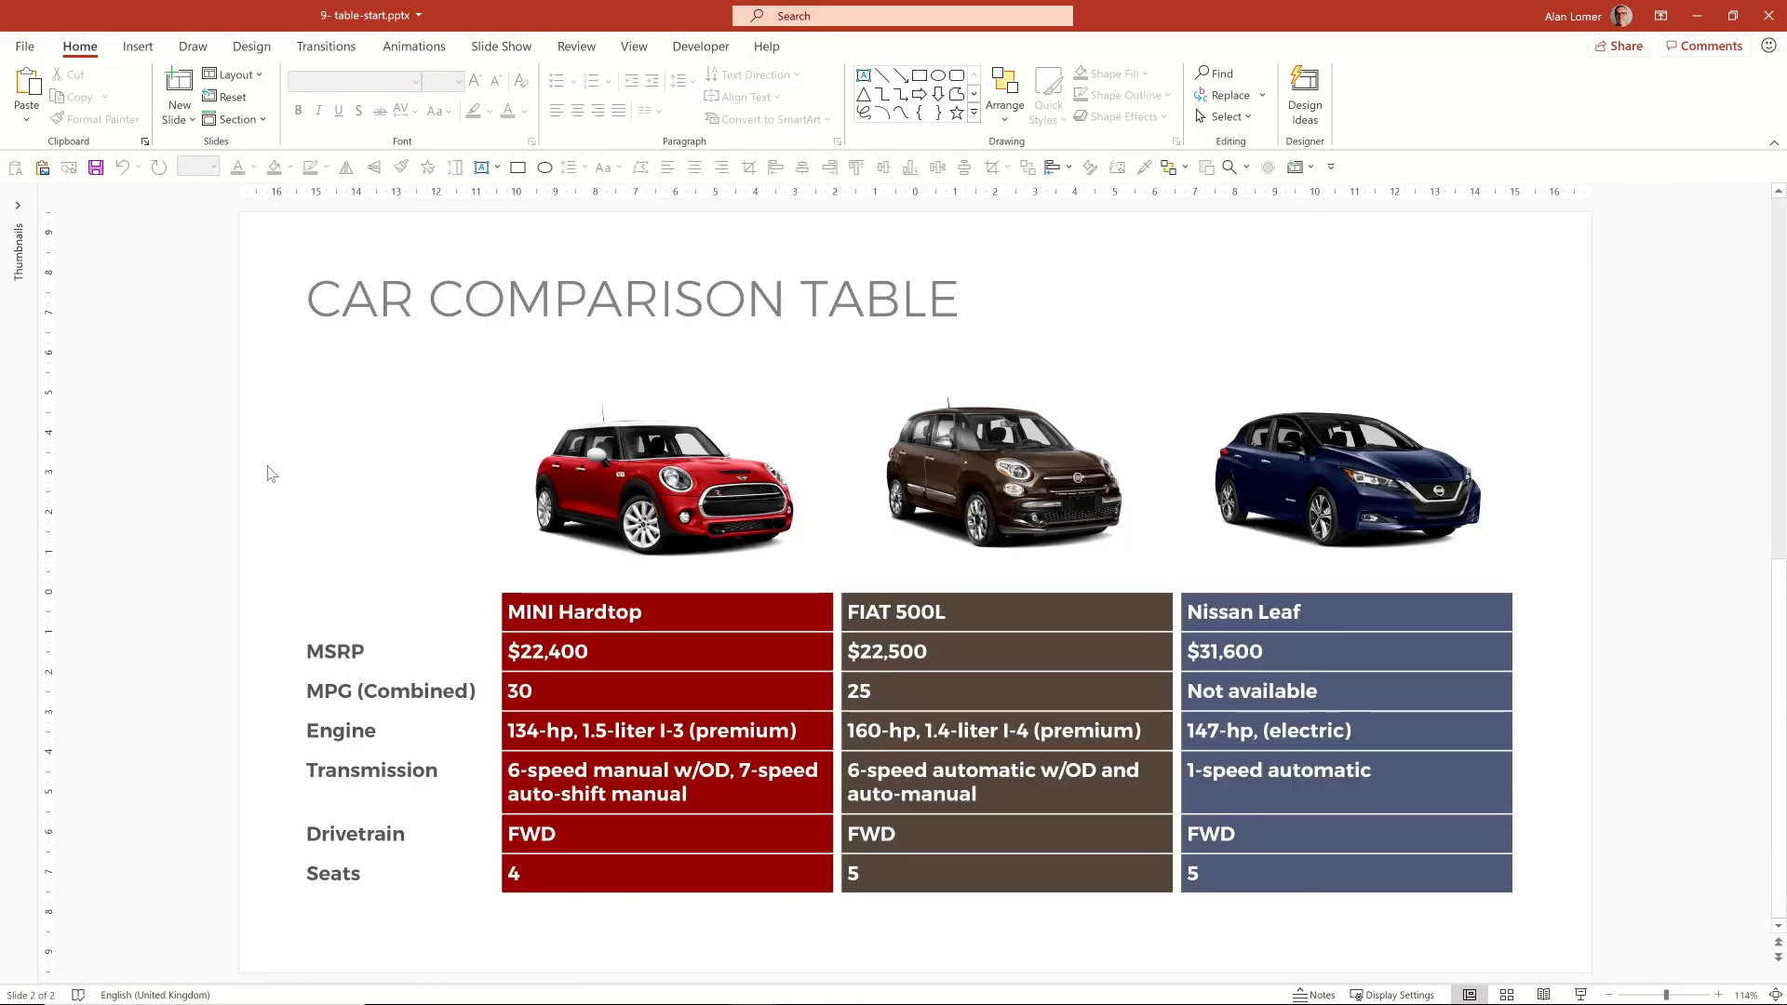